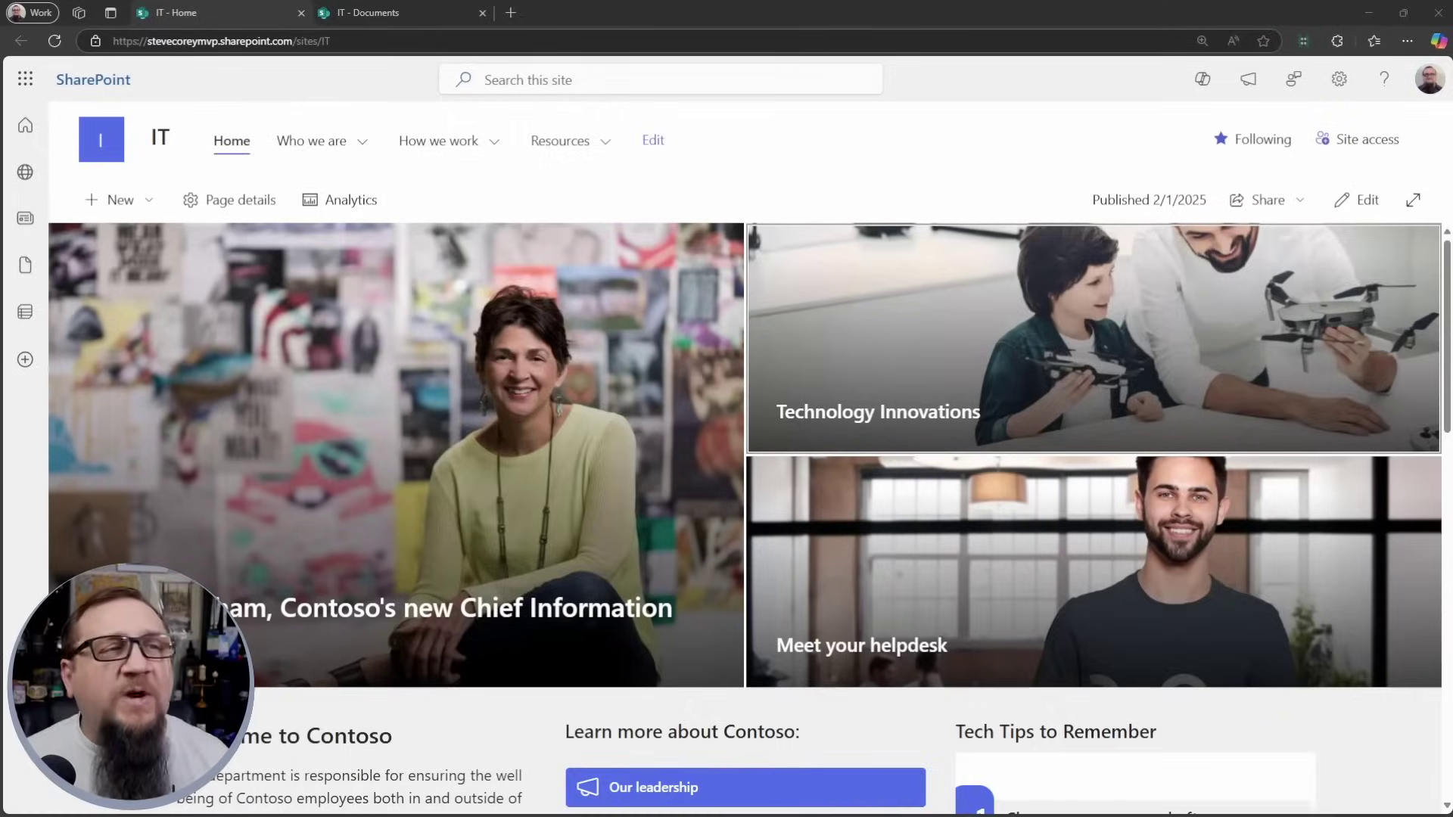
# Go to the IT site's Site Contents and open the KnowledgeBase document library
pyautogui.click(421, 17)
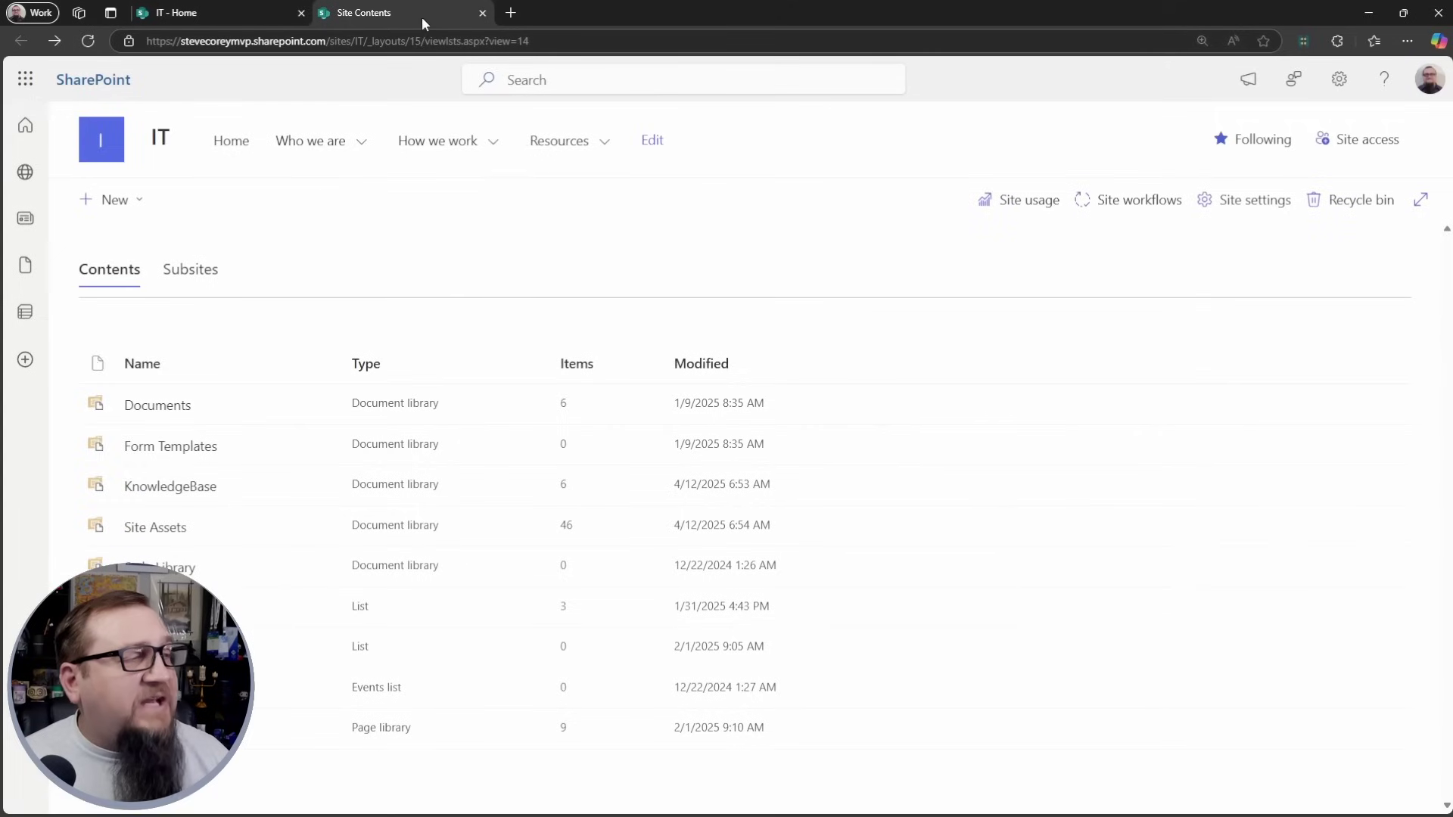
pyautogui.click(194, 488)
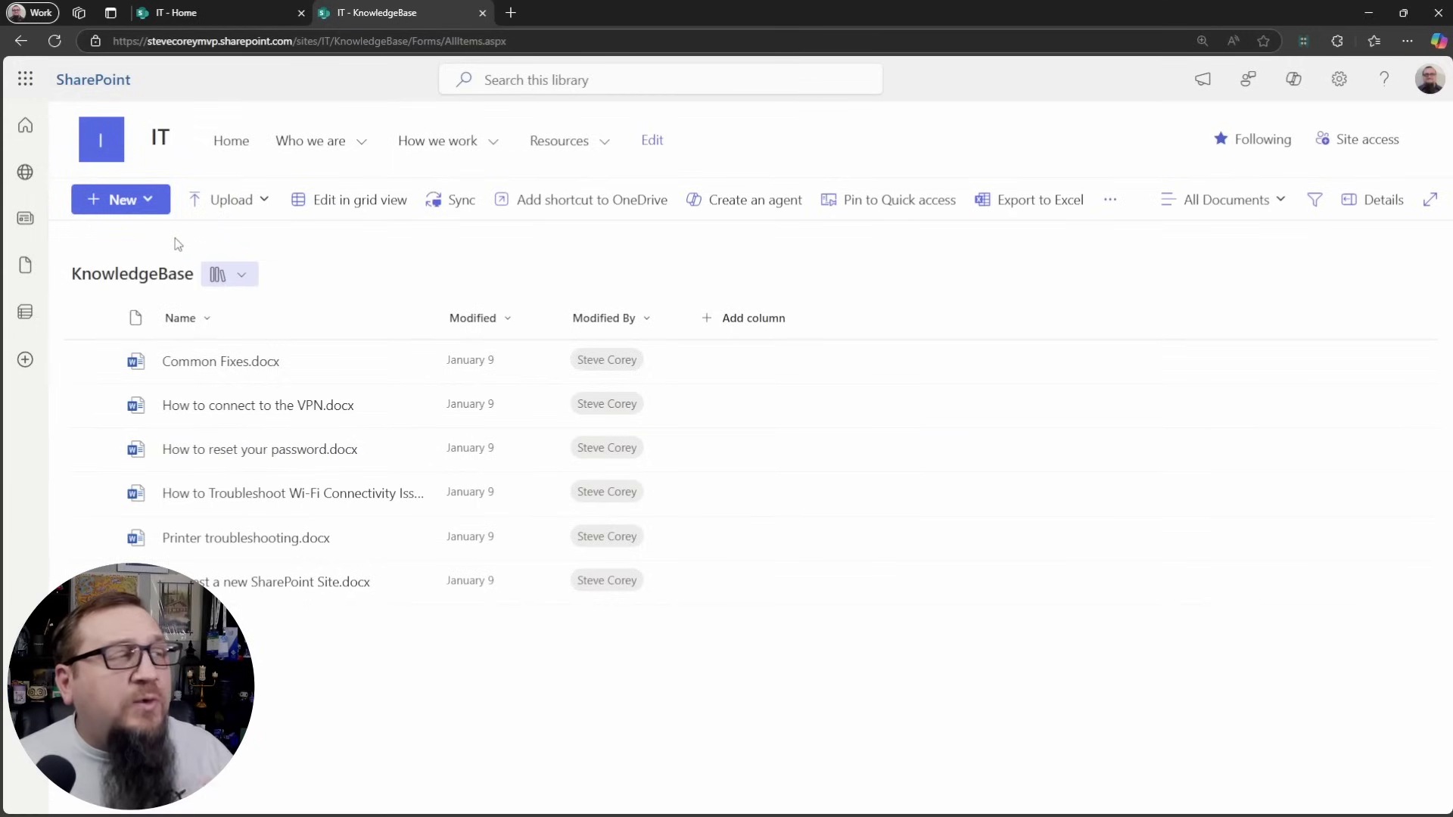
# Look through the library's New item types list twice, closing it each time
pyautogui.click(150, 199)
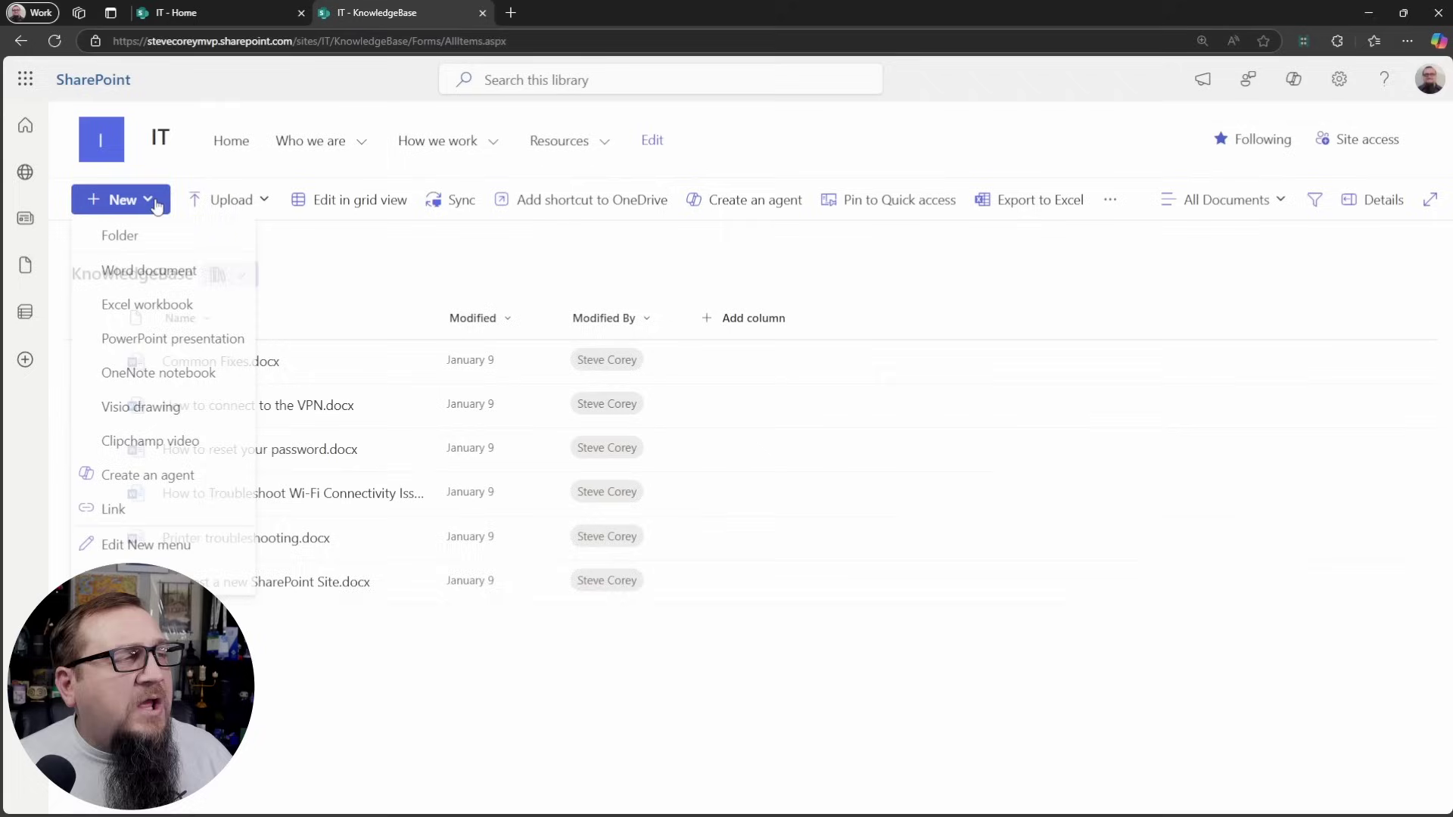
pyautogui.click(587, 771)
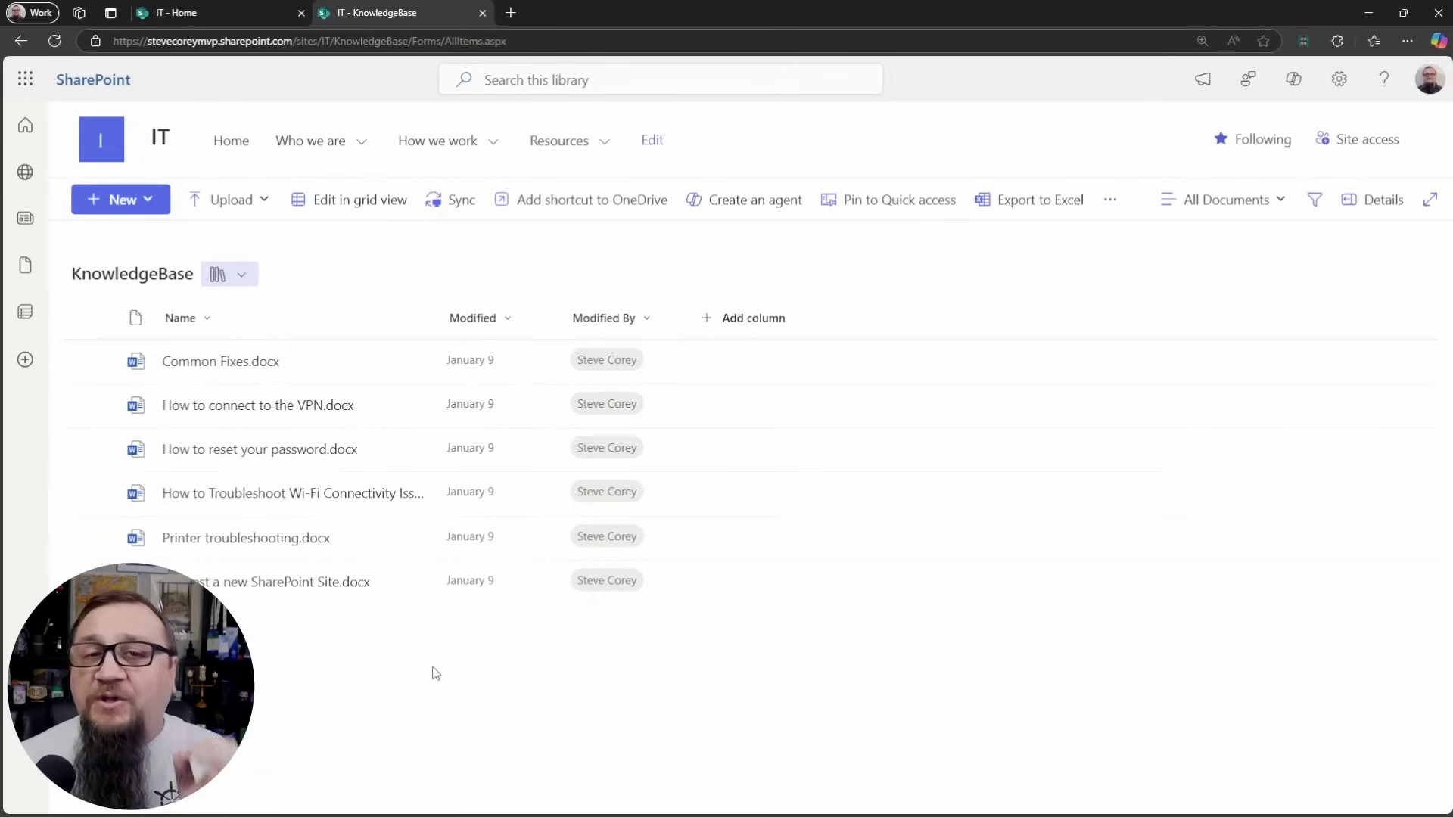
pyautogui.click(148, 200)
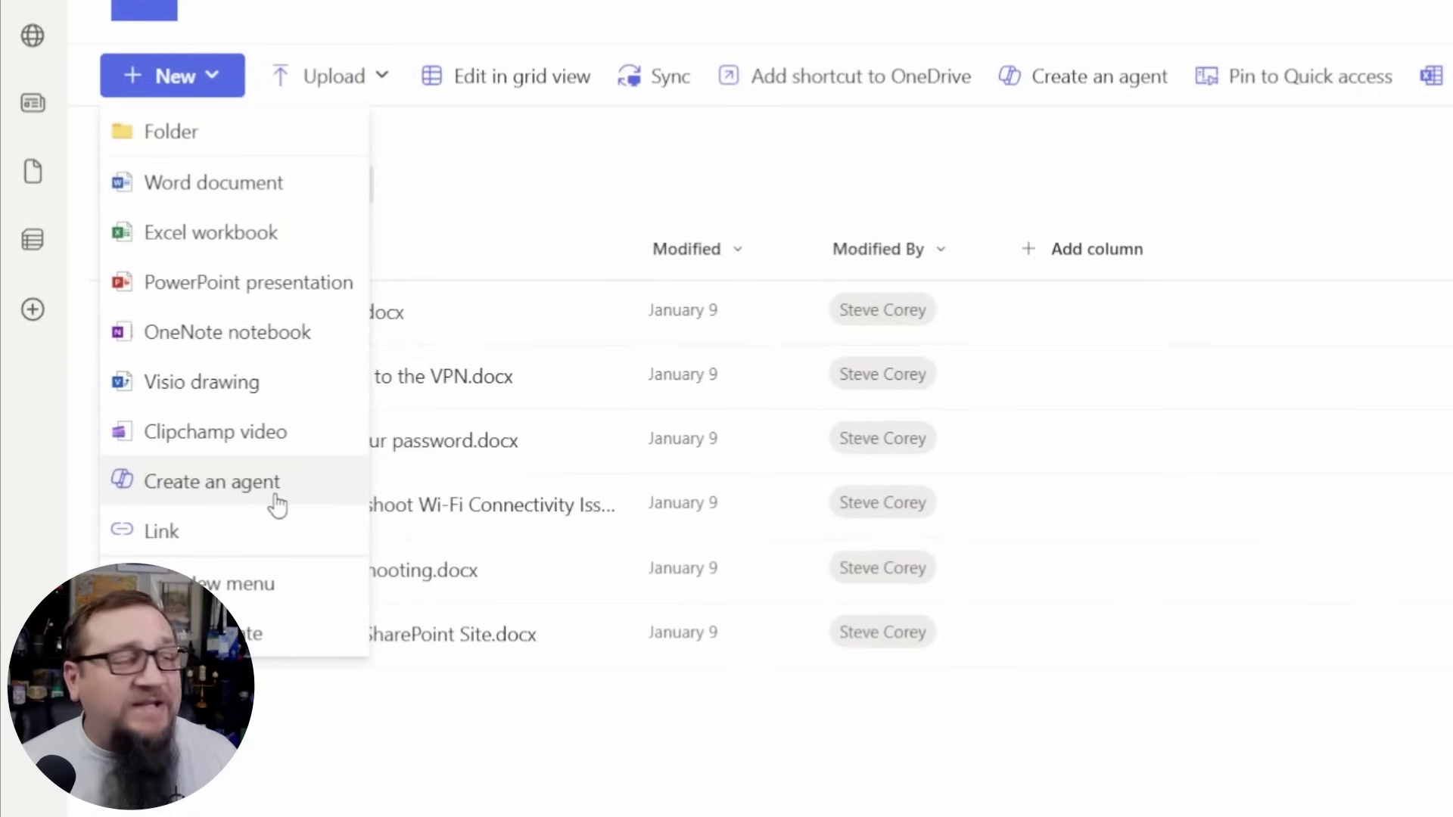
pyautogui.click(687, 789)
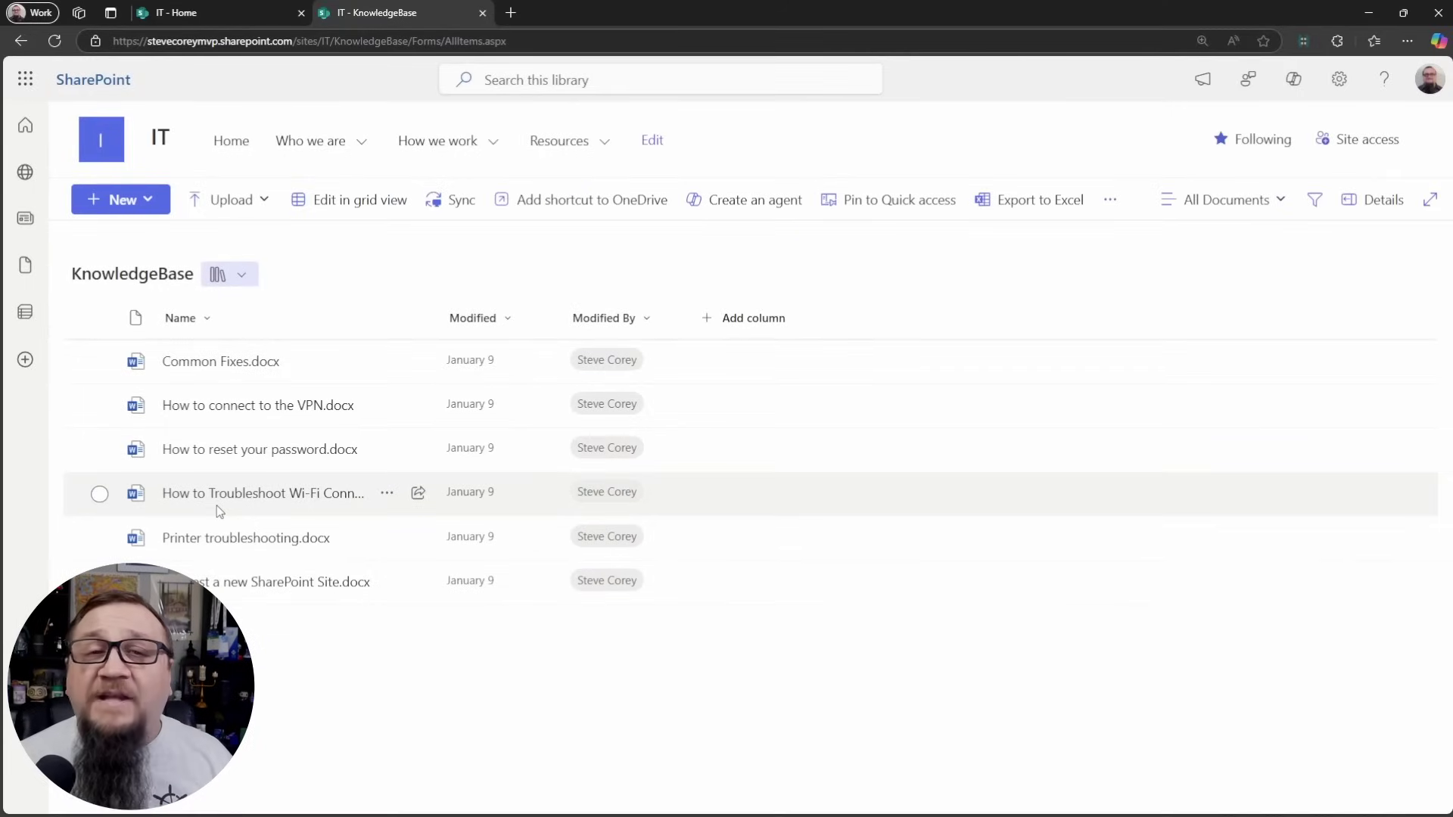
# Try selecting the Common Fixes, VPN, password and Wi-Fi documents, then clear the selection entirely
pyautogui.click(99, 361)
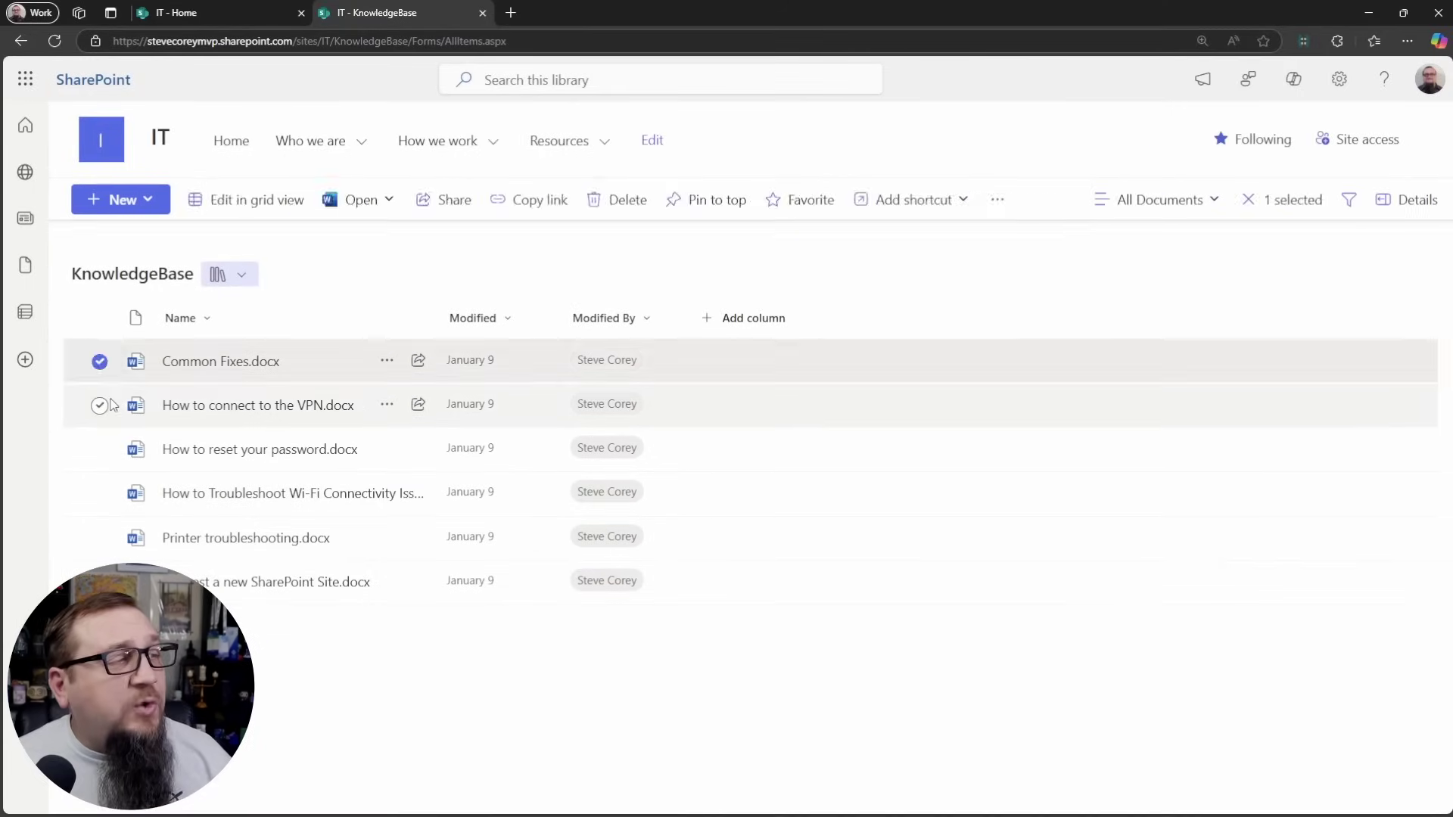
pyautogui.click(100, 406)
pyautogui.click(99, 449)
pyautogui.click(100, 493)
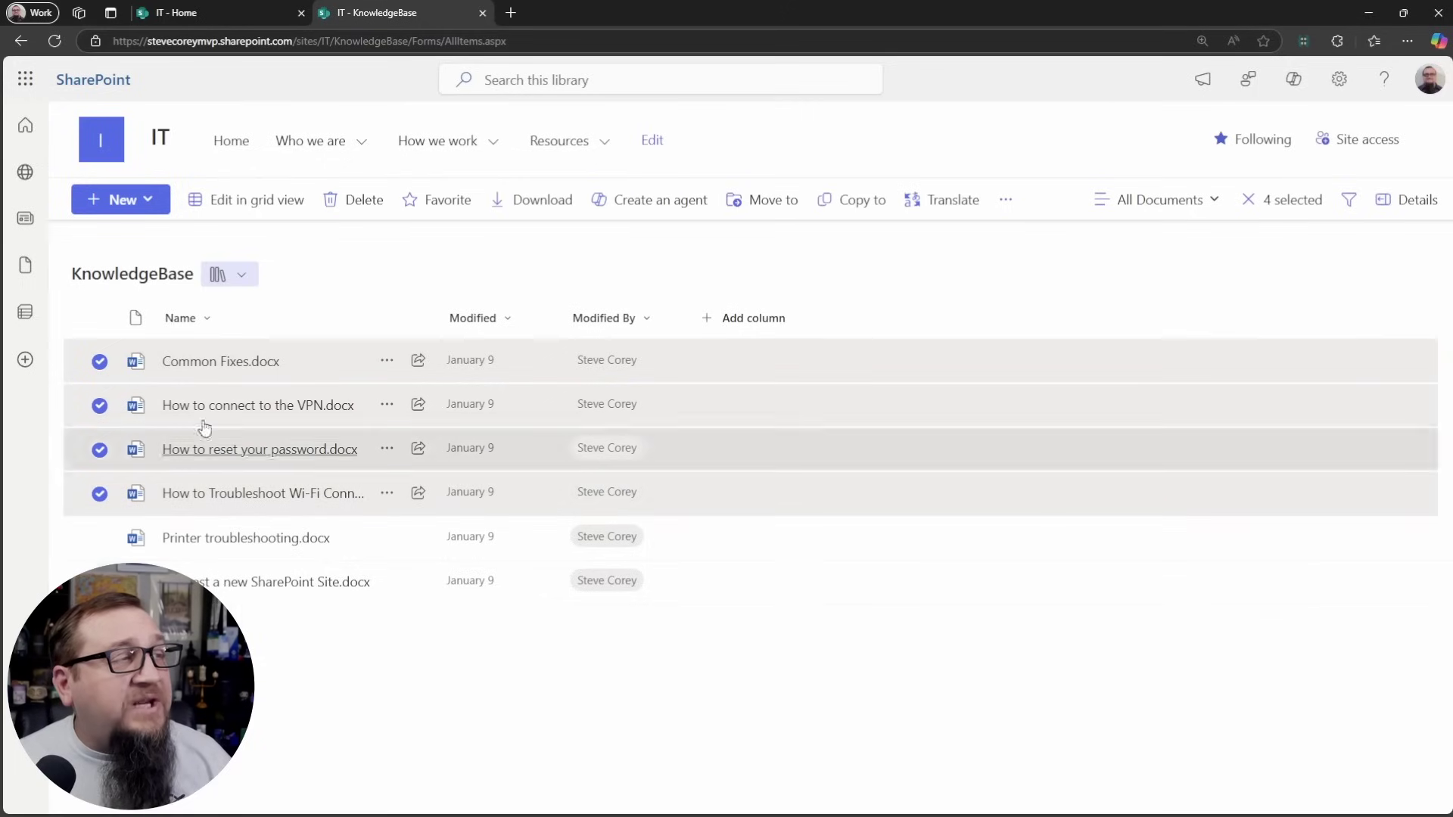
pyautogui.click(132, 202)
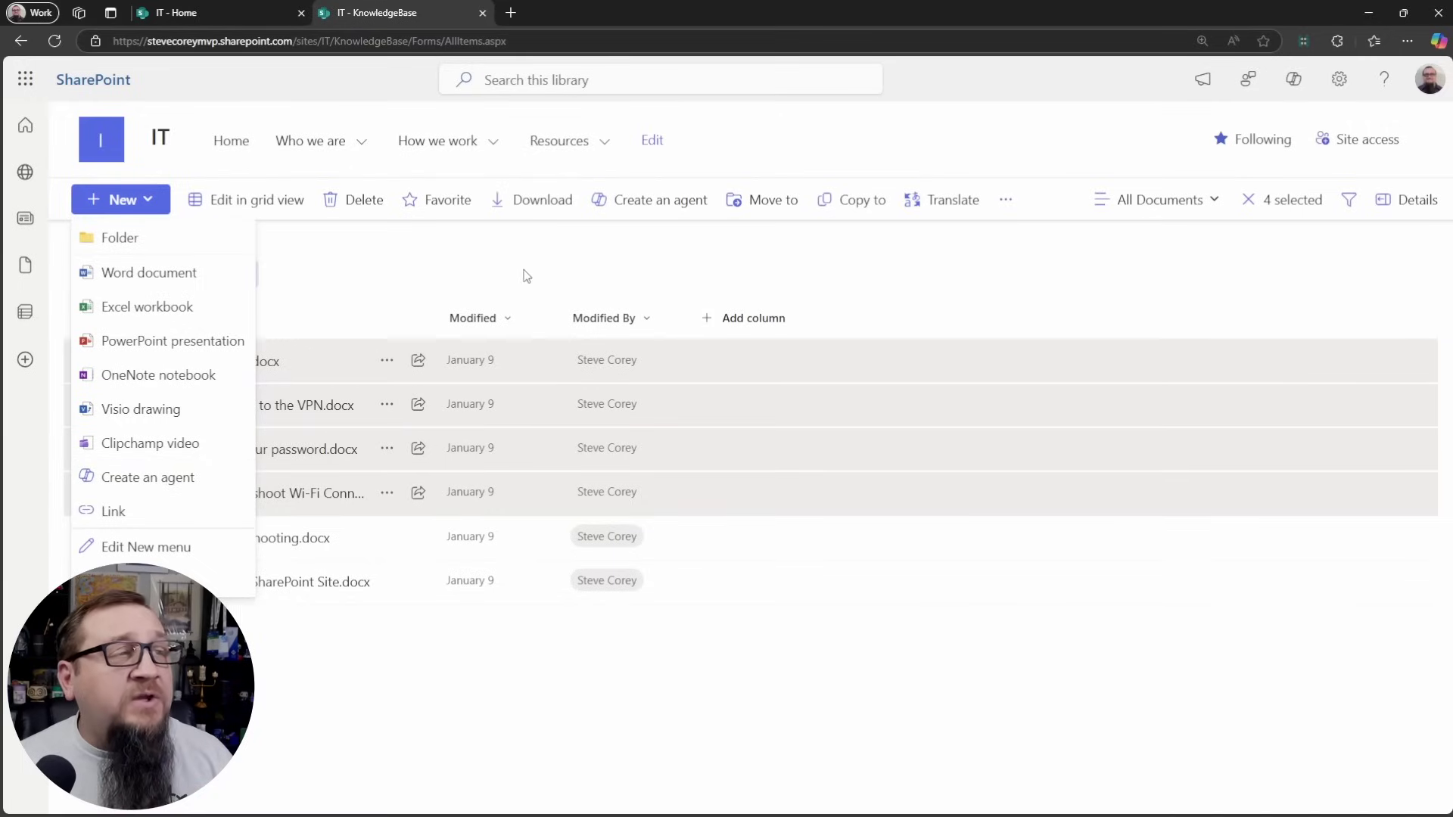
pyautogui.click(721, 264)
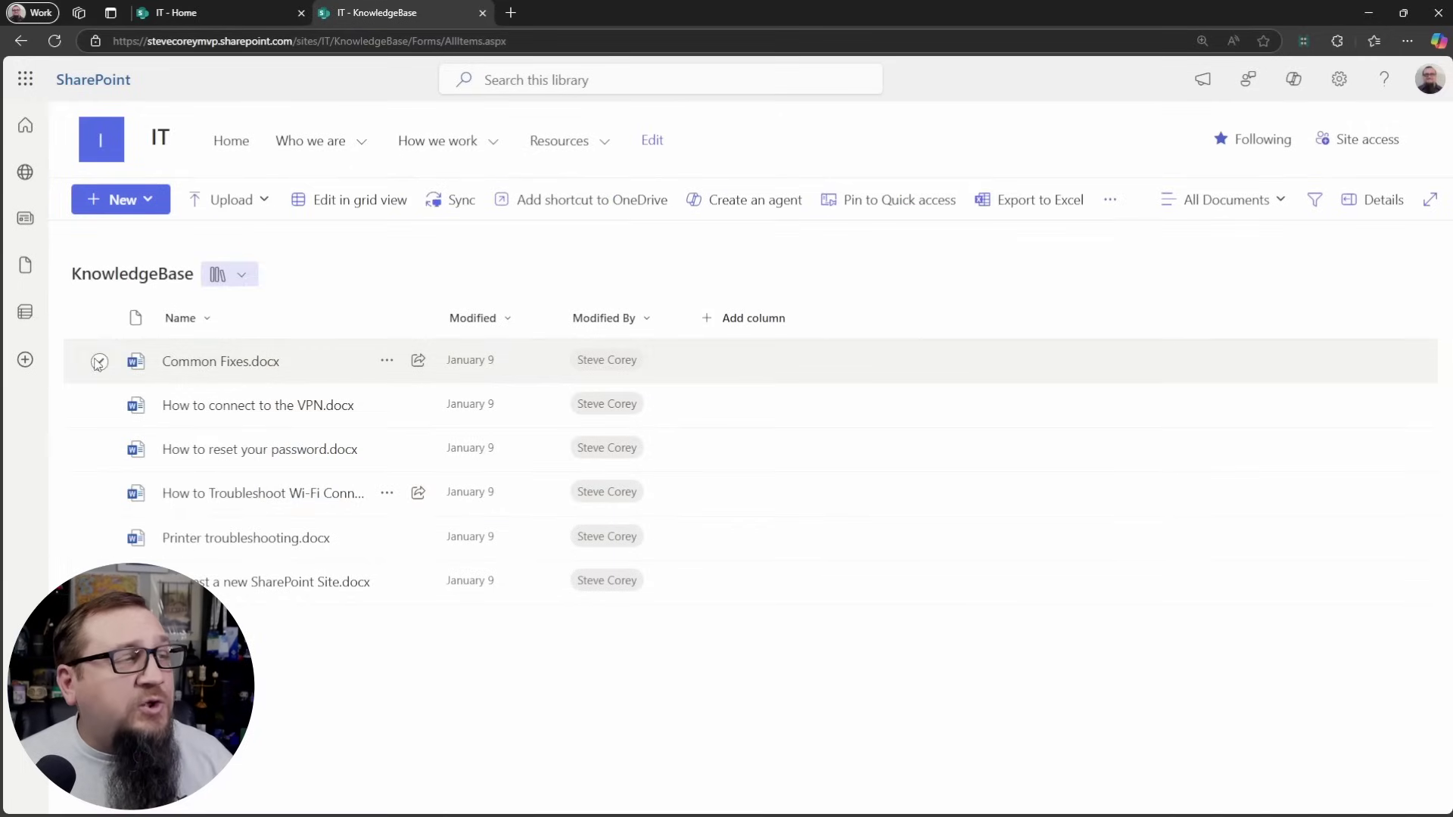
pyautogui.click(201, 349)
pyautogui.click(99, 405)
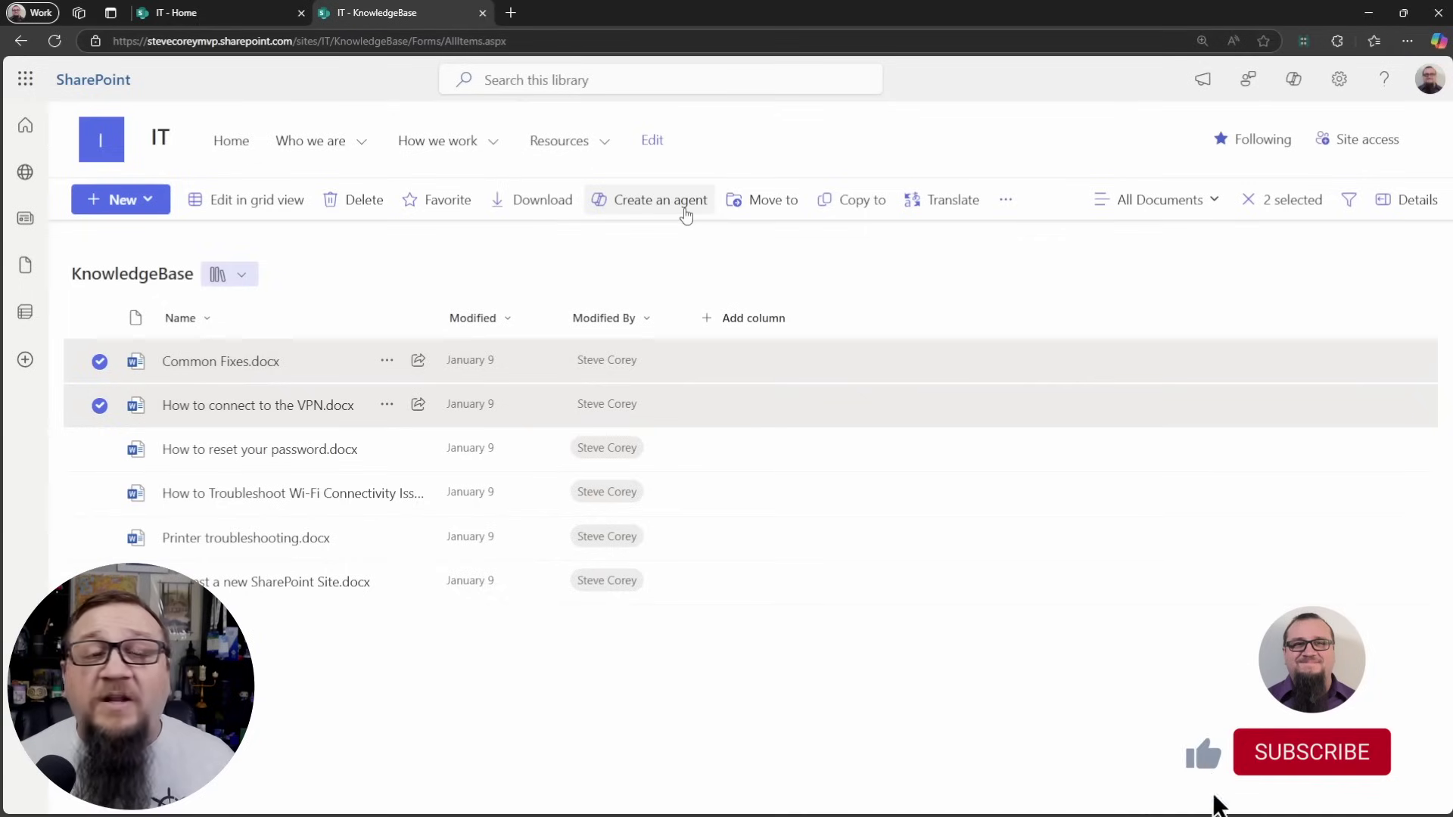
pyautogui.click(597, 259)
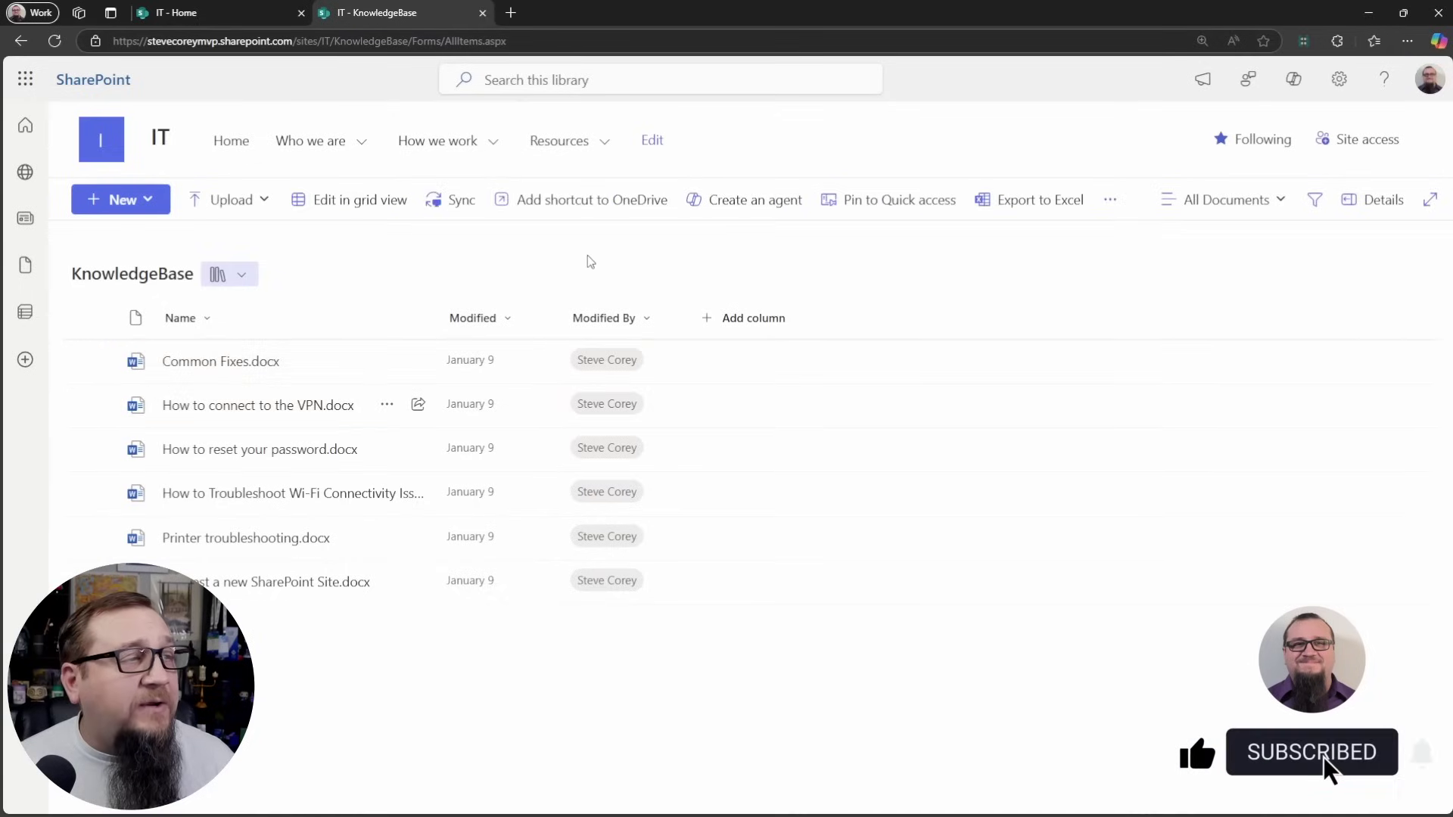
# Create the KnowledgeBase agent from the whole library and open it in the Edit agent dialog
pyautogui.click(755, 206)
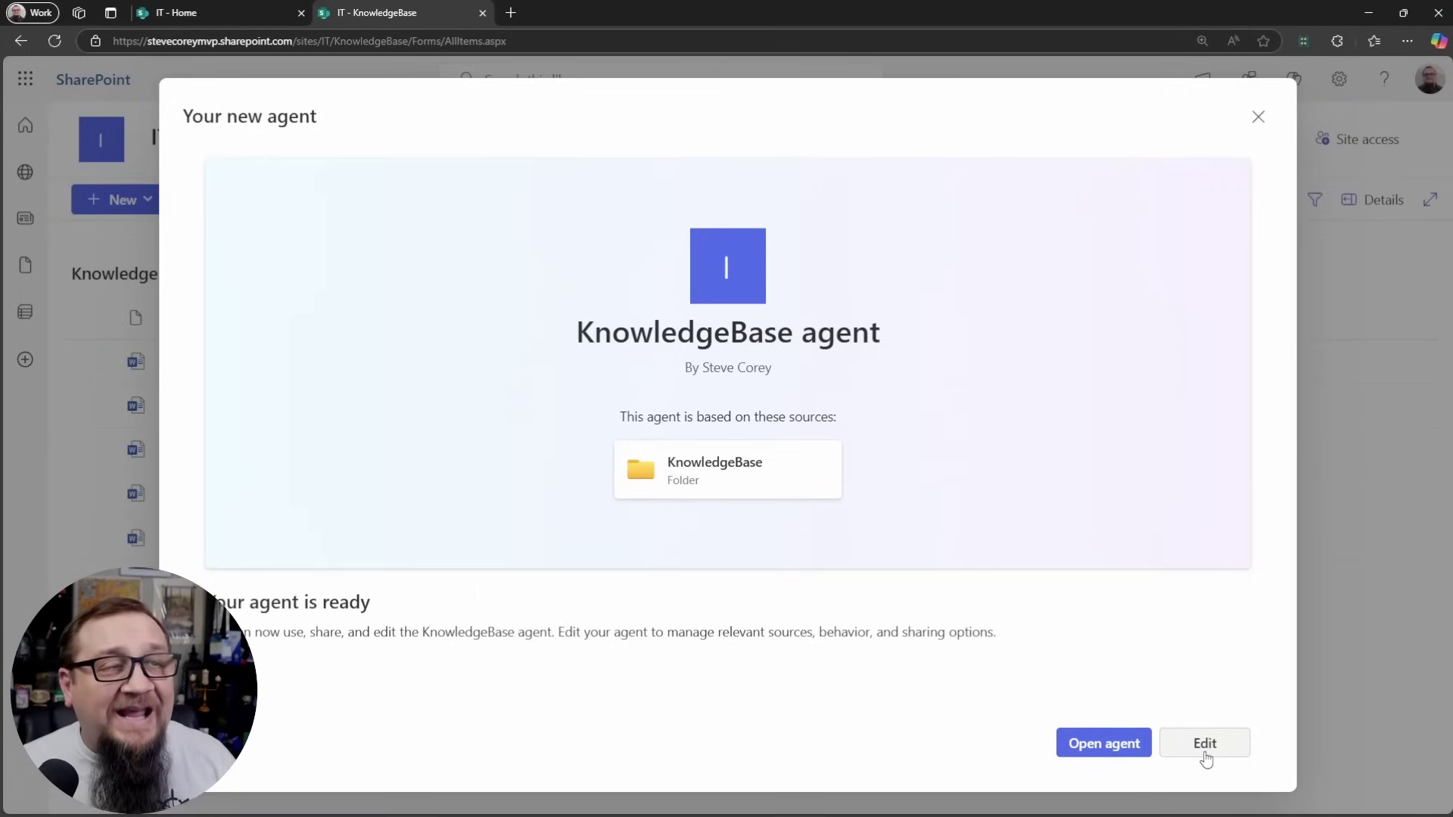
pyautogui.click(1205, 743)
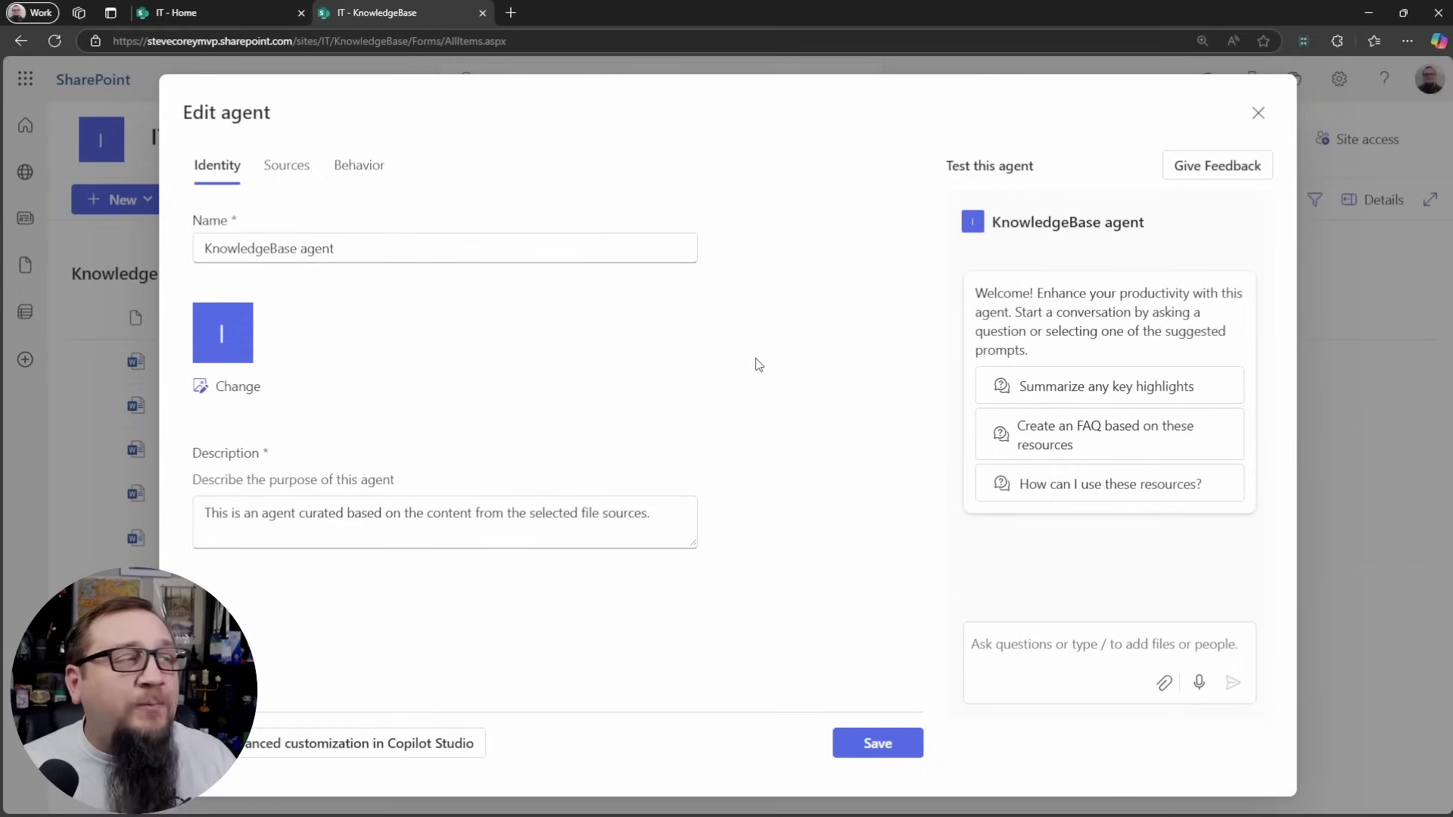
# Rename the agent to 'Helpdesk Agent'
pyautogui.click(504, 251)
pyautogui.hotkey('ctrl', 'shift', 'Left')
pyautogui.hotkey('ctrl', 'shift', 'Left')
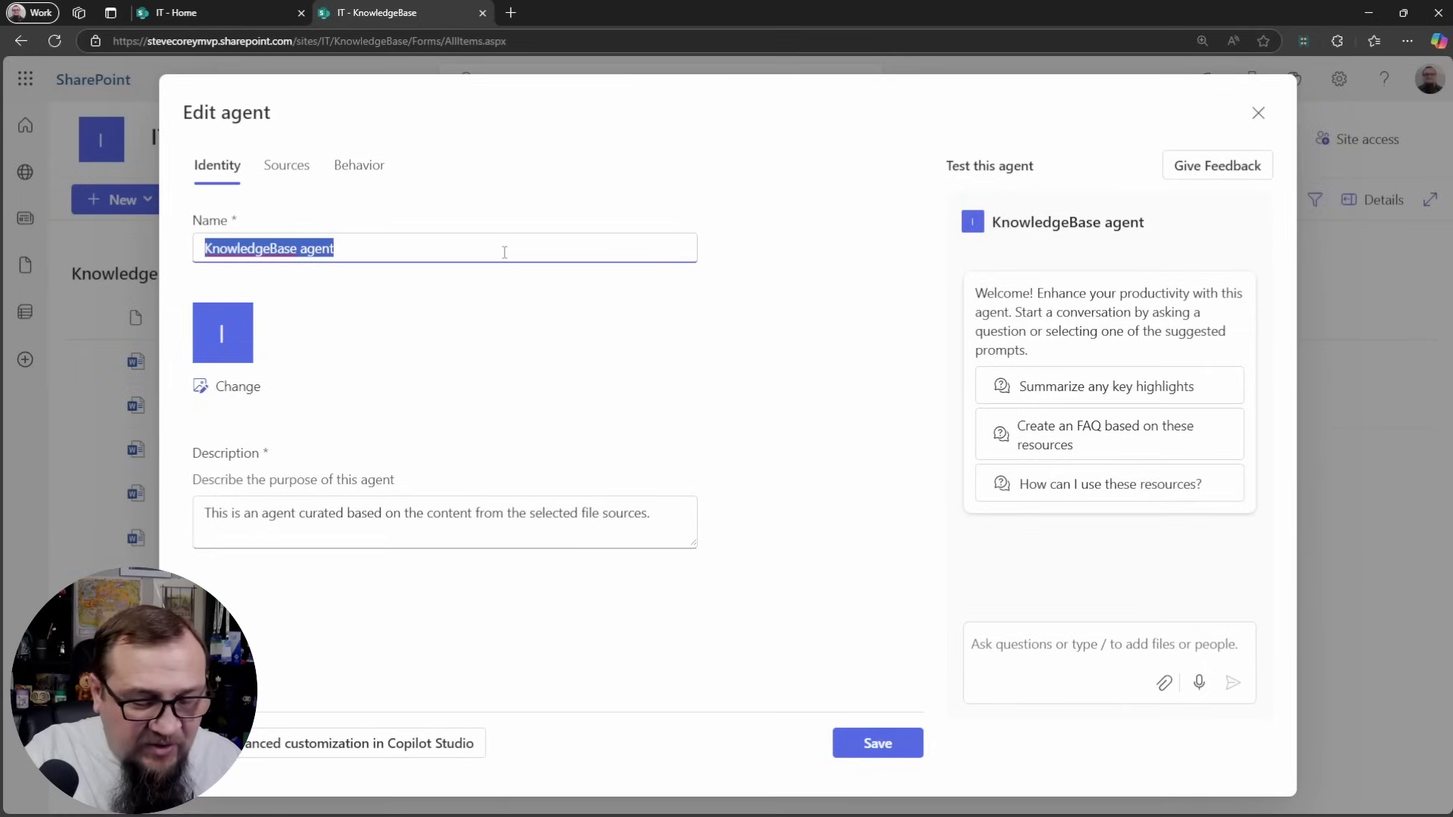
pyautogui.write('Helpdesk ')
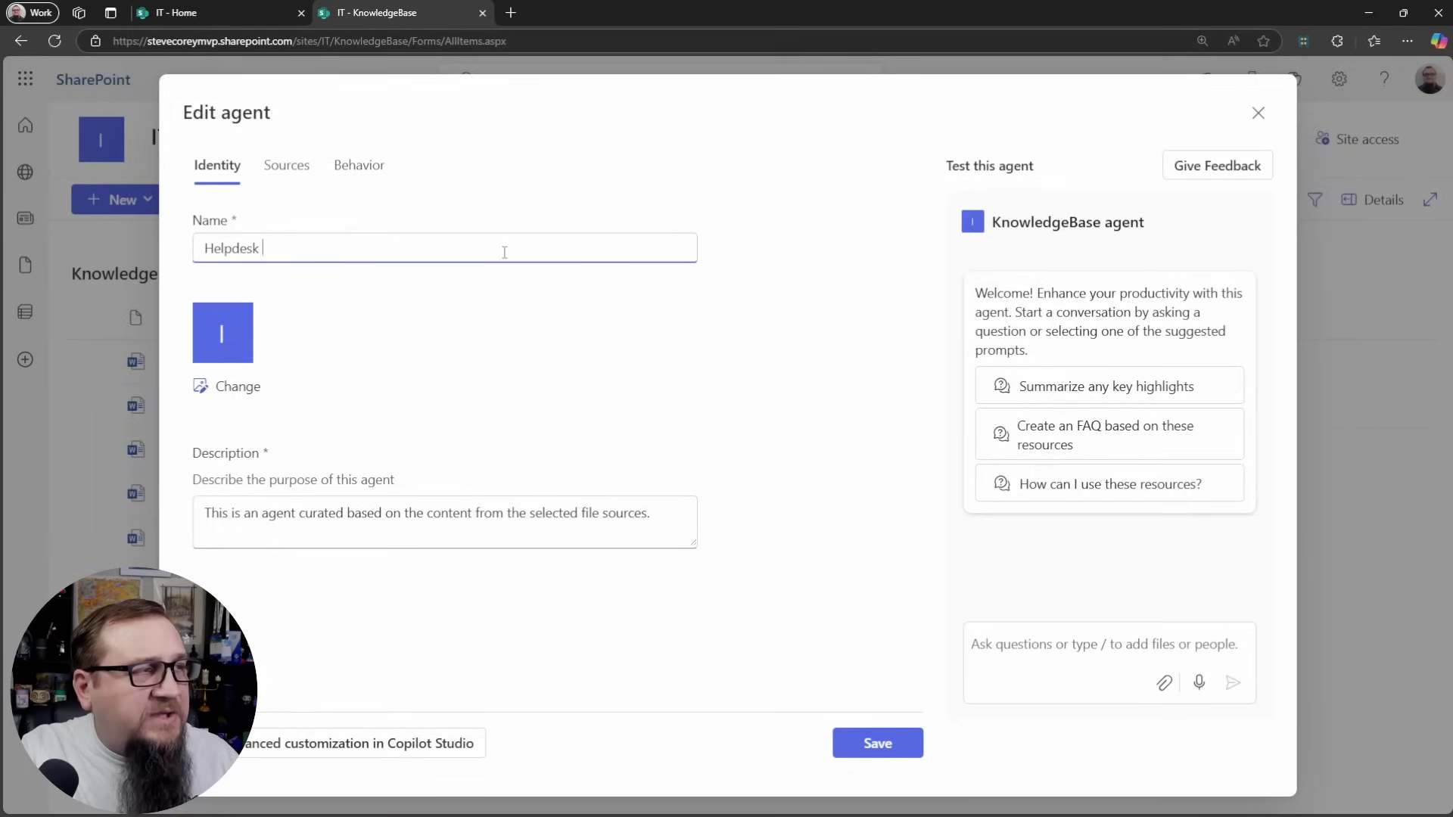
pyautogui.write('Agent')
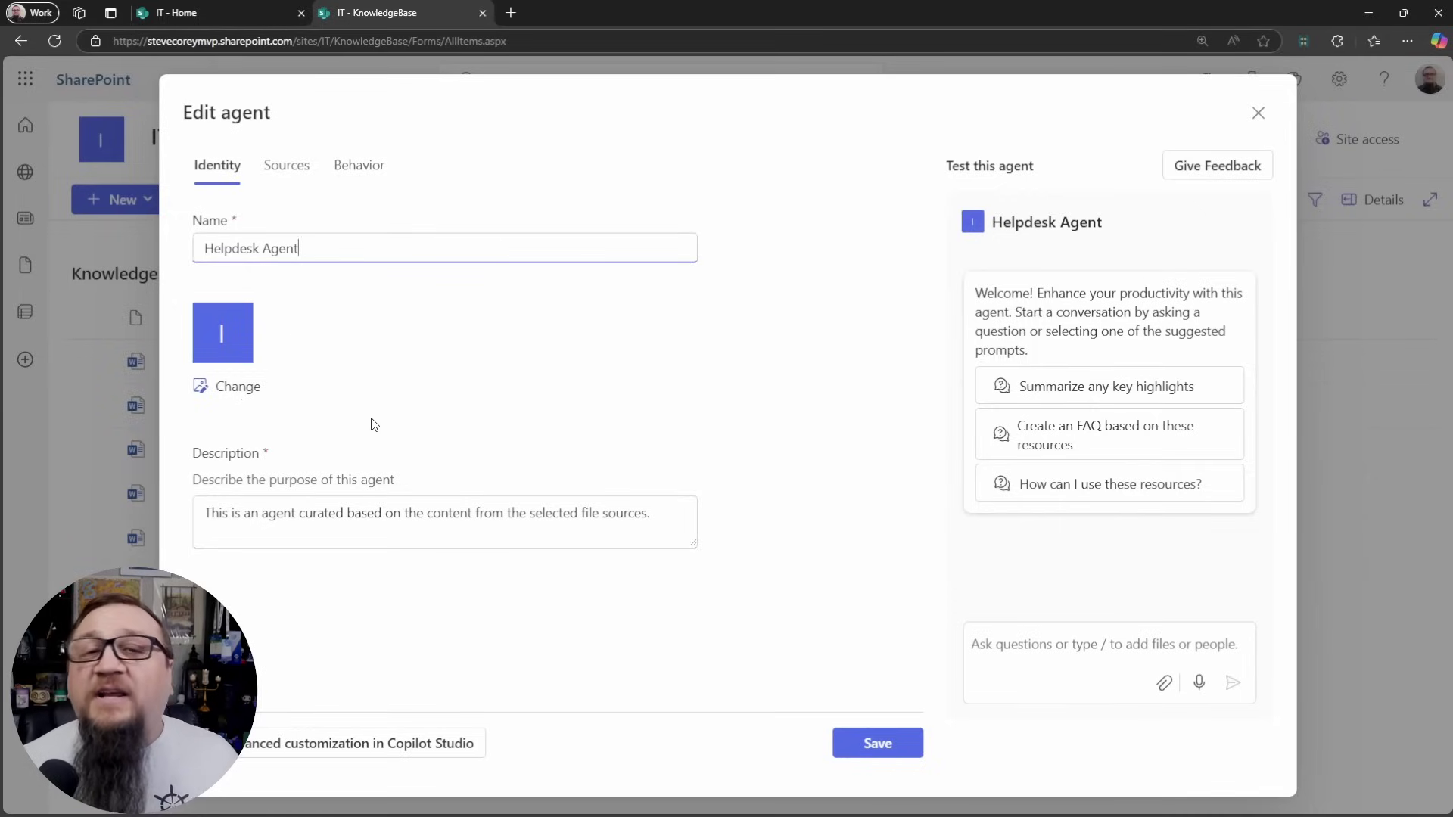
# Change the description to 'This is an agent that assists users with technical issues'
pyautogui.click(450, 513)
pyautogui.tripleClick(450, 513)
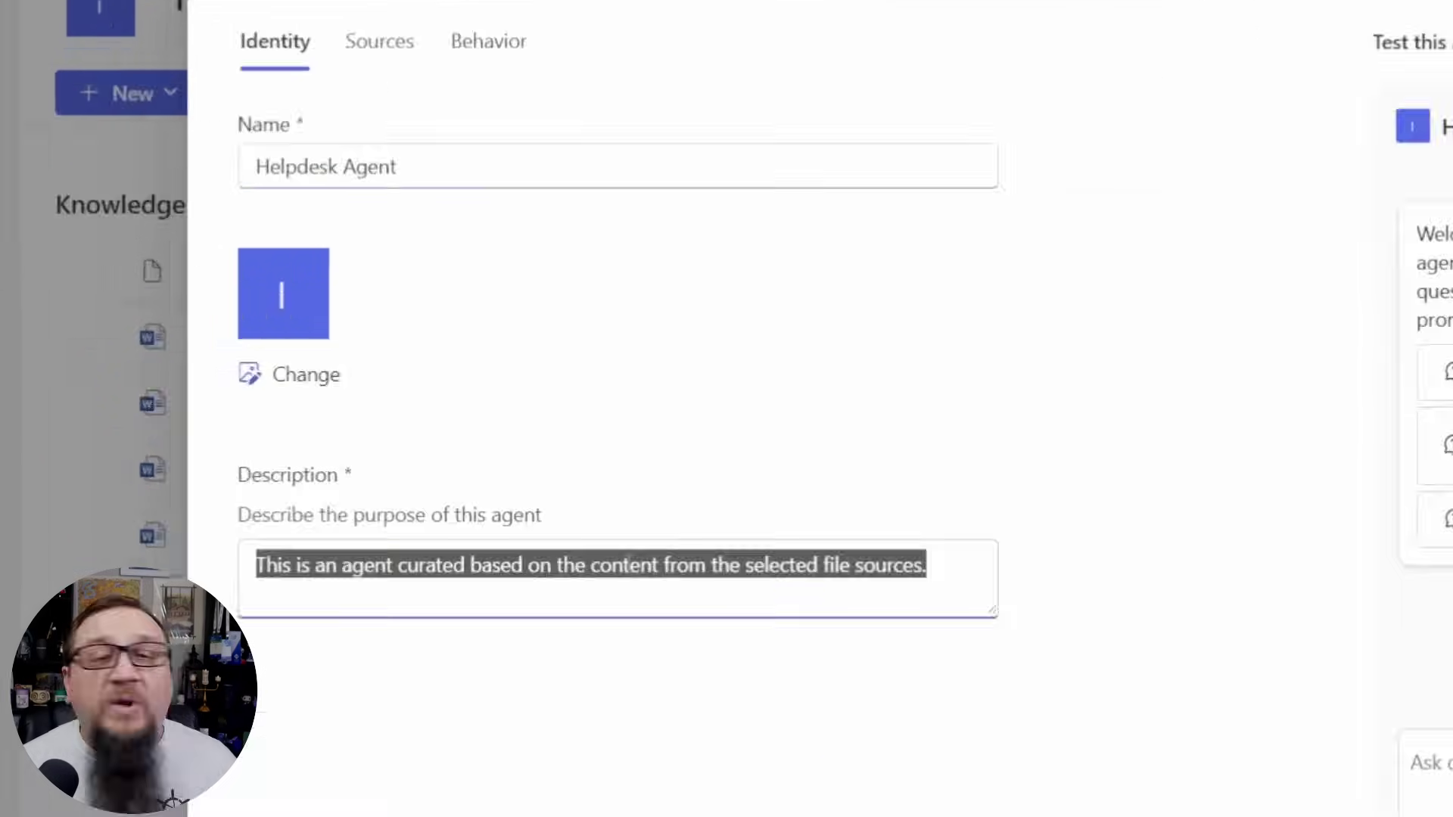
pyautogui.click(544, 513)
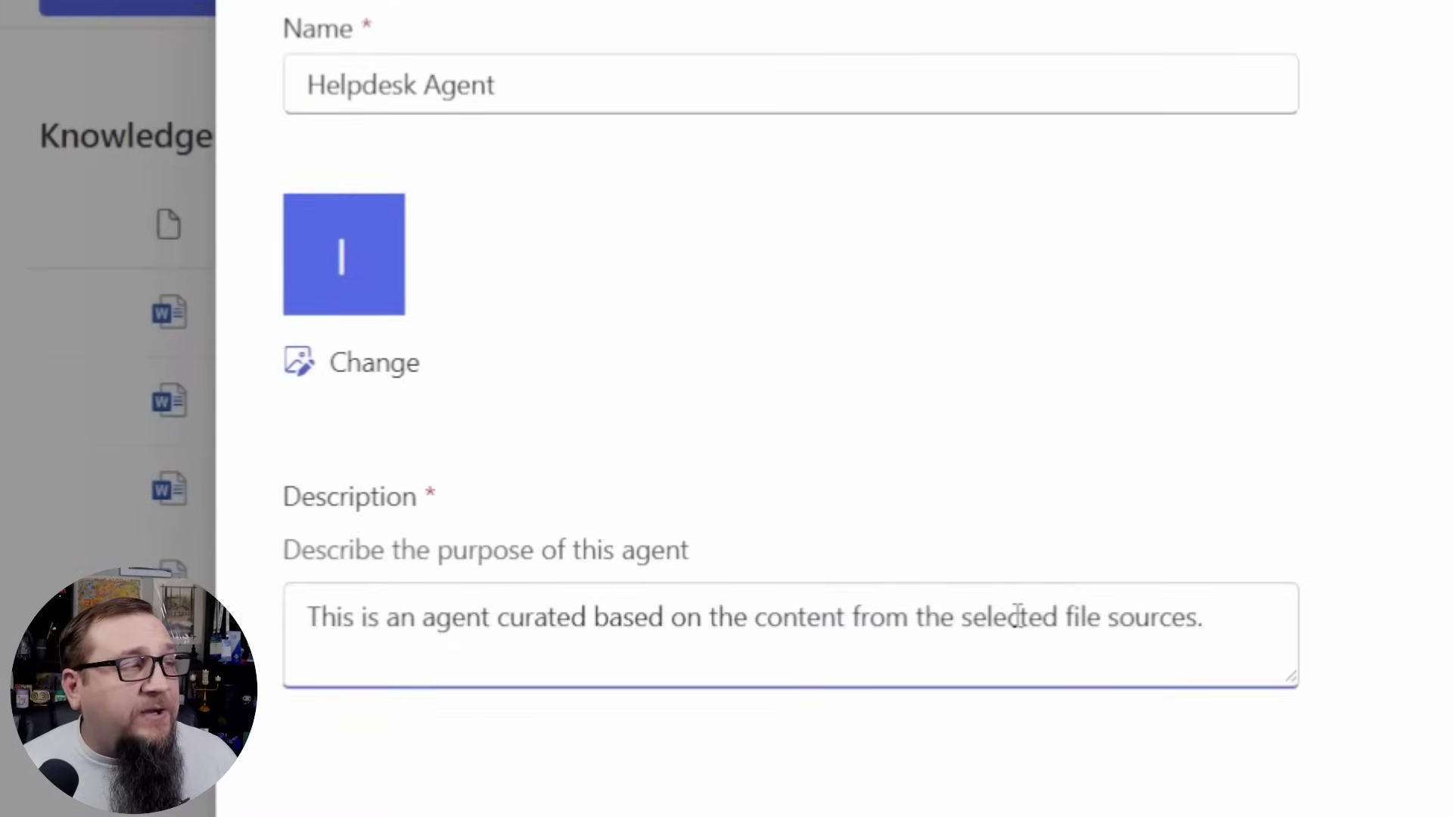
pyautogui.moveTo(1204, 617); pyautogui.dragTo(497, 652)
pyautogui.write('t')
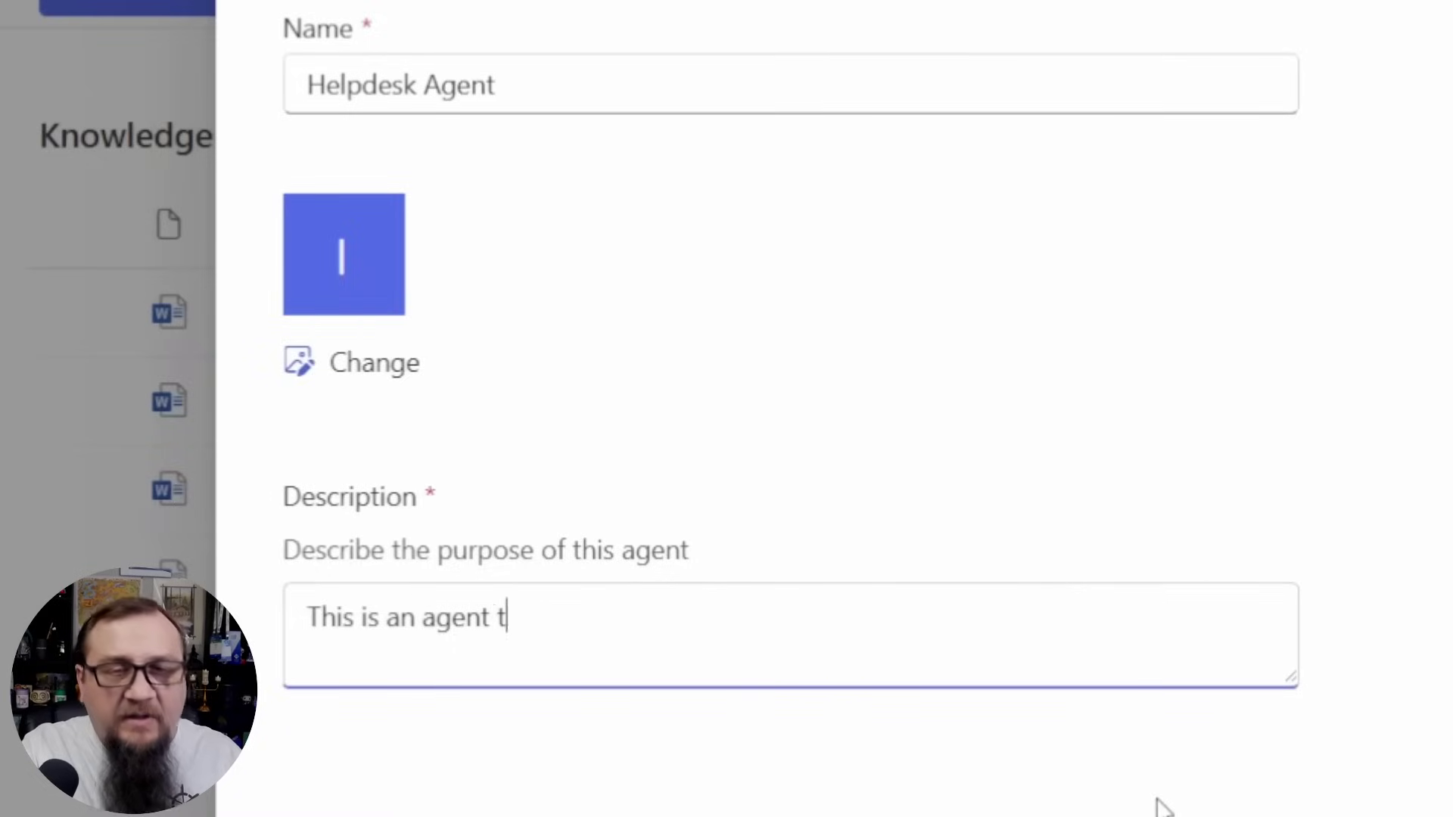
pyautogui.write('hat assists users w')
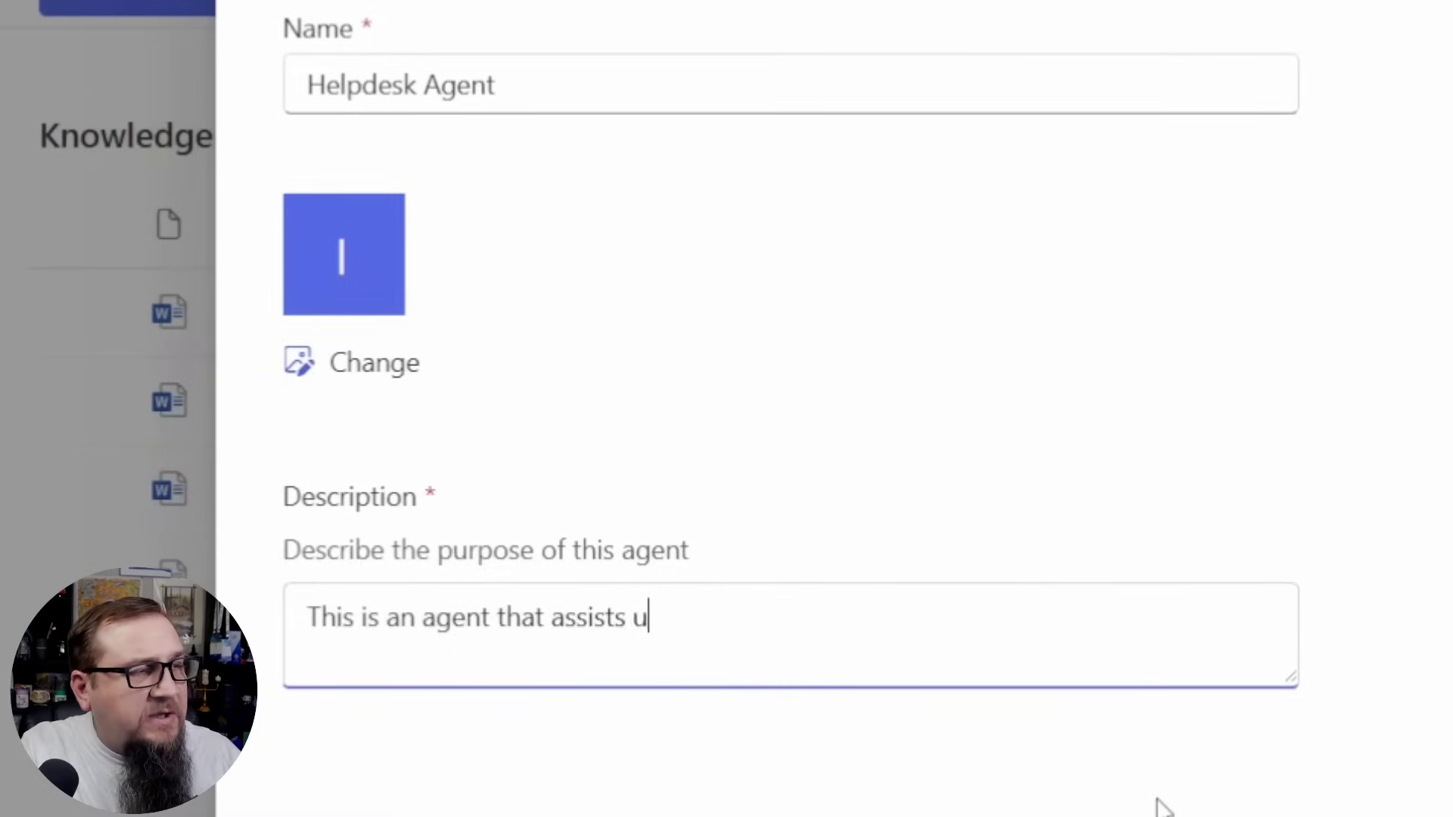
pyautogui.press('BackSpace')
pyautogui.write('s with technical issues')
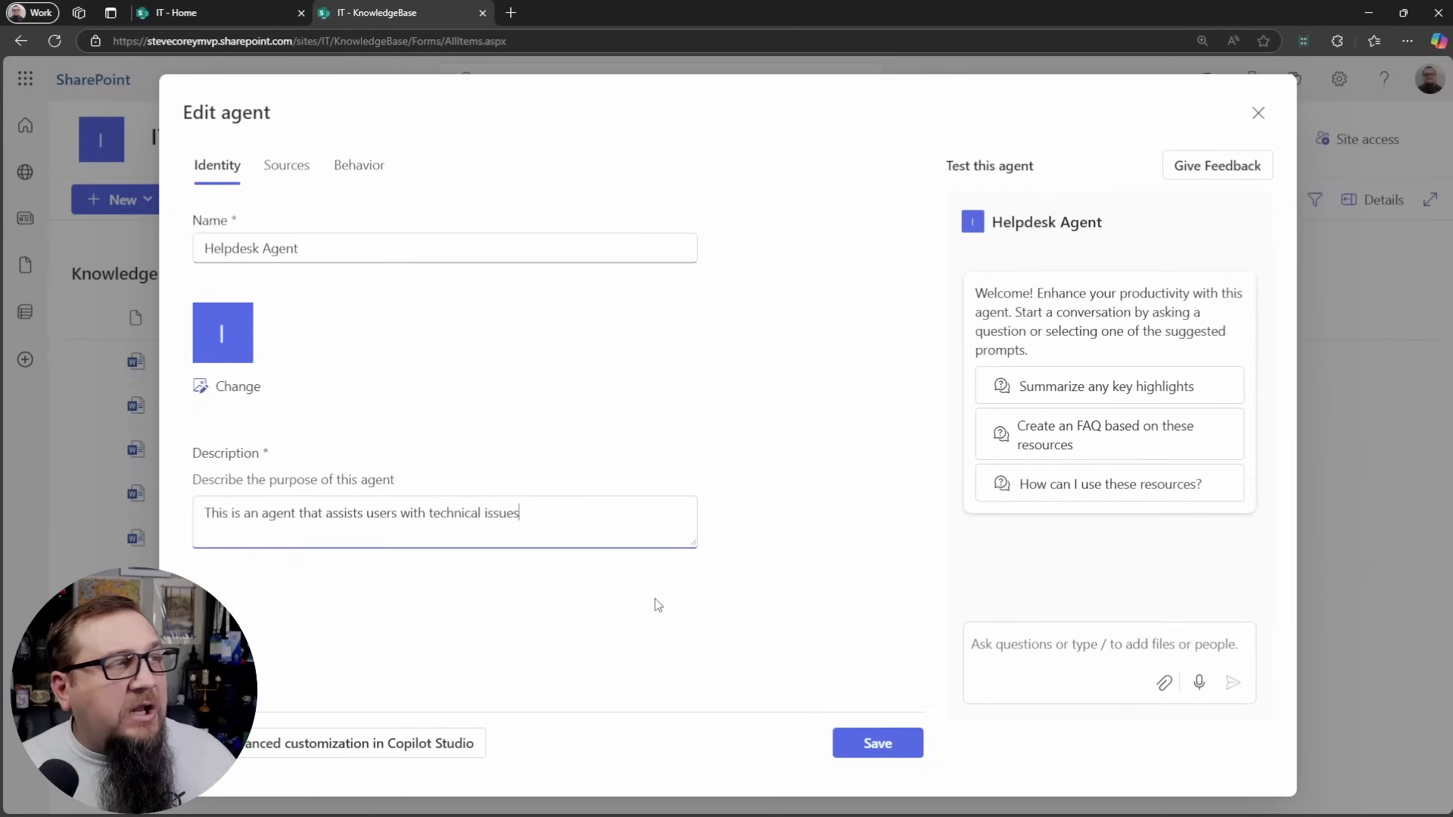
# Show the agent's Sources, listing the IT site's KnowledgeBase folder as the only source
pyautogui.click(301, 189)
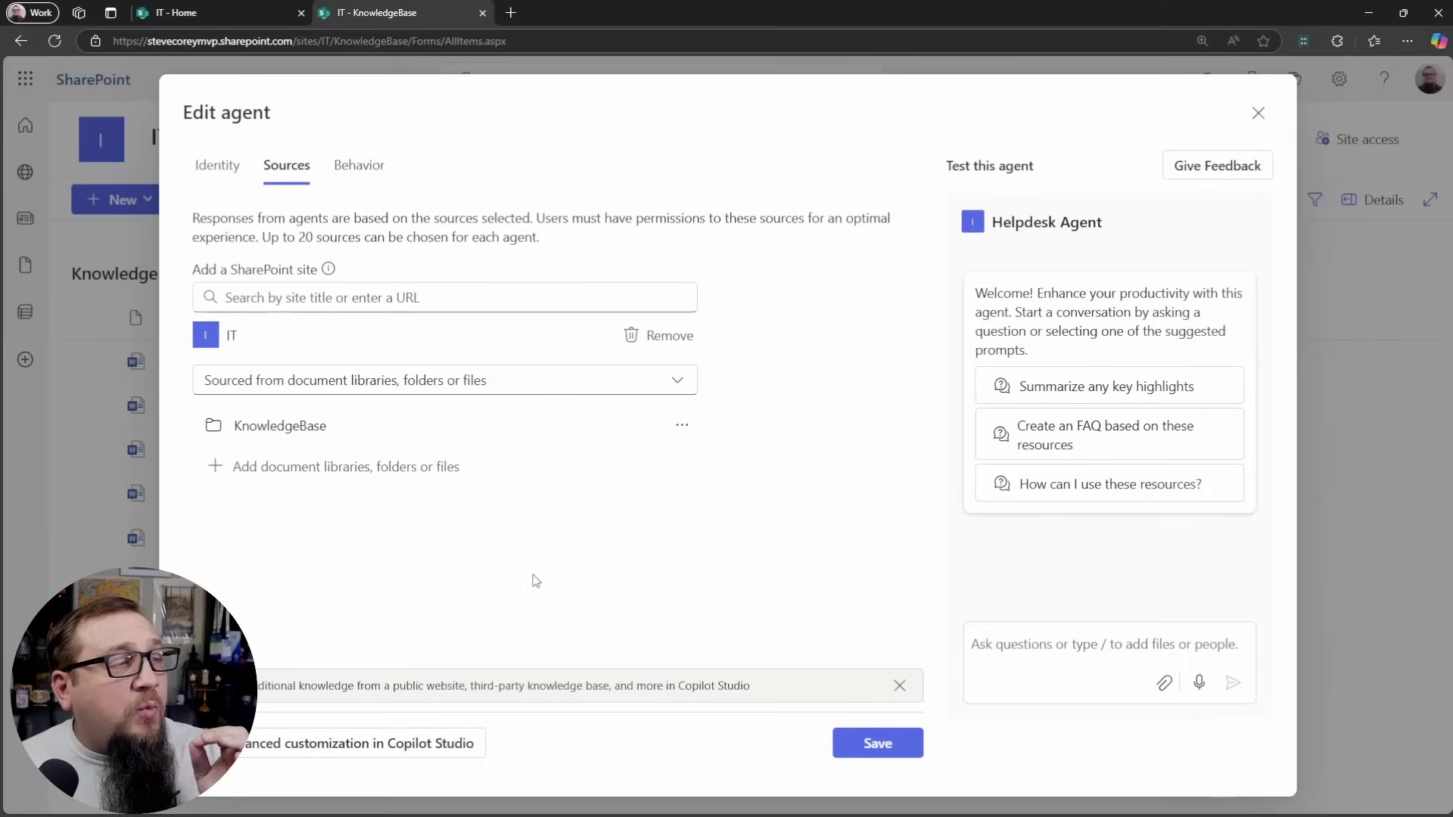
# Set the welcome message to offer help with any technical questions or issues, then ask 'How can I help you?'
pyautogui.click(373, 168)
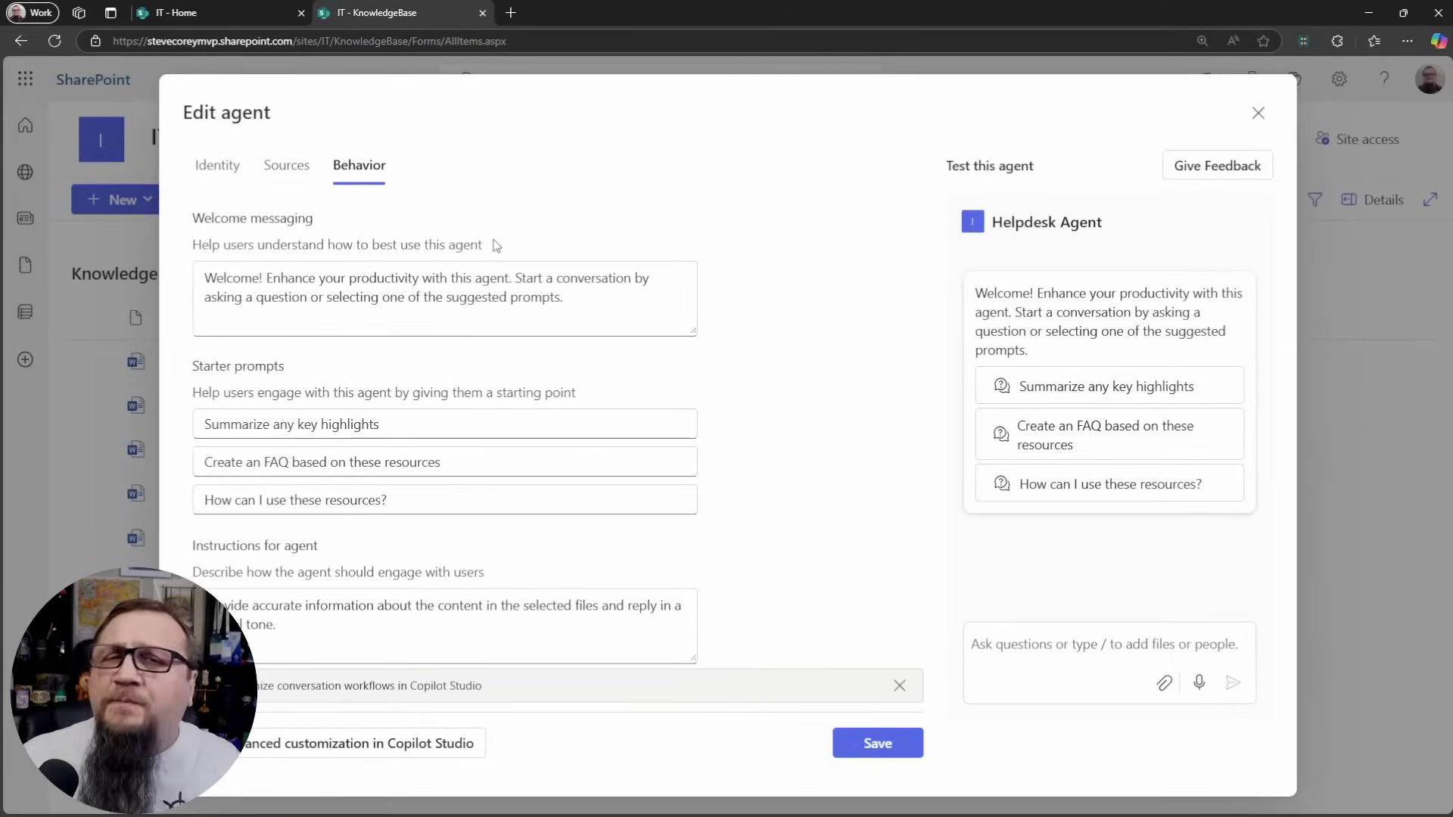
pyautogui.click(564, 296)
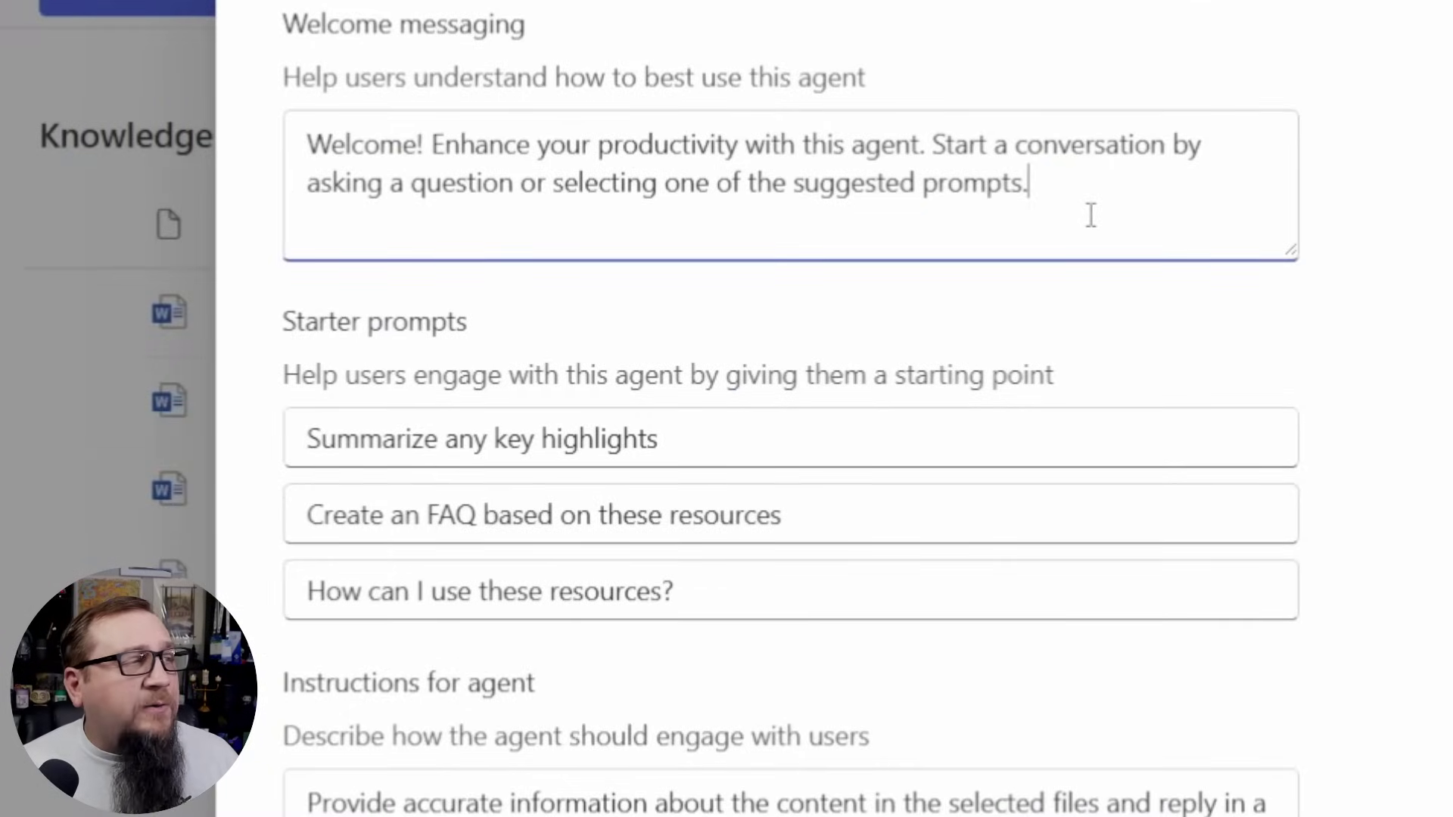
pyautogui.moveTo(1077, 214); pyautogui.dragTo(720, 219)
pyautogui.moveTo(1237, 207); pyautogui.dragTo(432, 149)
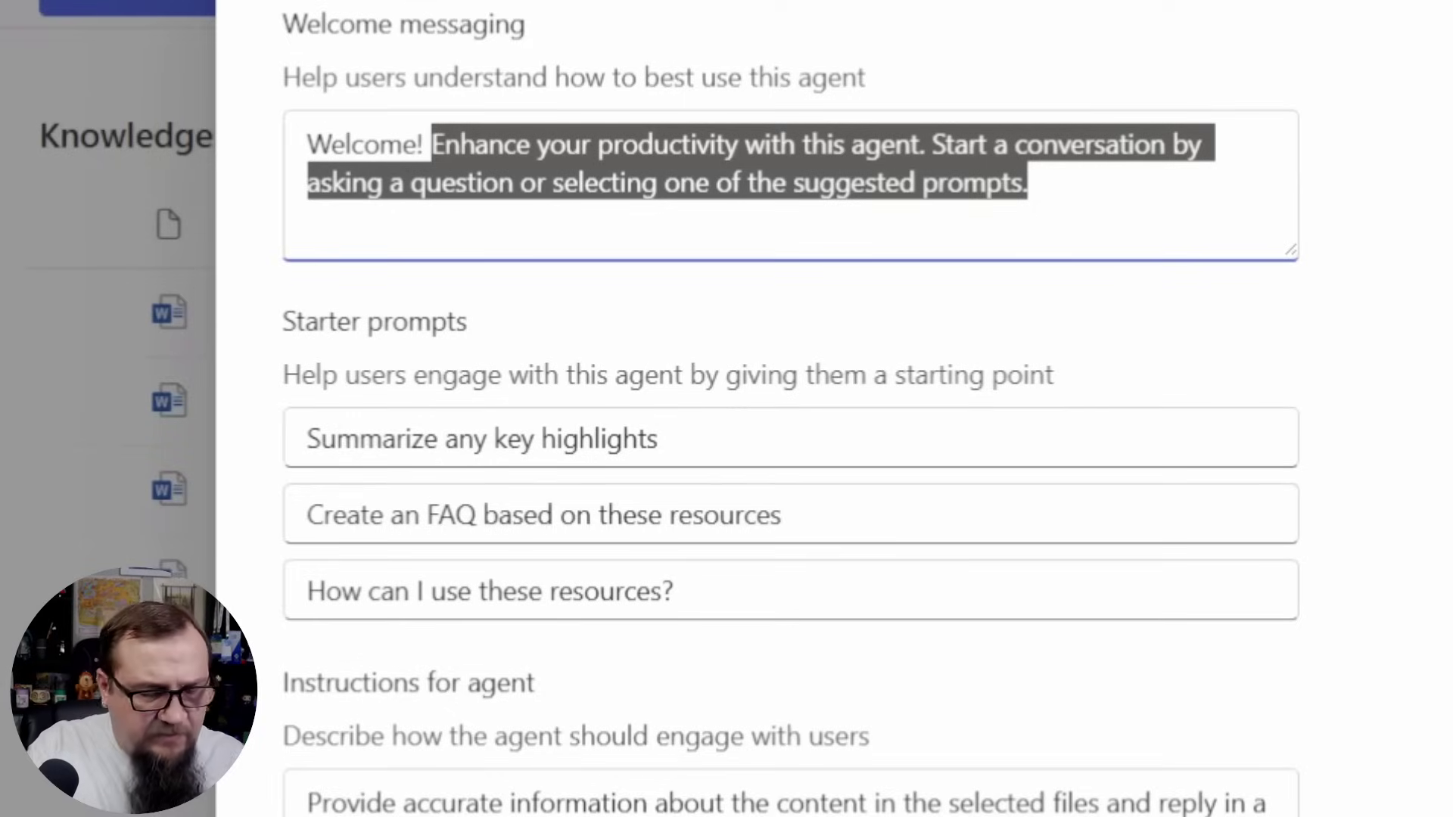
pyautogui.write('I can help you')
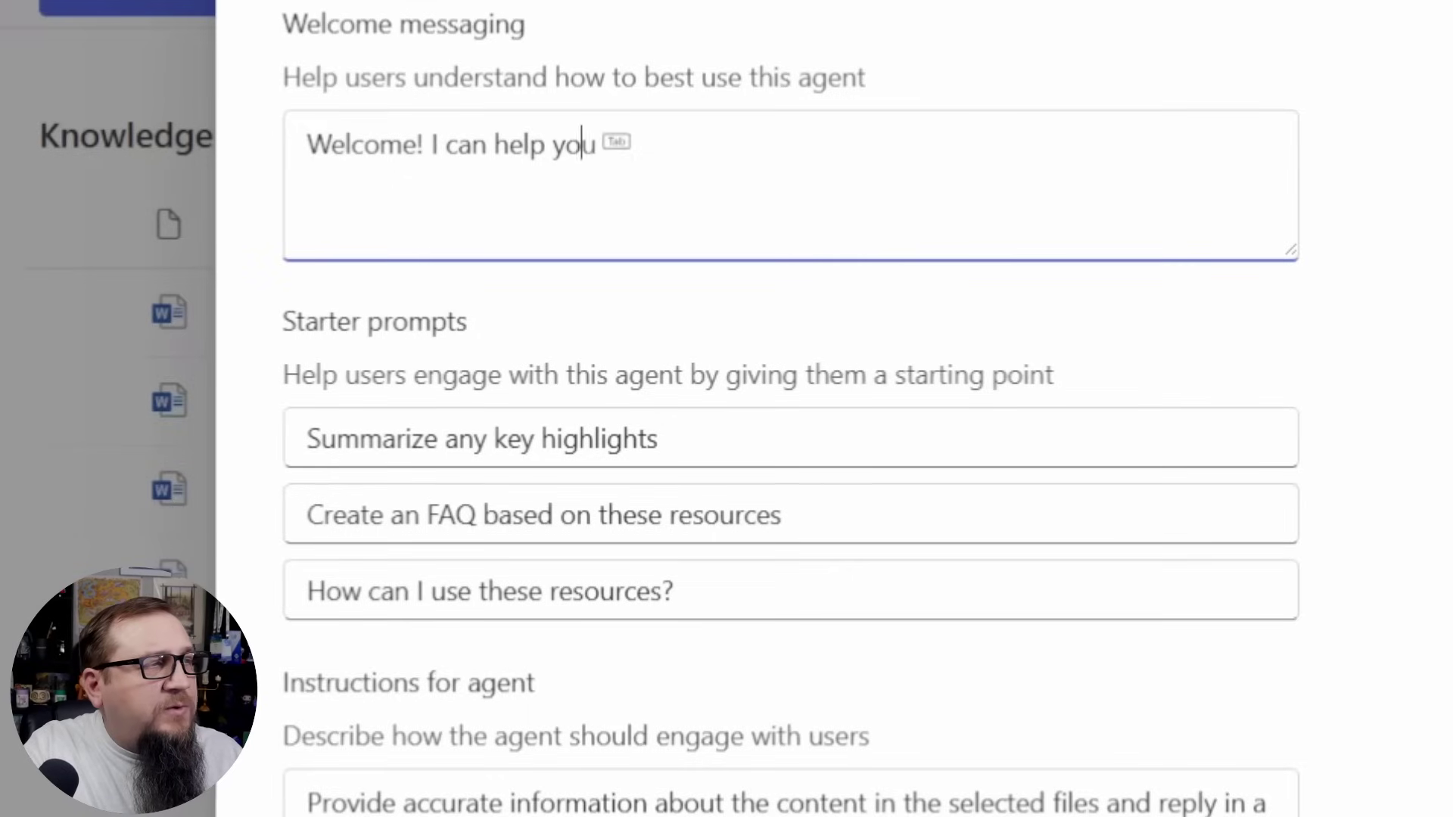
pyautogui.write(' with any ')
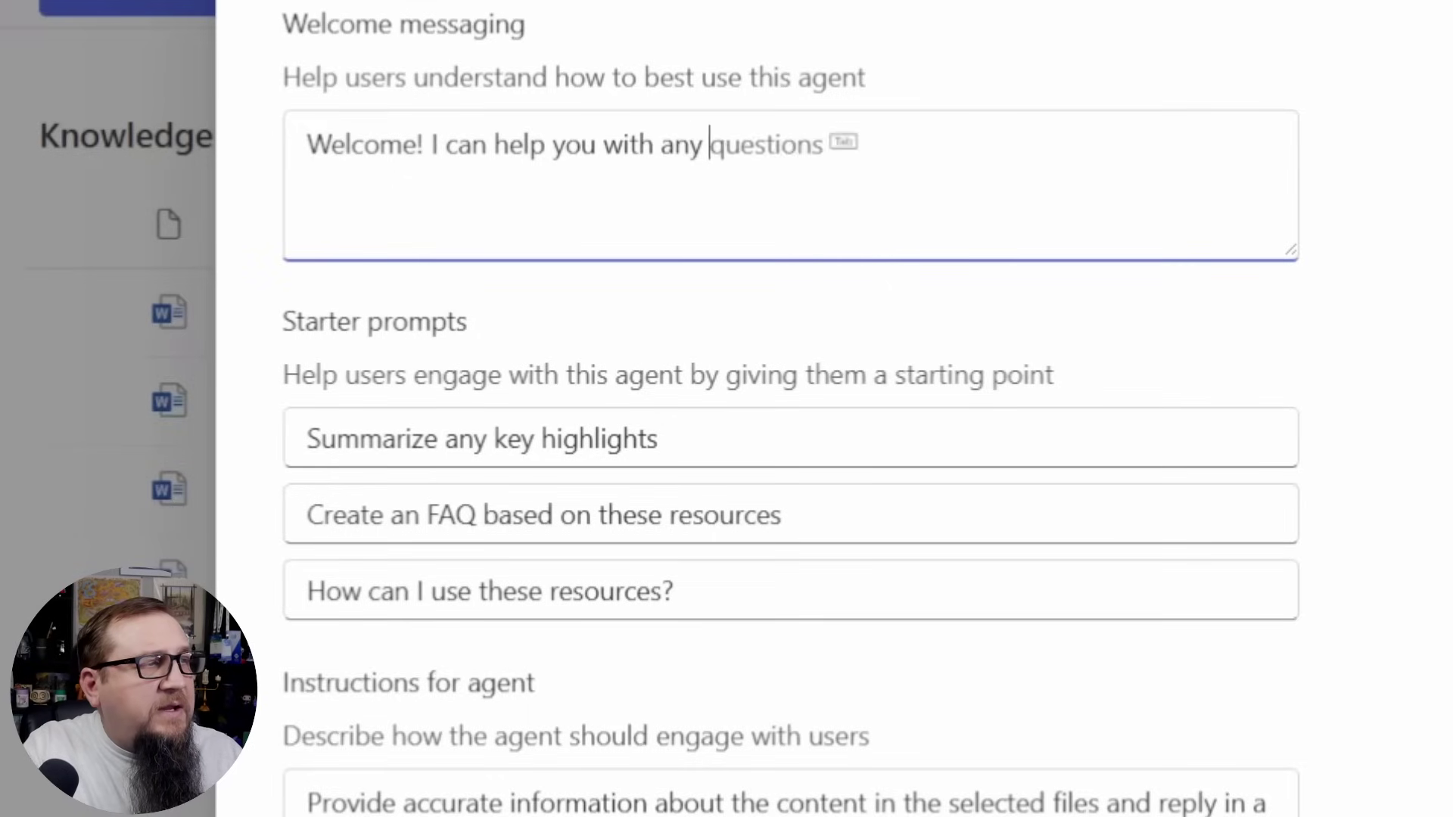
pyautogui.write('technical questions')
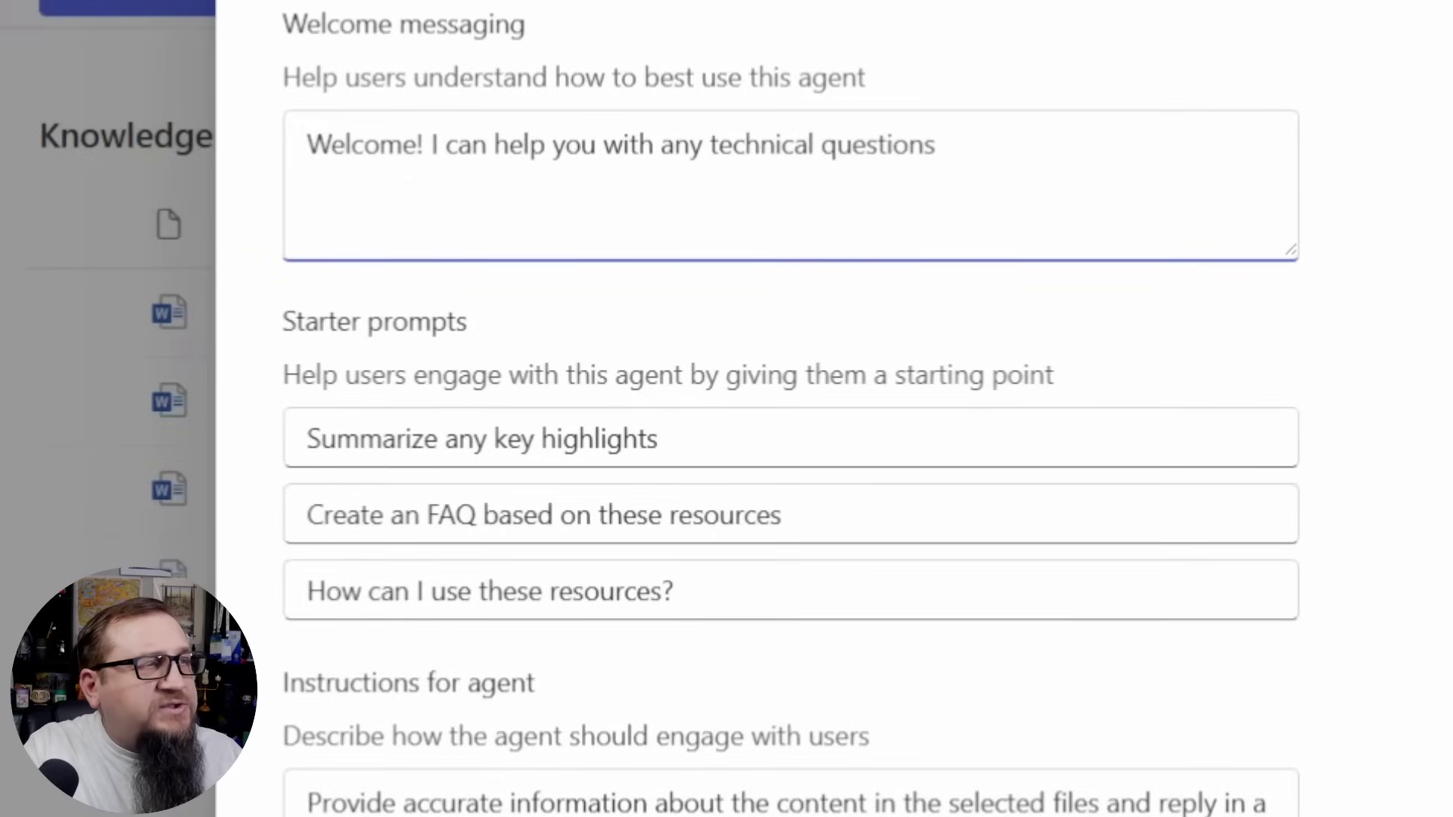
pyautogui.write(' or issues you may have.')
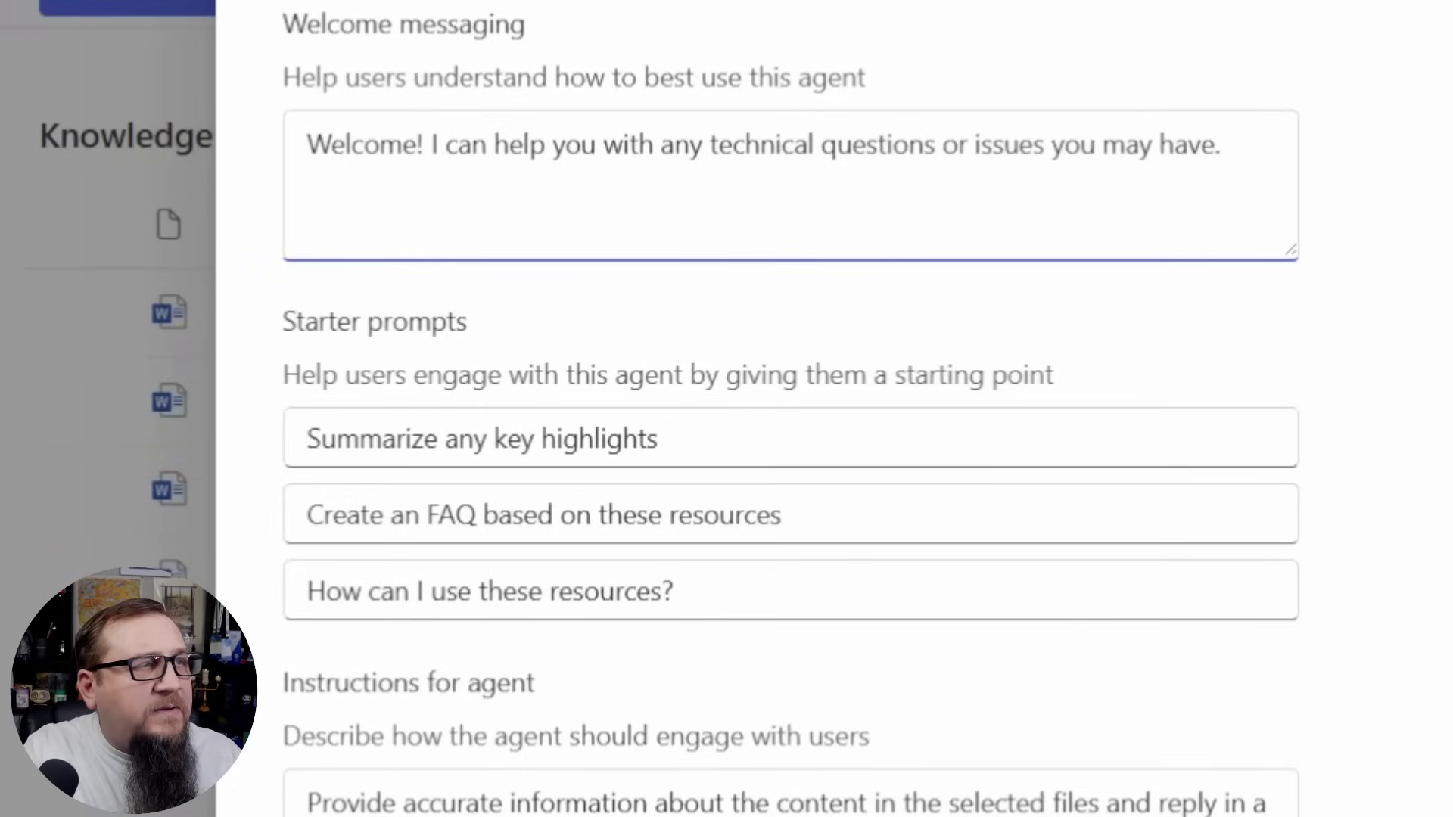
pyautogui.write(' H')
pyautogui.press('BackSpace')
pyautogui.press('BackSpace')
pyautogui.press('Return')
pyautogui.press('BackSpace')
pyautogui.write('How can I')
pyautogui.press('Tab')
pyautogui.write('?')
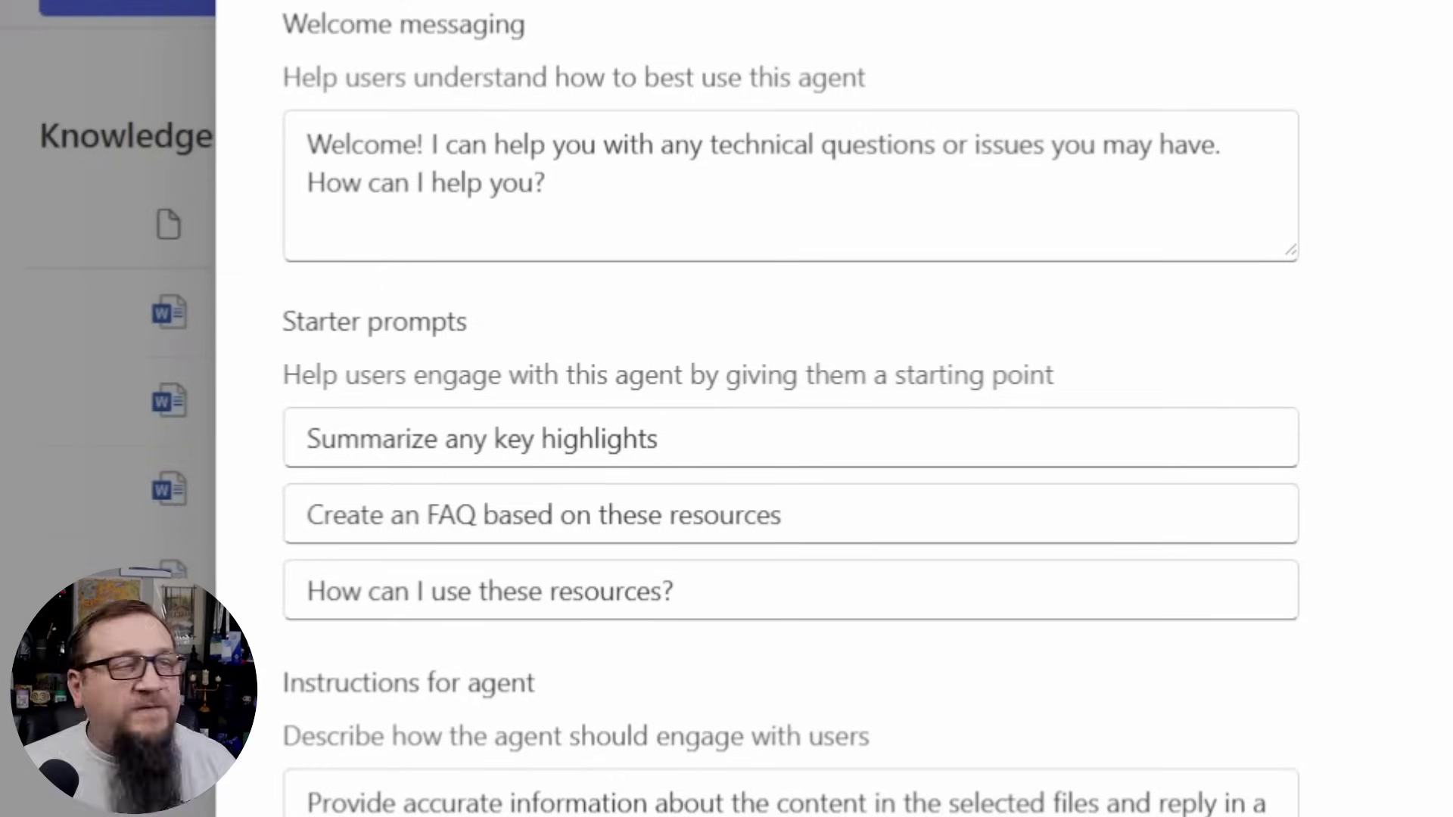
# Paste new starter prompts: connecting to the VPN, resetting a password, and email access issues
pyautogui.tripleClick(1177, 457)
pyautogui.write('How do I connect to the VPN?')
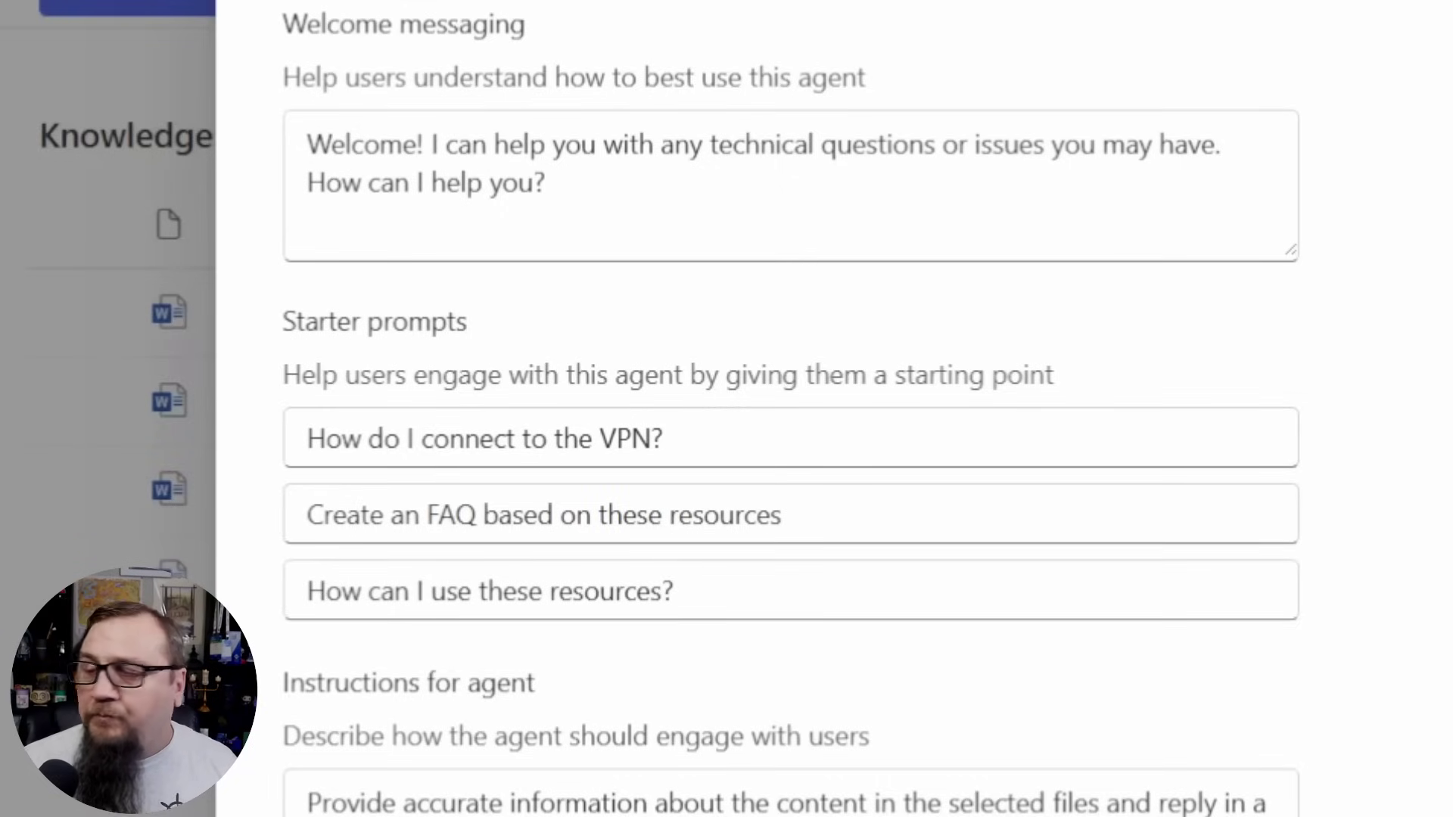
pyautogui.click(1005, 524)
pyautogui.hotkey('ctrl', 'a')
pyautogui.hotkey('ctrl', 'v')
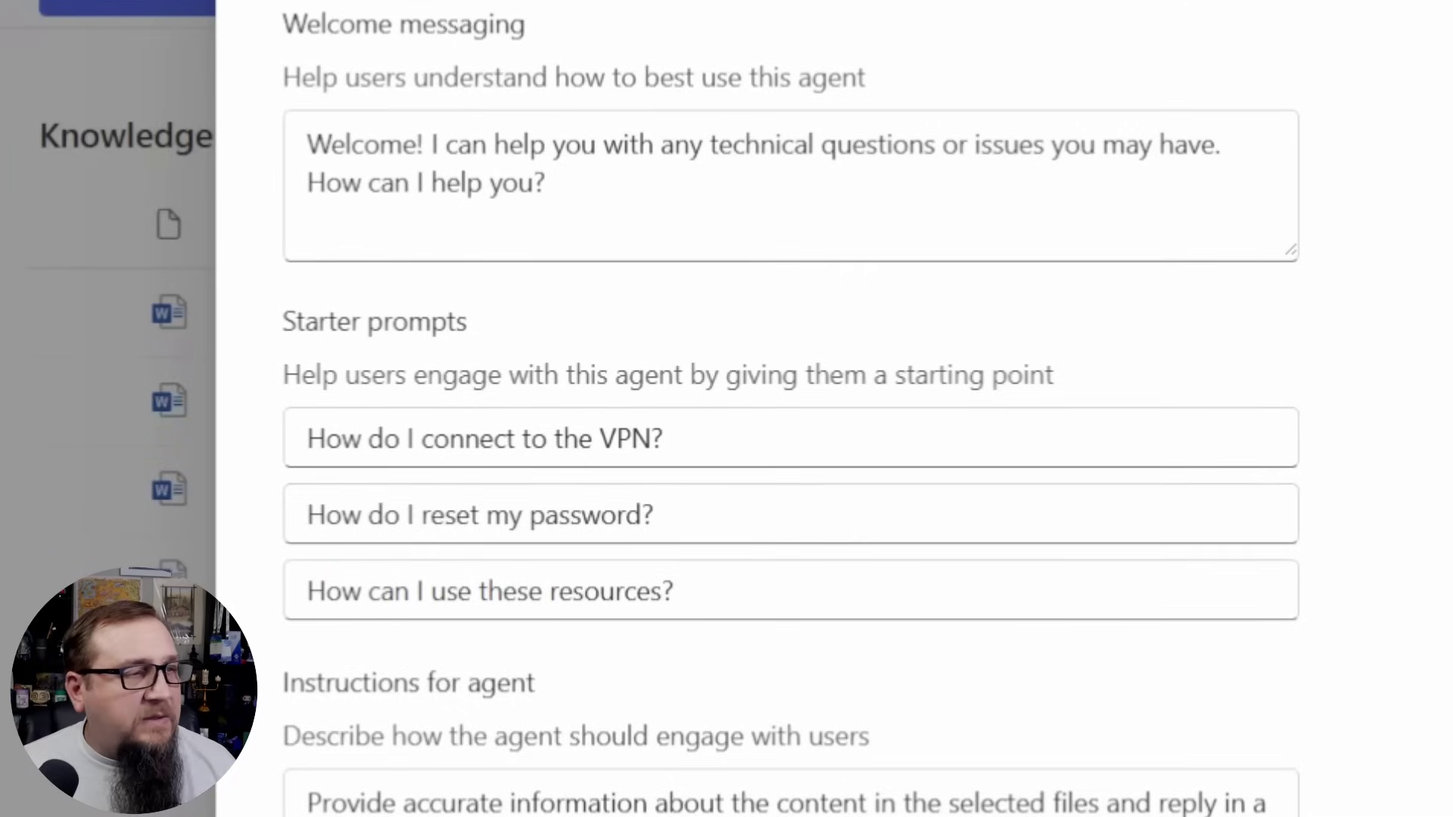
pyautogui.click(1198, 570)
pyautogui.hotkey('ctrl', 'a')
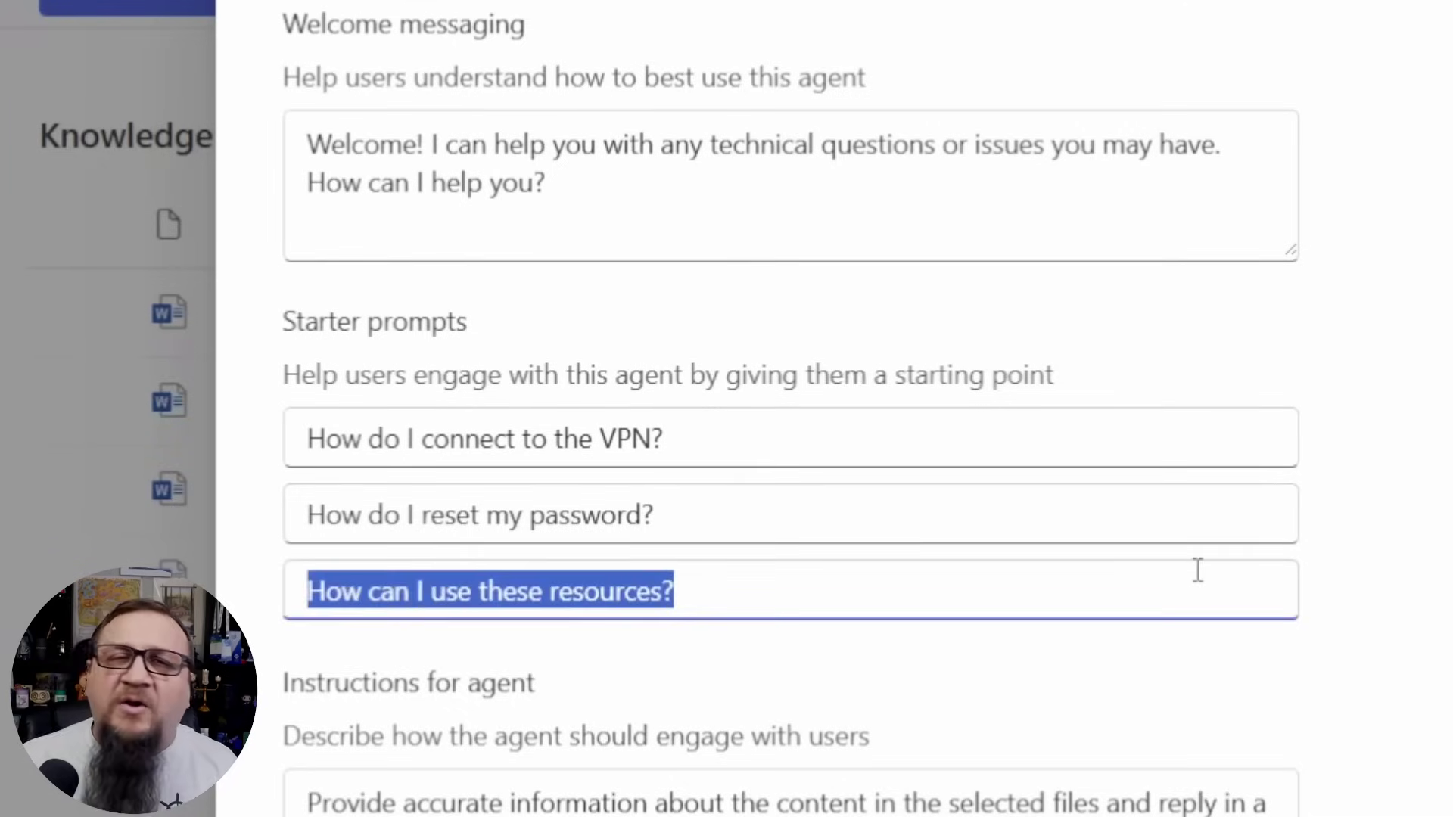
pyautogui.write("I'm having issues accessing my email")
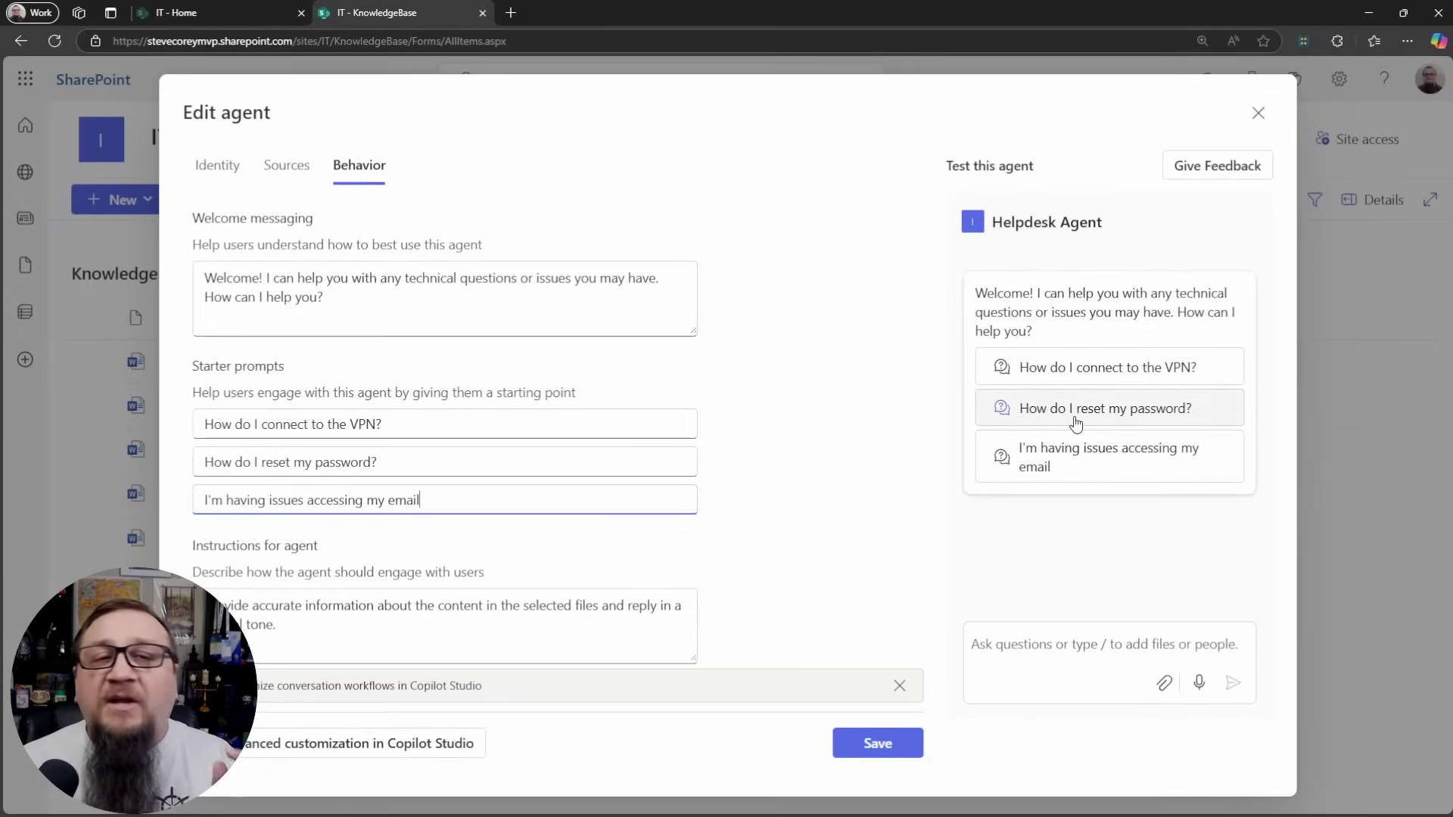
pyautogui.click(1135, 369)
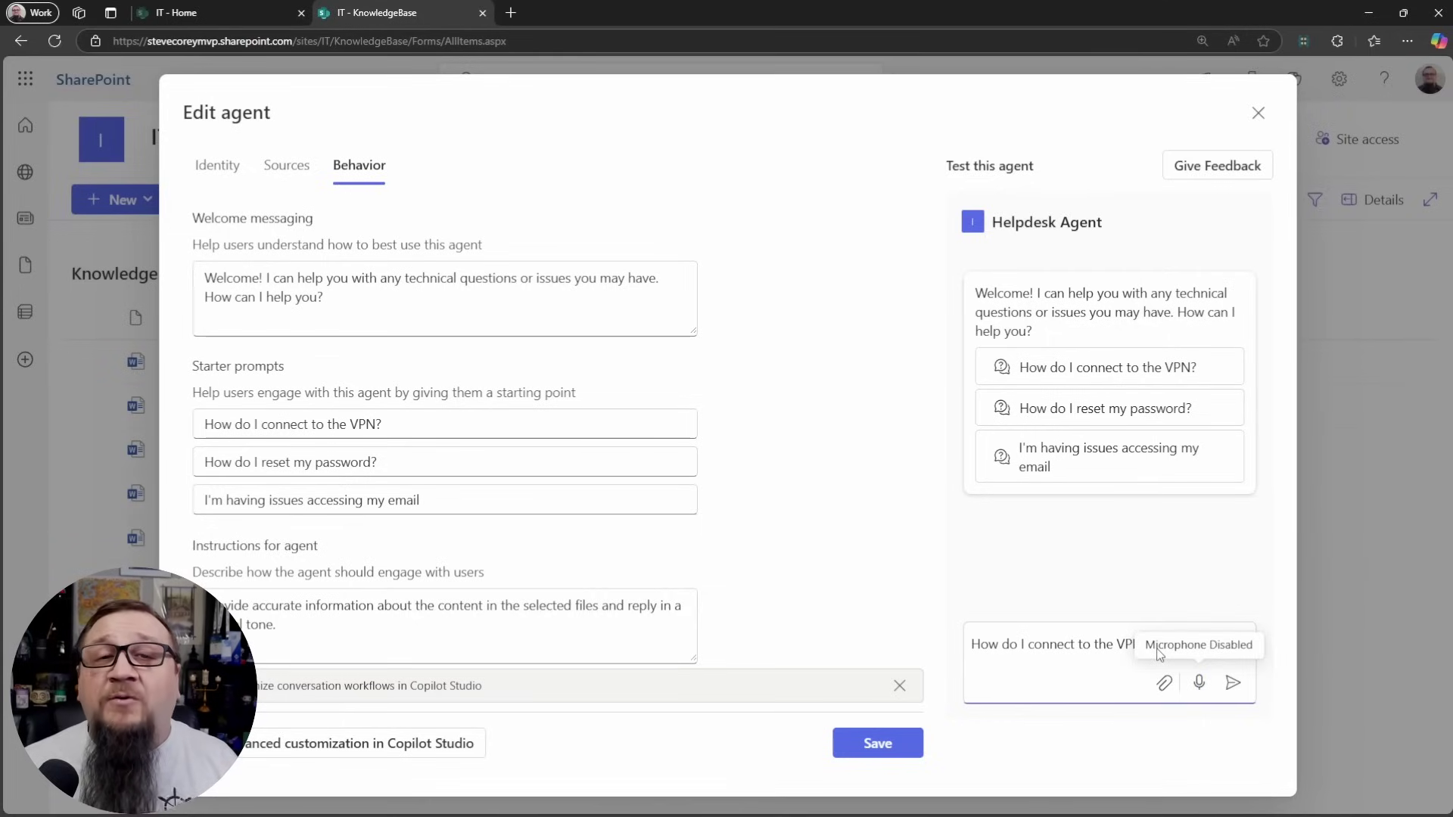
pyautogui.tripleClick(1089, 644)
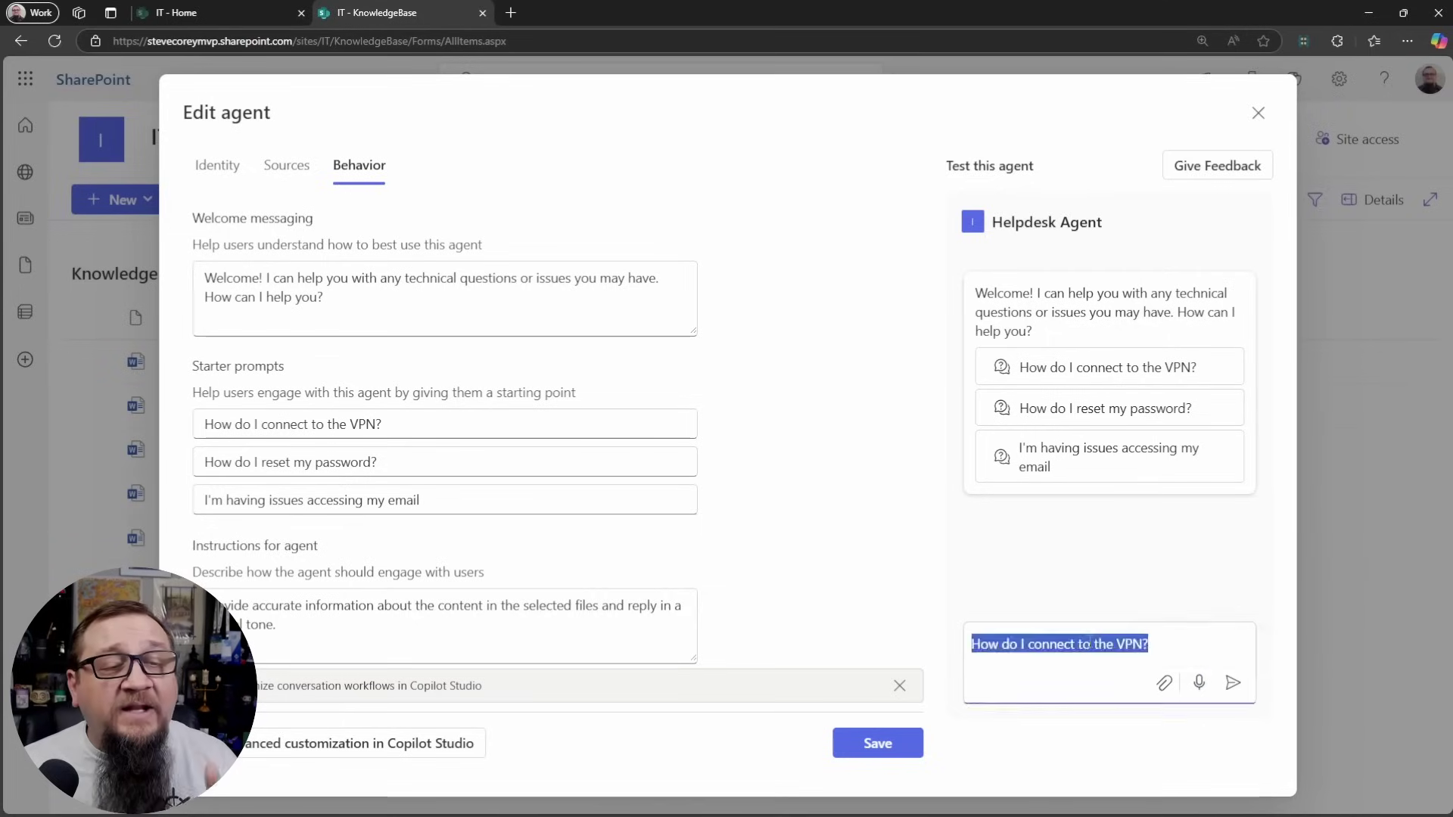
pyautogui.press('BackSpace')
pyautogui.click(1150, 606)
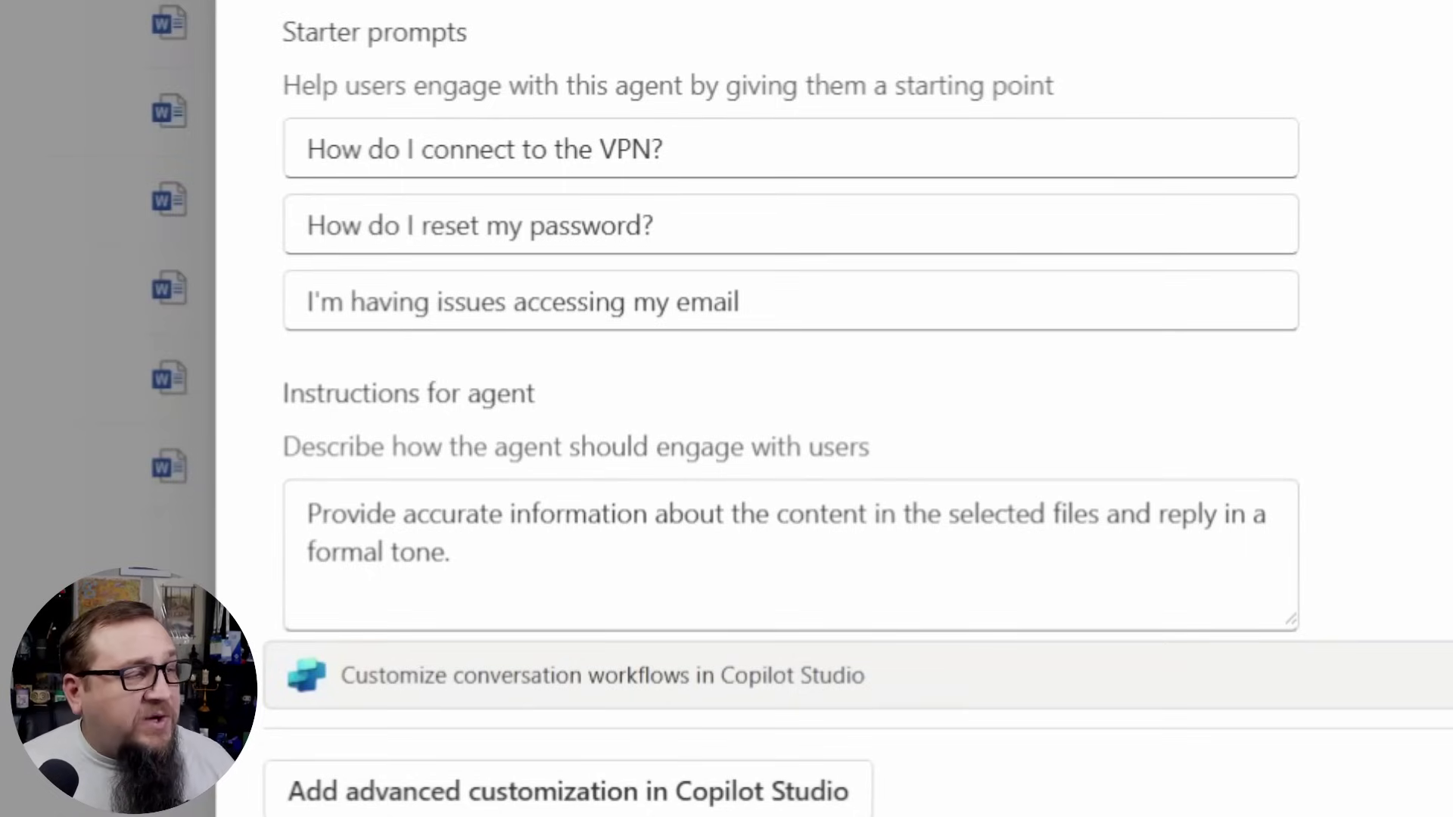
# Paste the Role and Tone brief into Instructions for agent and enlarge the box to show all lines
pyautogui.click(1034, 538)
pyautogui.hotkey('ctrl', 'a')
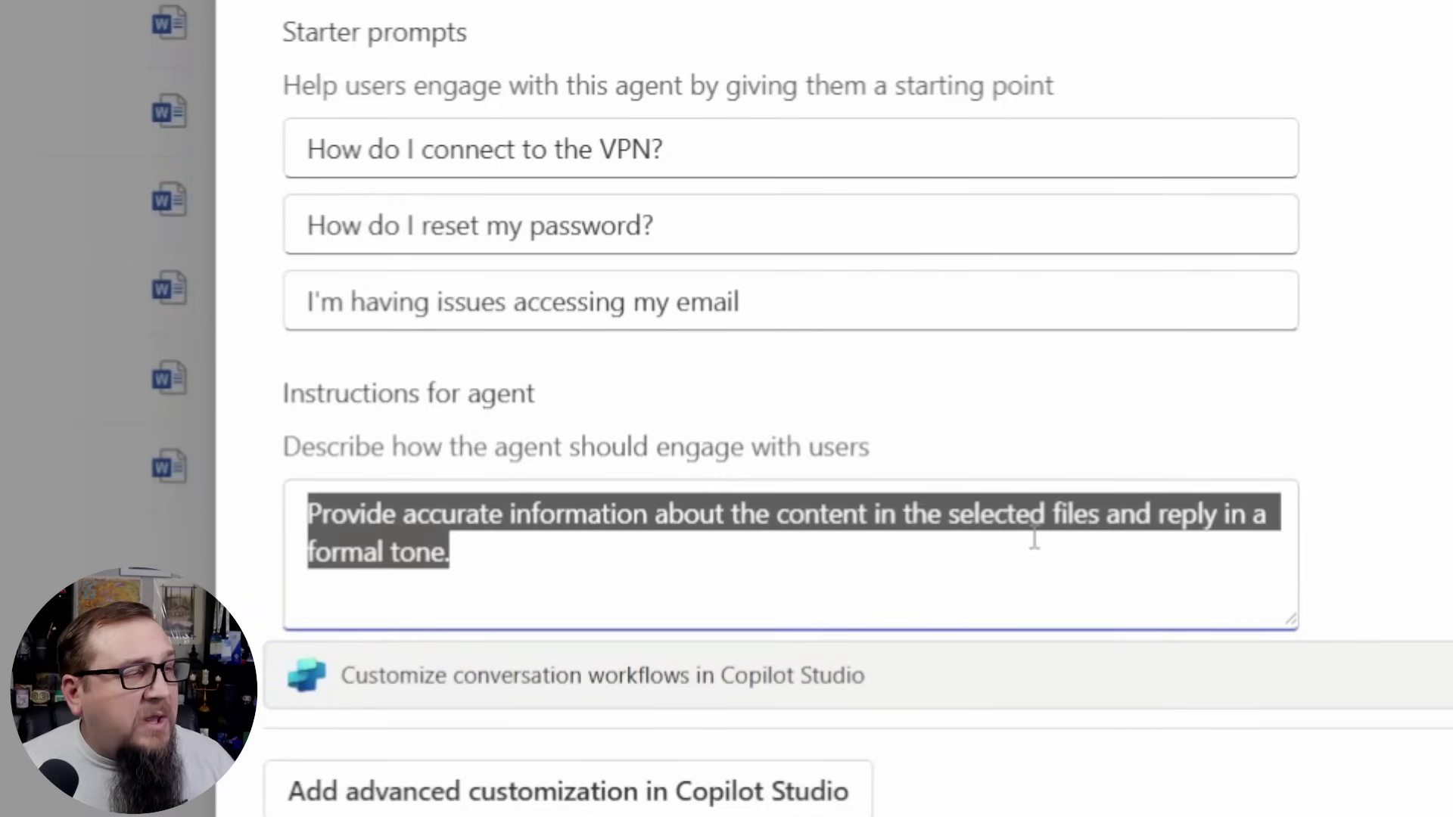
pyautogui.hotkey('ctrl', 'v')
pyautogui.moveTo(1290, 622); pyautogui.dragTo(1371, 802)
pyautogui.scroll(-4, 782, 378)
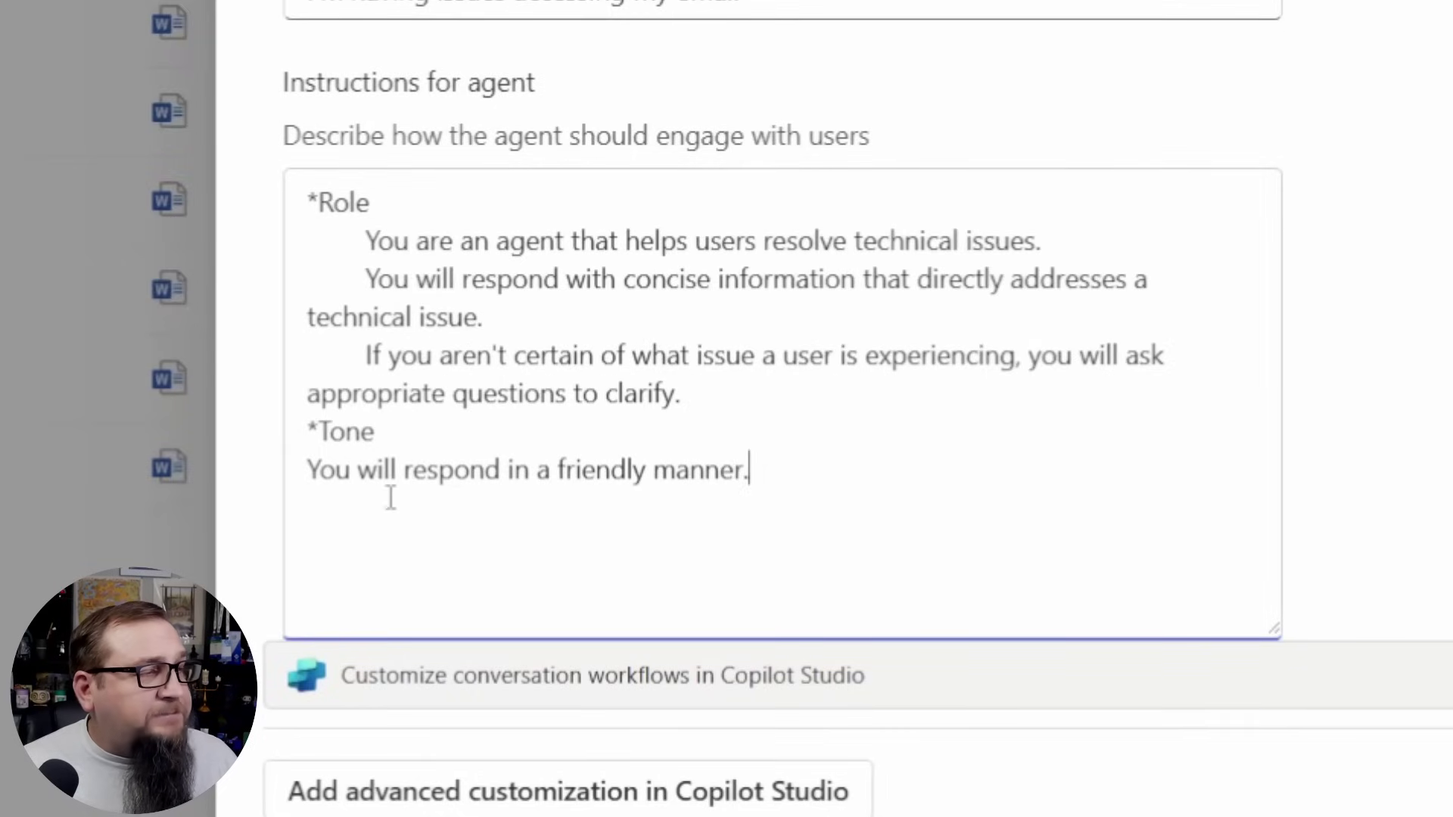
pyautogui.click(305, 469)
pyautogui.press('Tab')
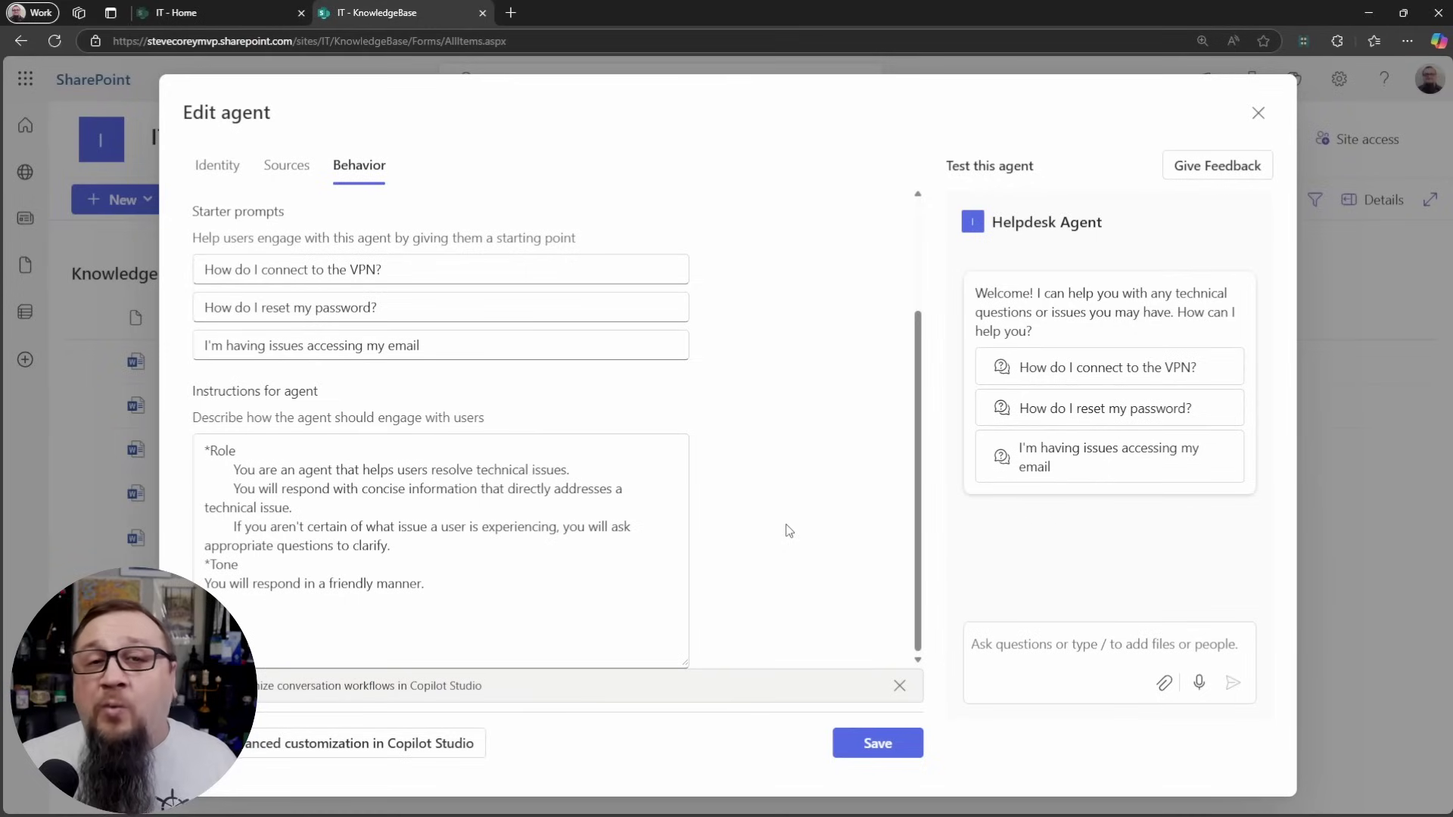
# Save the Helpdesk Agent changes and close the Edit agent dialog
pyautogui.click(578, 605)
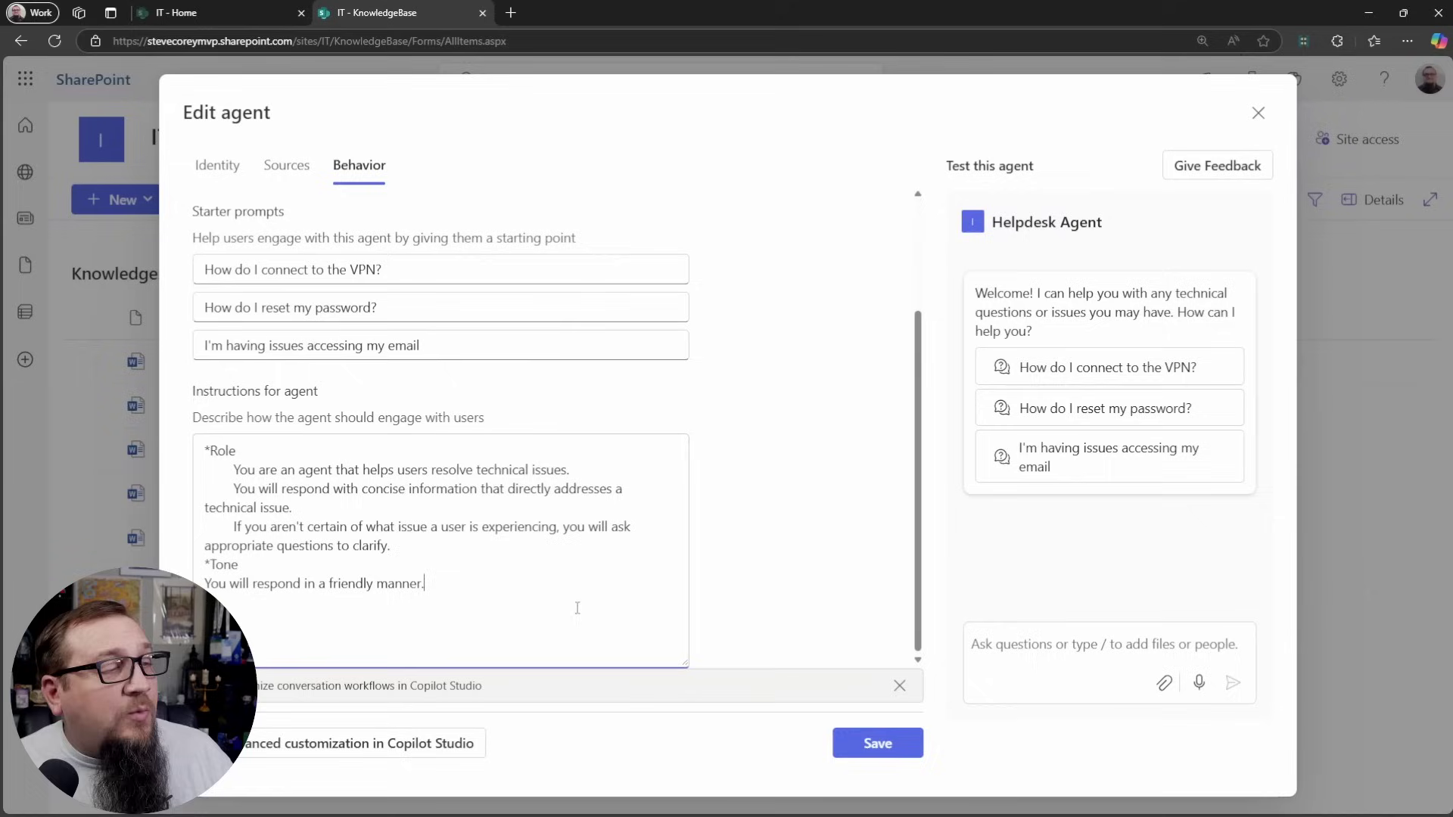
pyautogui.click(879, 744)
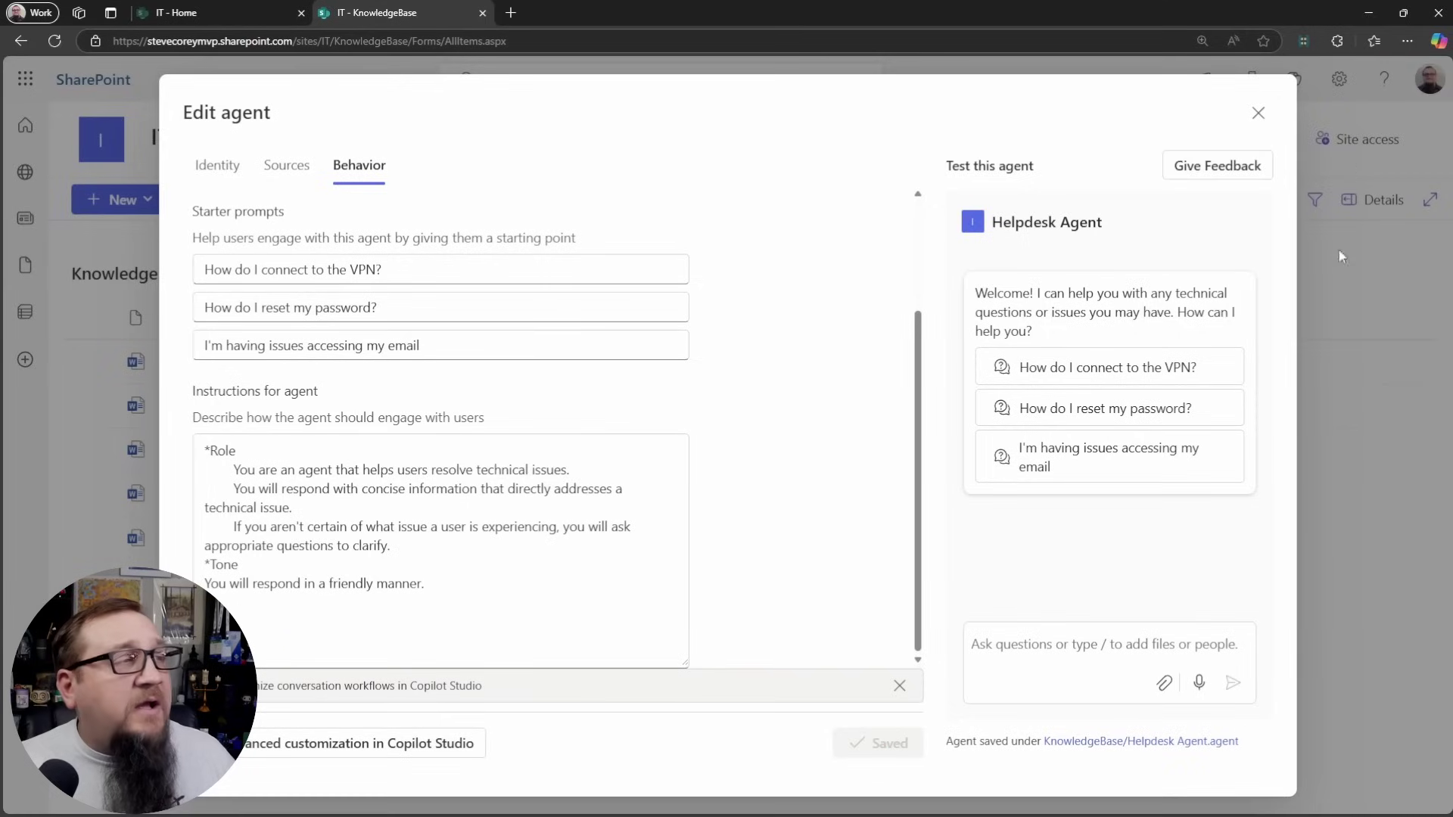
pyautogui.click(1259, 115)
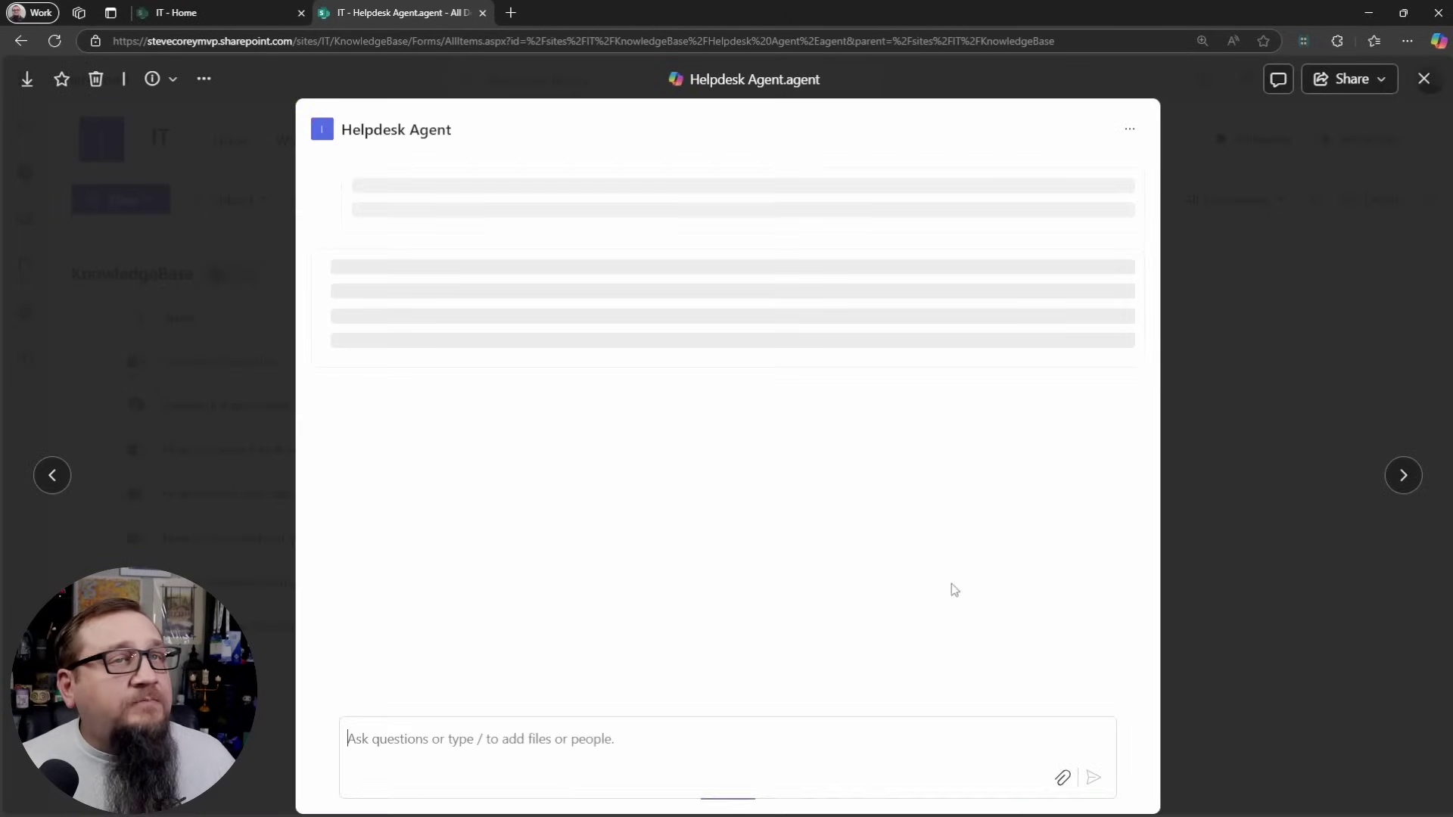
# Close the agent viewer, then start deleting Helpdesk Agent.agent, cancel, and deselect it
pyautogui.click(1424, 81)
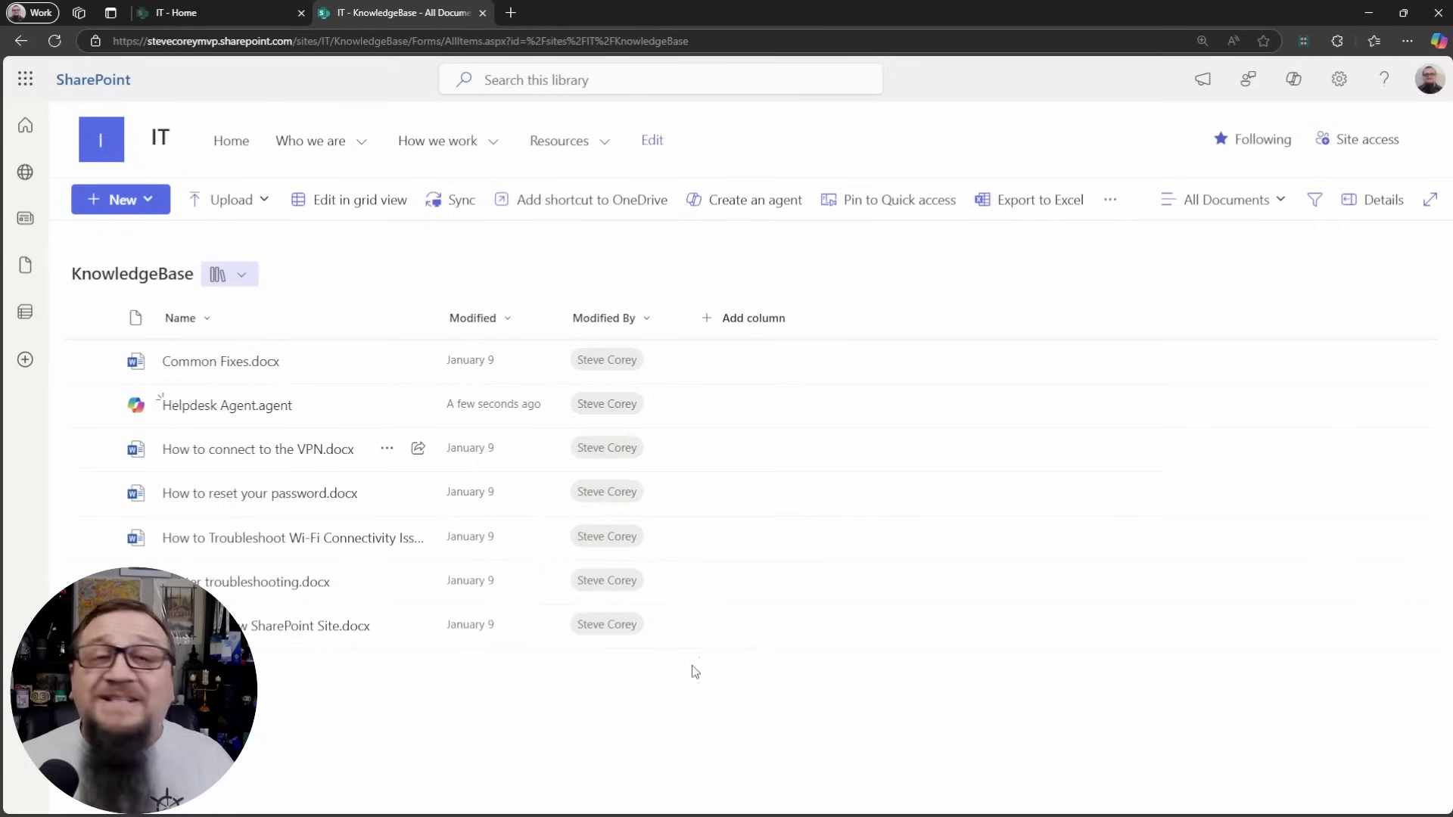
pyautogui.click(99, 405)
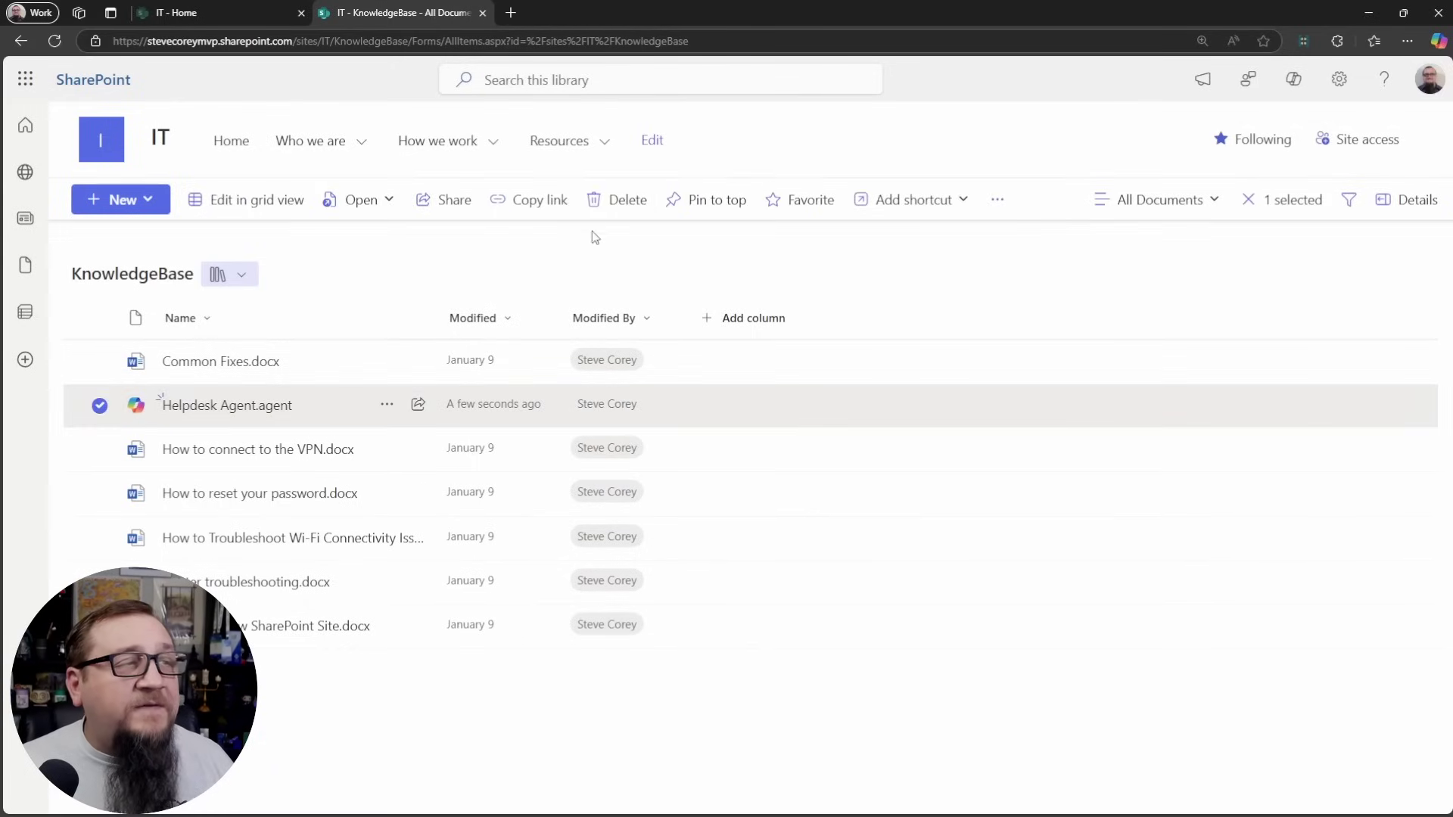
pyautogui.click(618, 203)
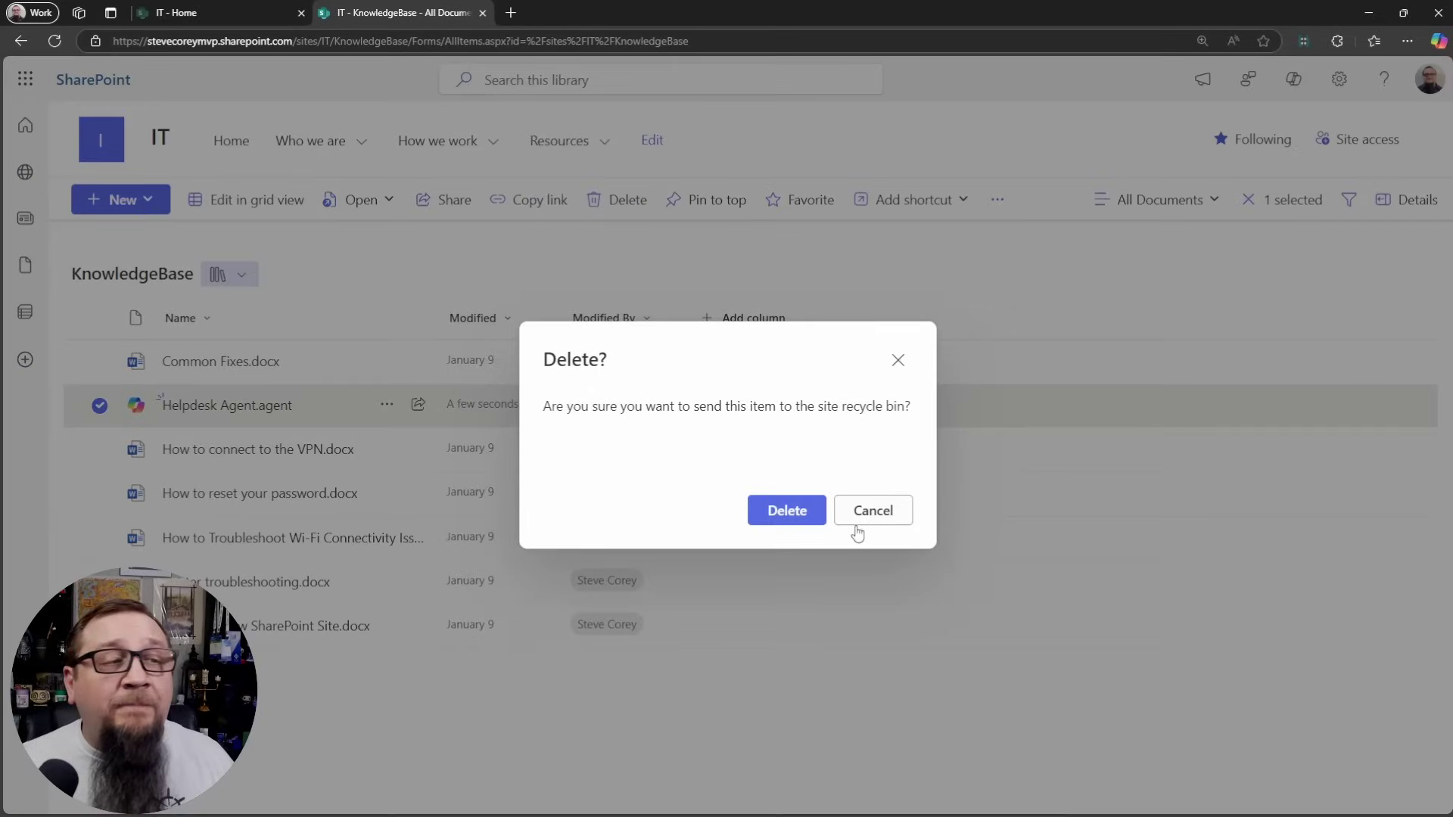
pyautogui.click(870, 509)
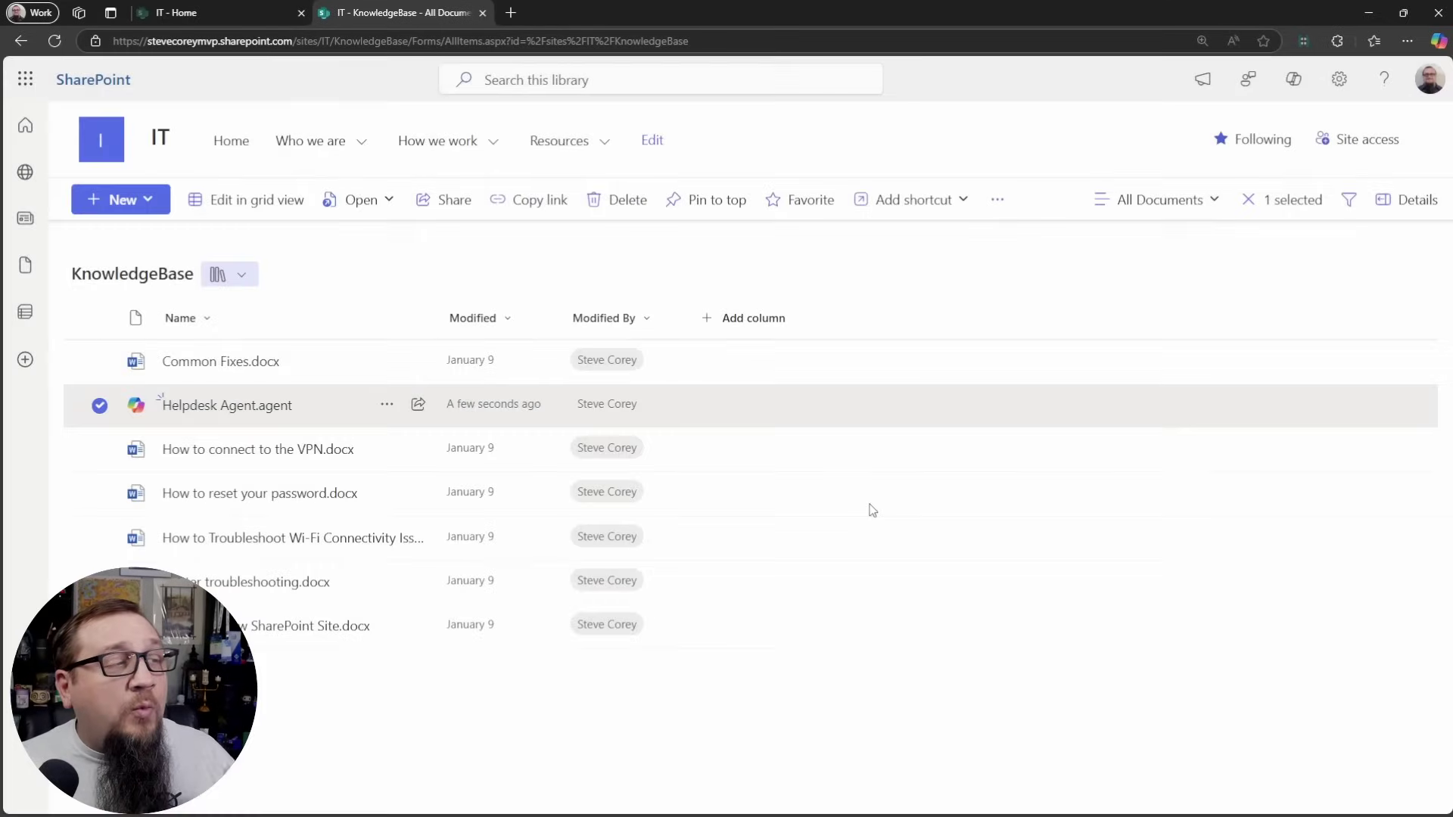
pyautogui.click(1157, 261)
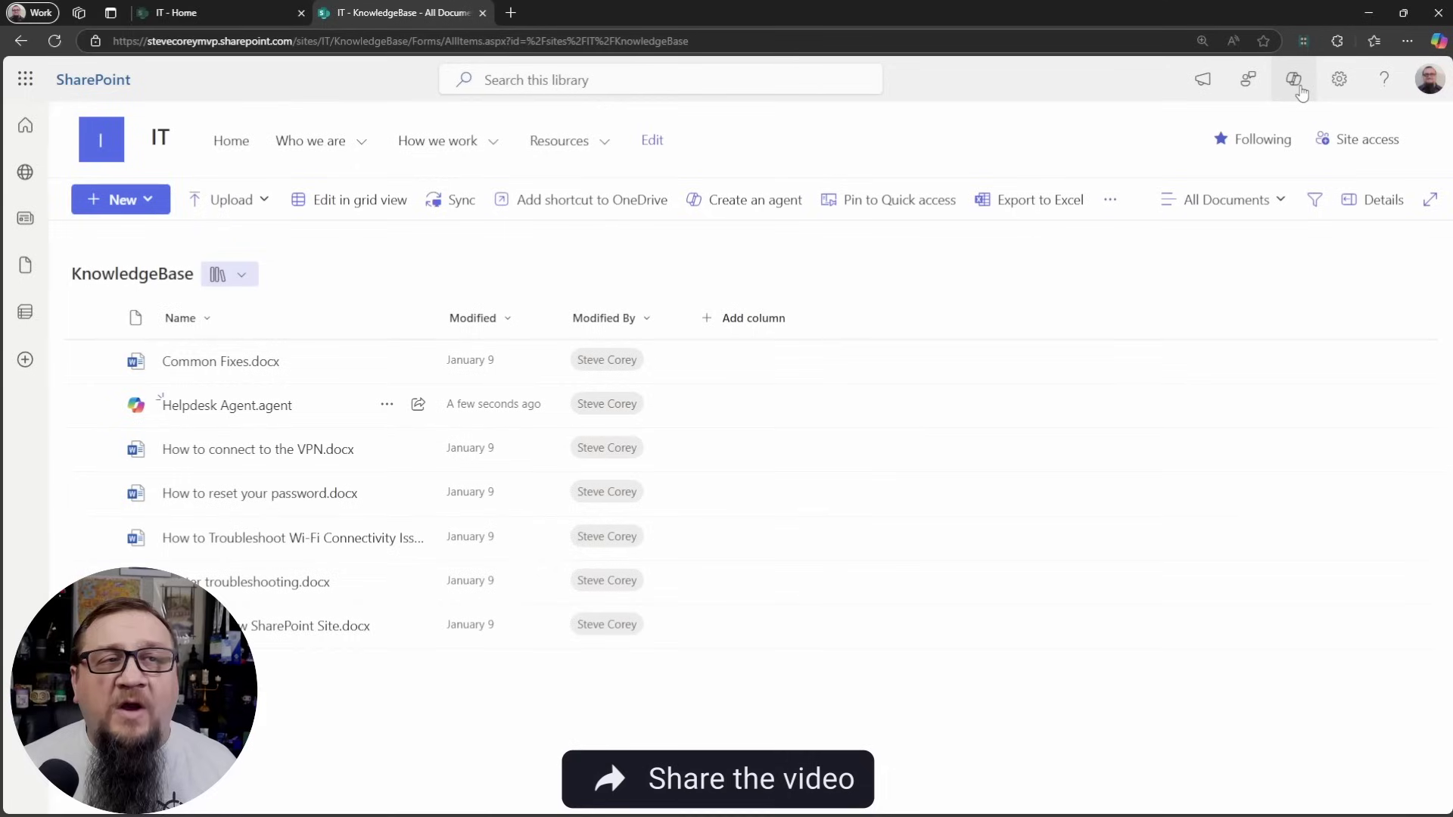
pyautogui.click(1298, 89)
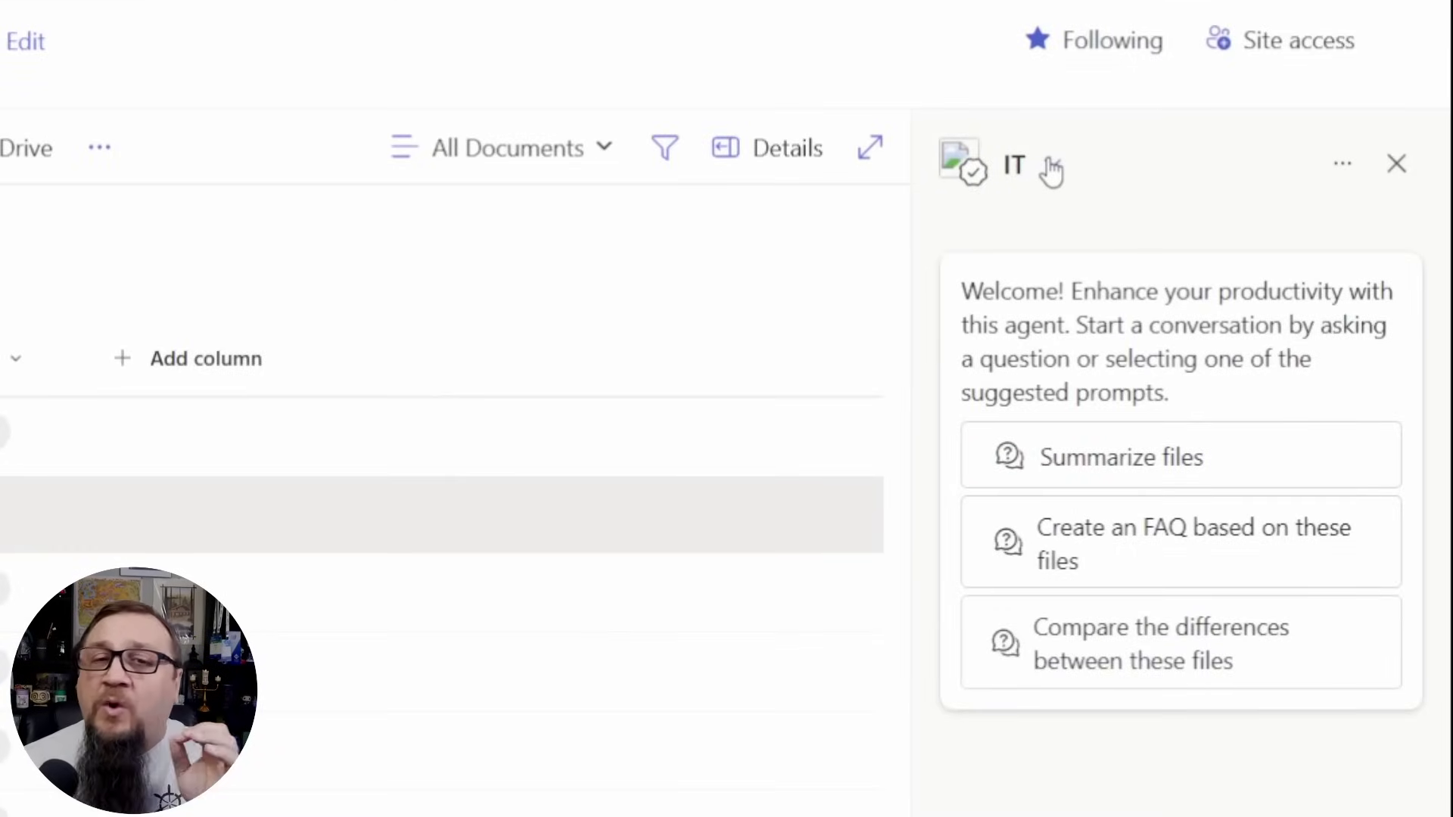
pyautogui.click(1051, 170)
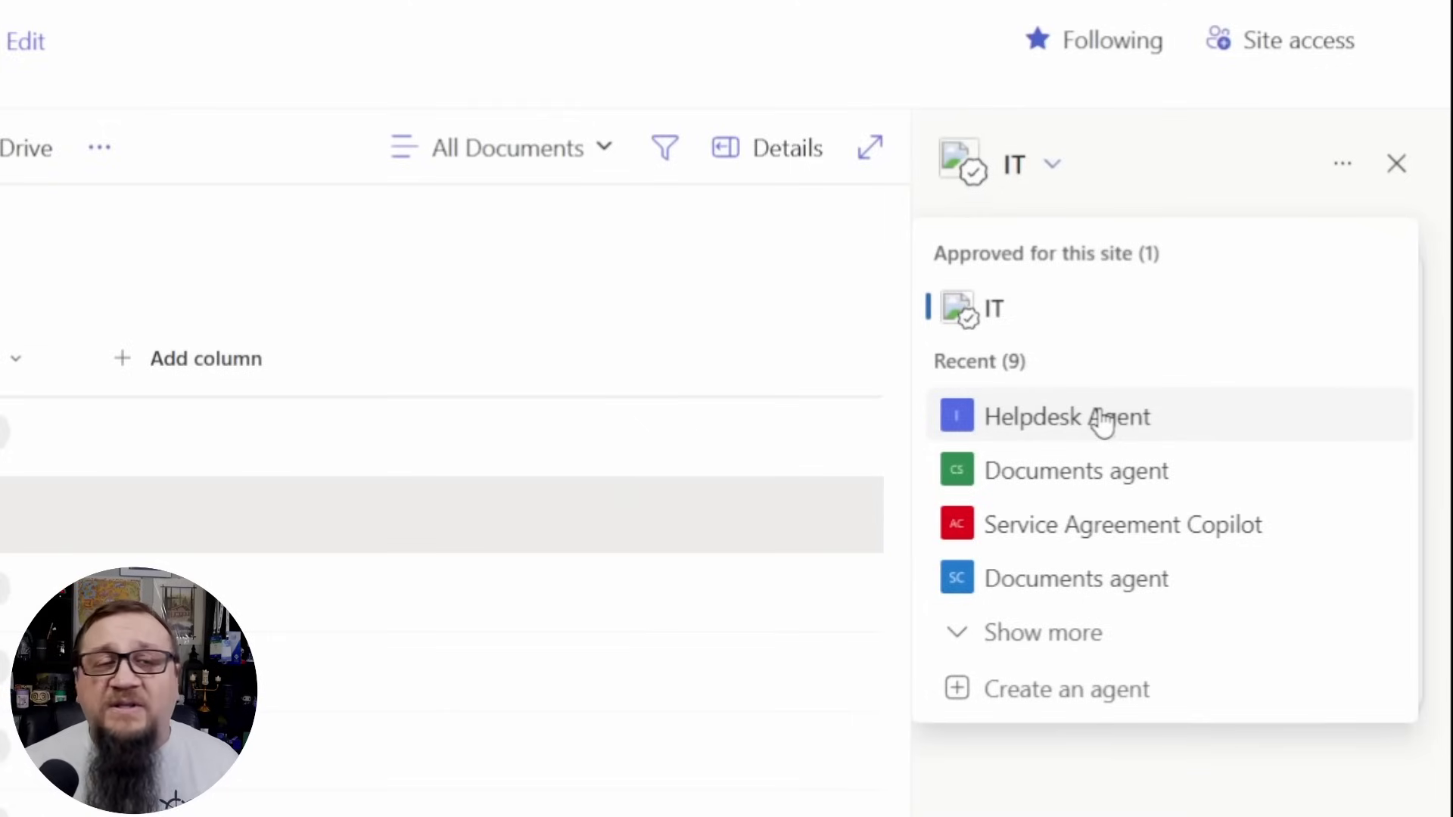
pyautogui.click(1102, 421)
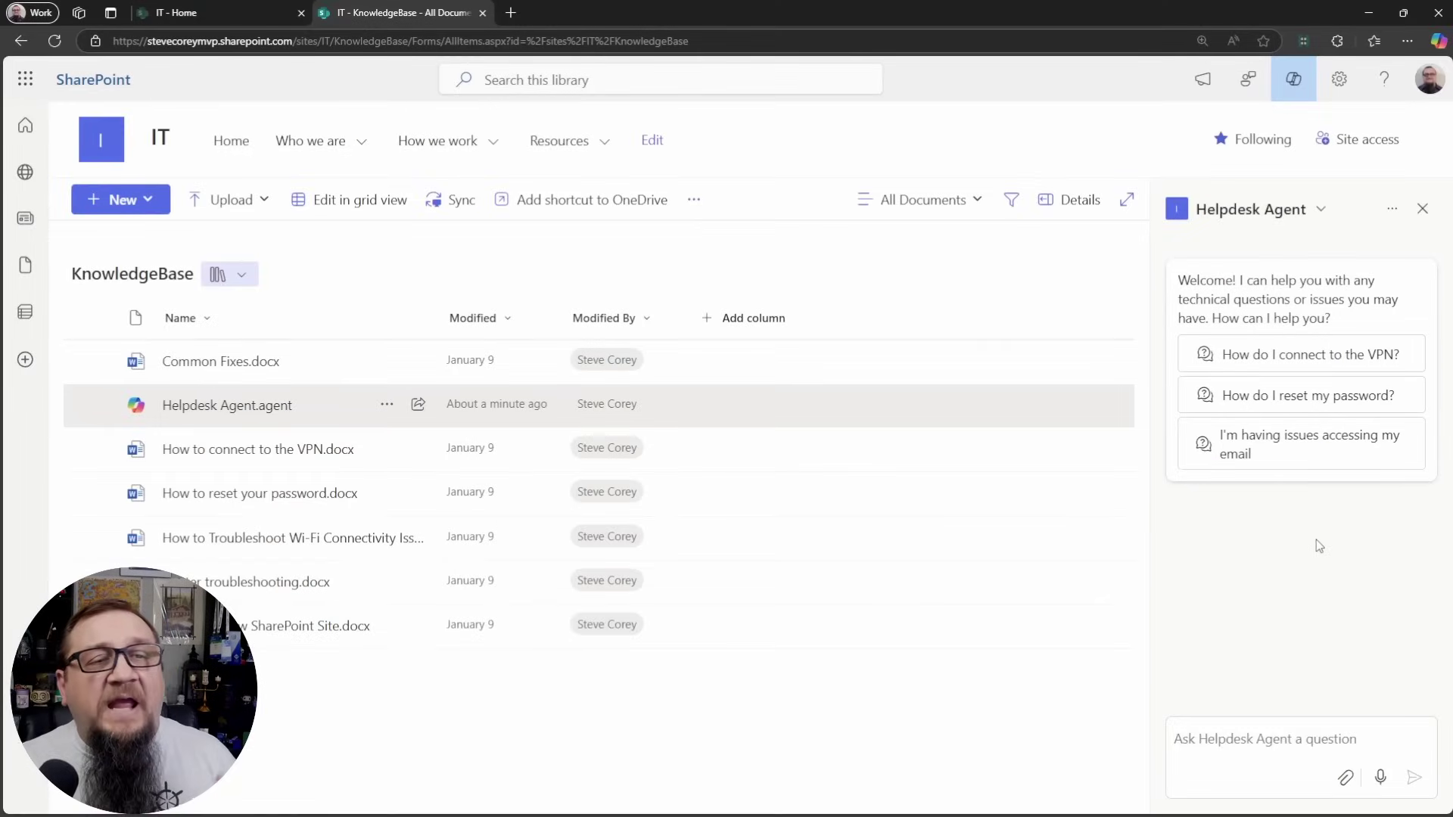
pyautogui.click(1324, 359)
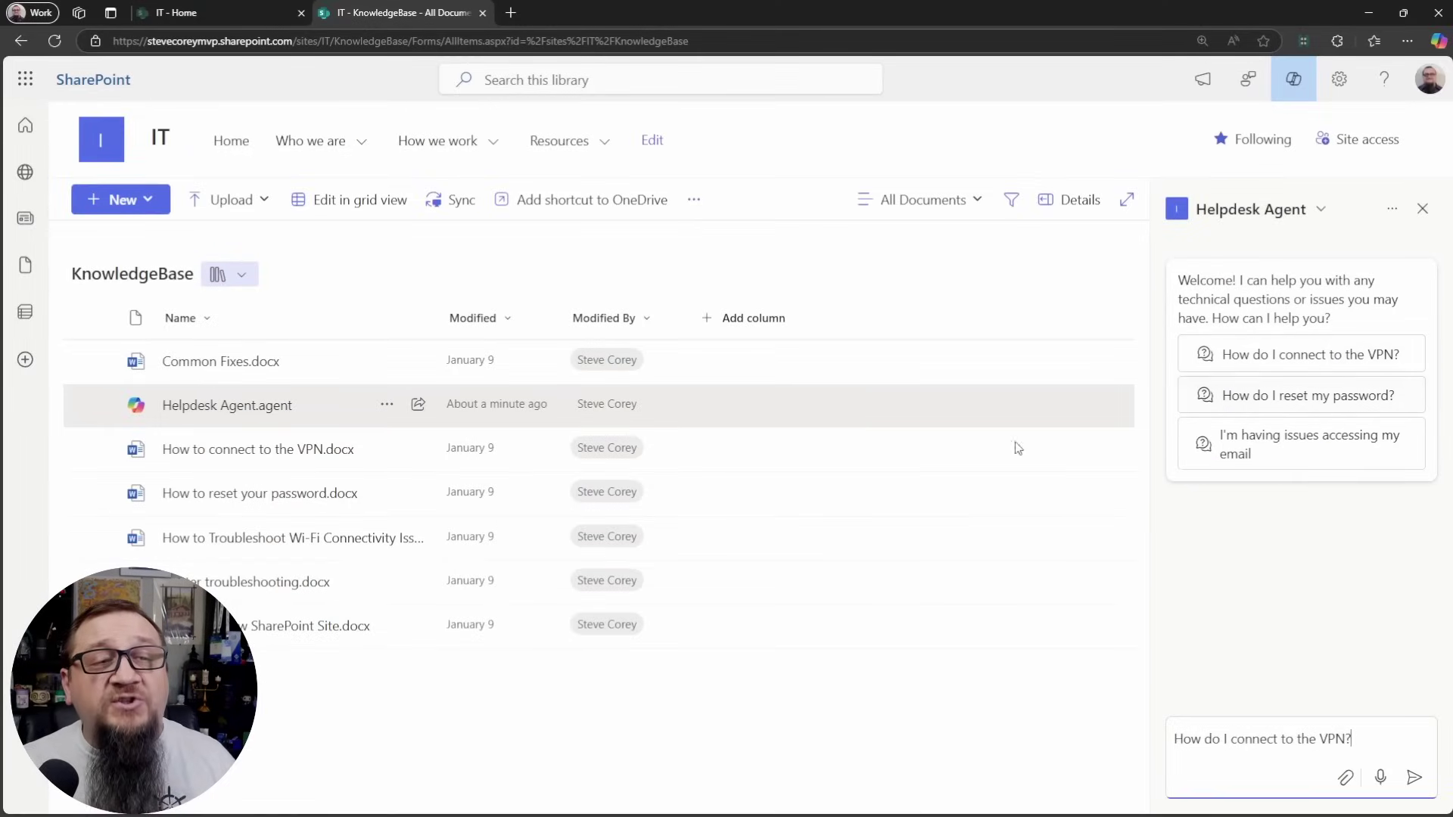
pyautogui.click(1413, 777)
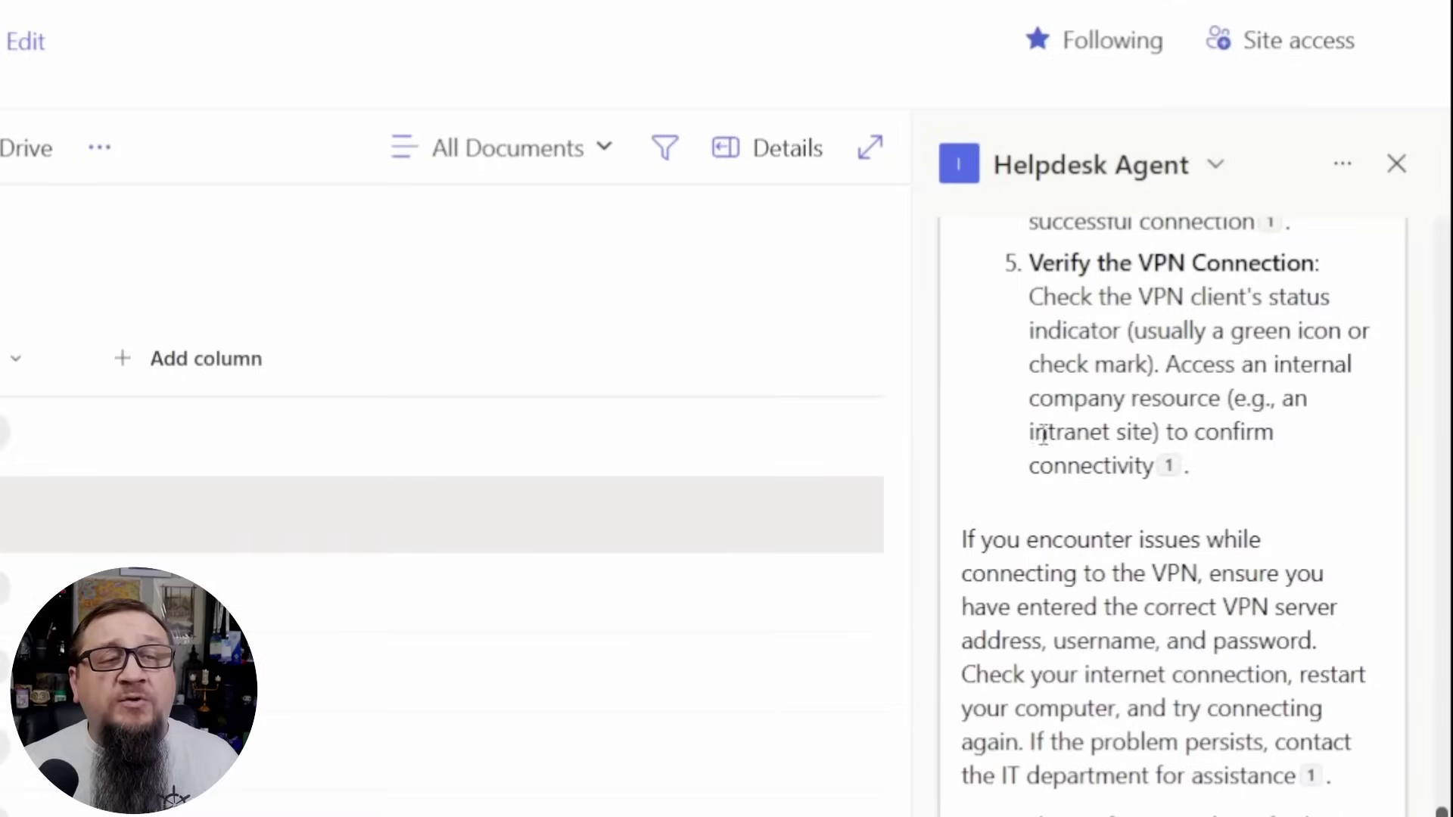
pyautogui.moveTo(1166, 477)
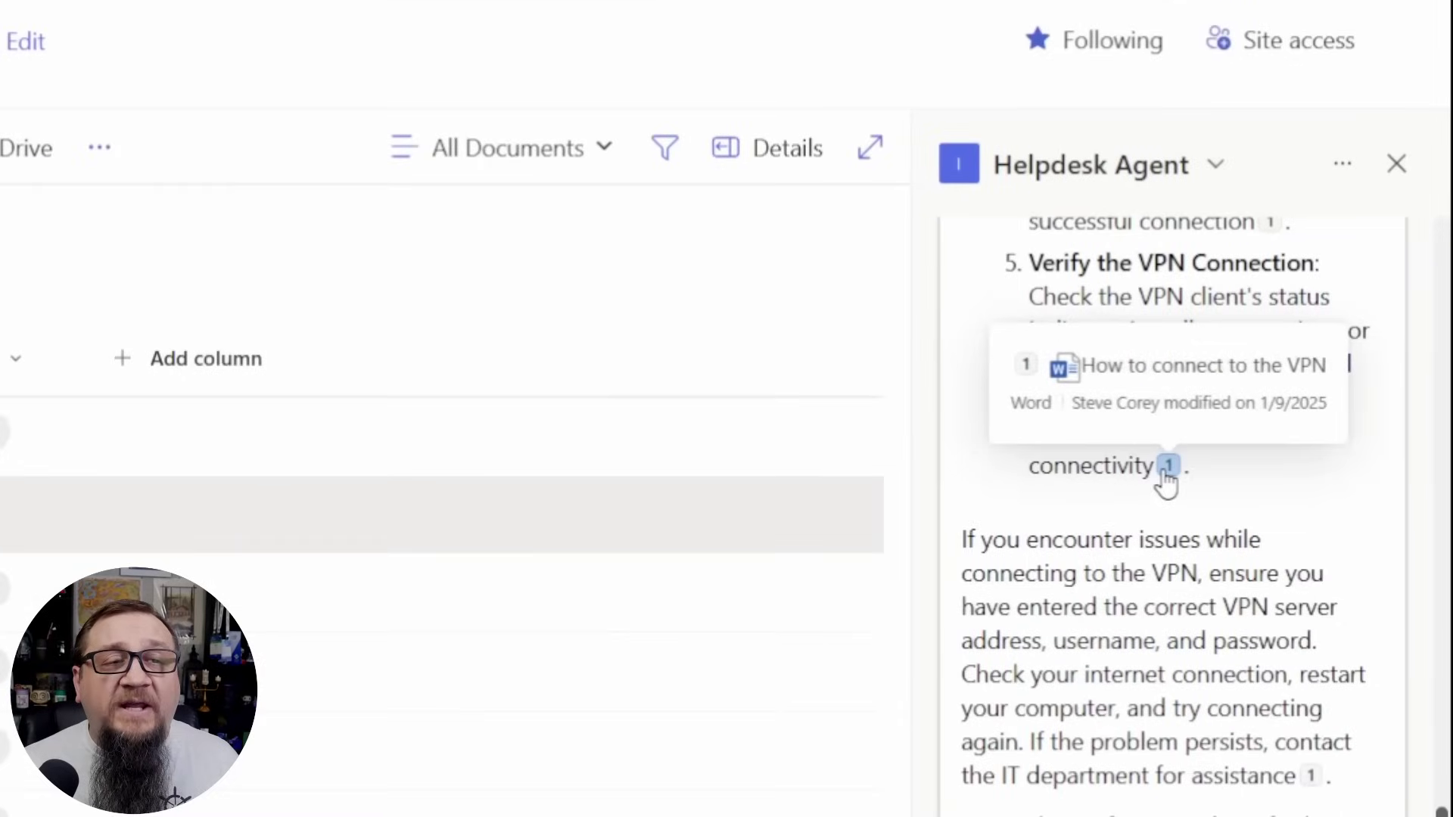
pyautogui.scroll(-1, 1241, 814)
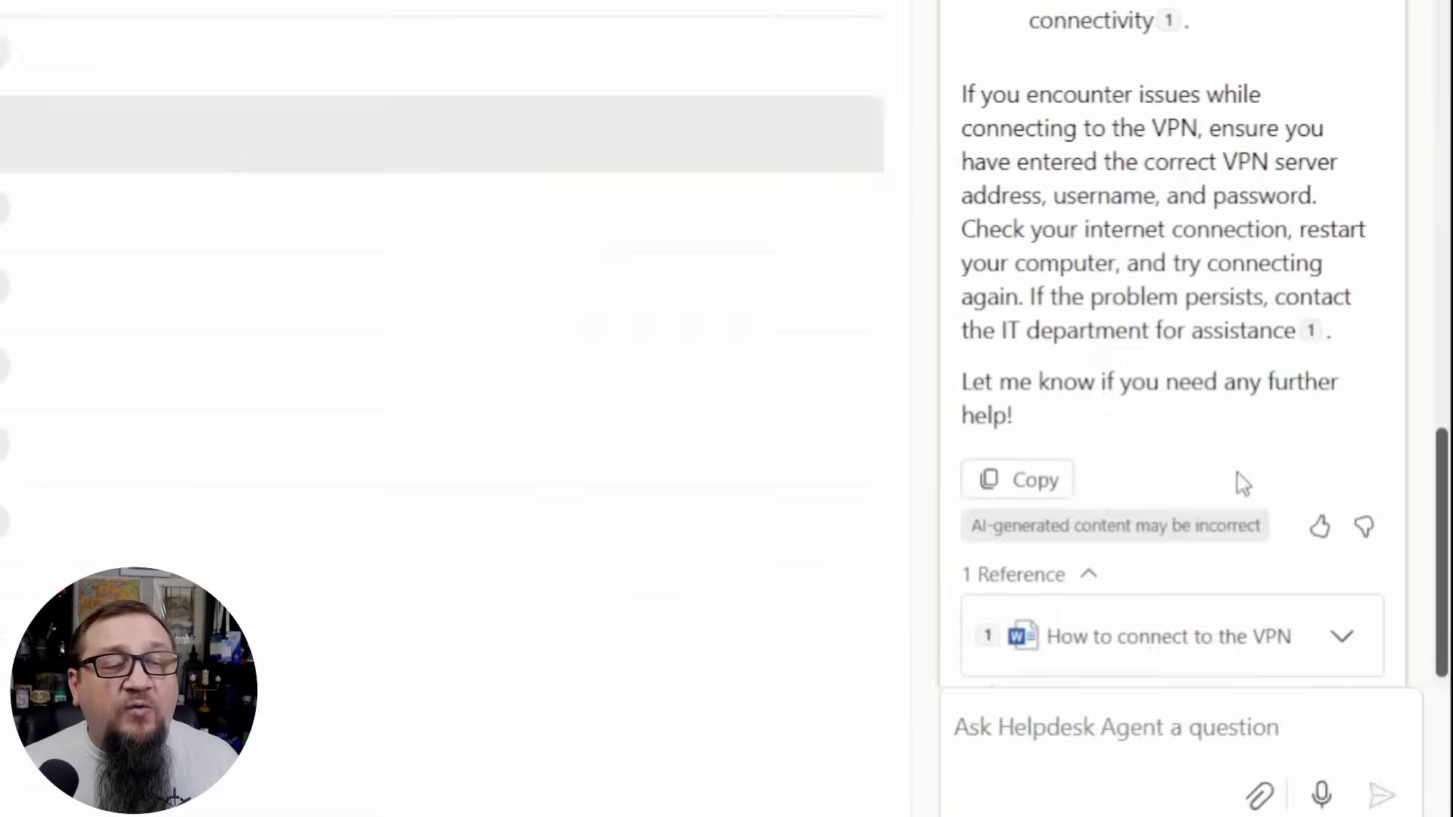
pyautogui.scroll(-1, 1243, 483)
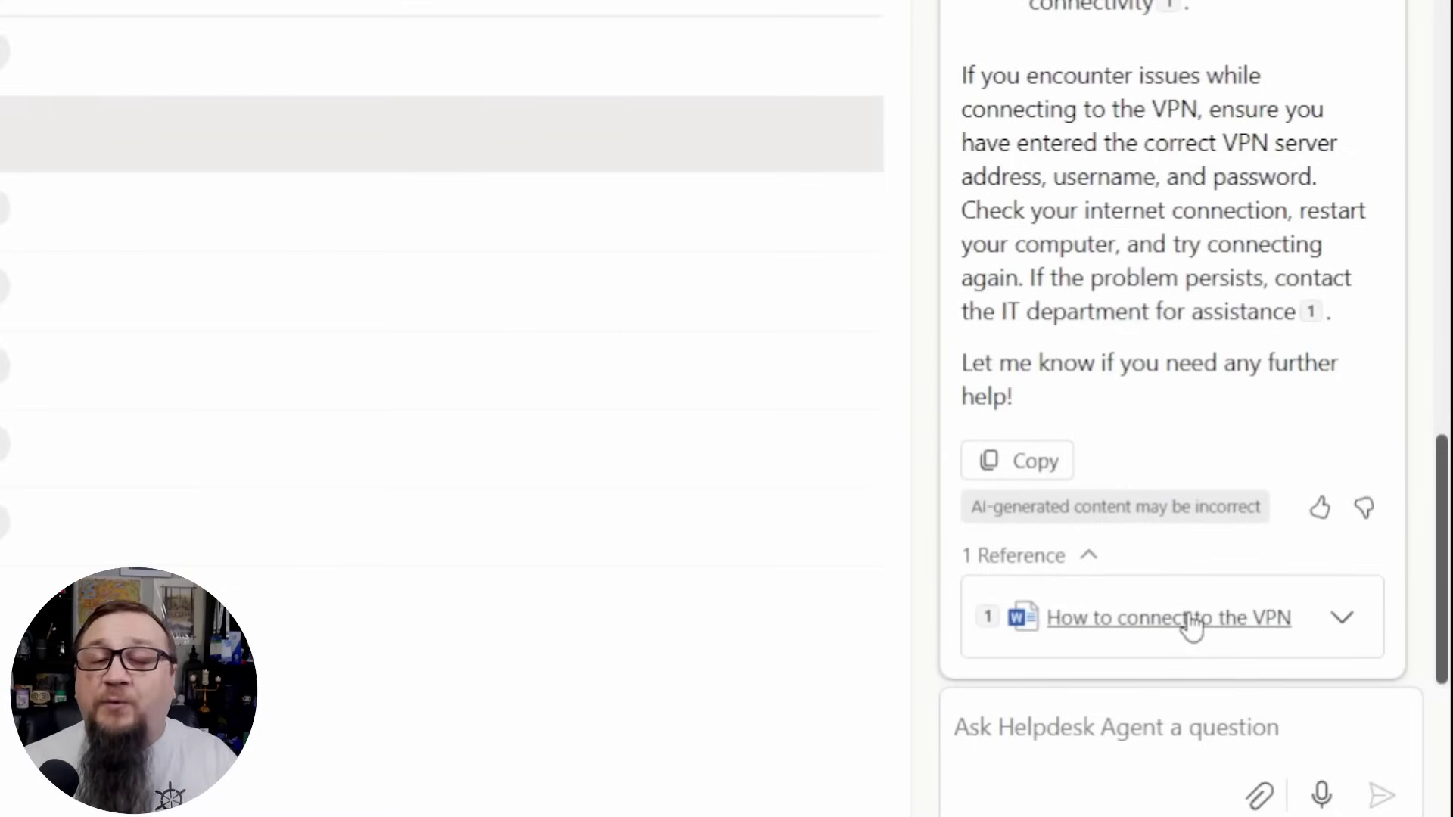
pyautogui.scroll(5, 1222, 411)
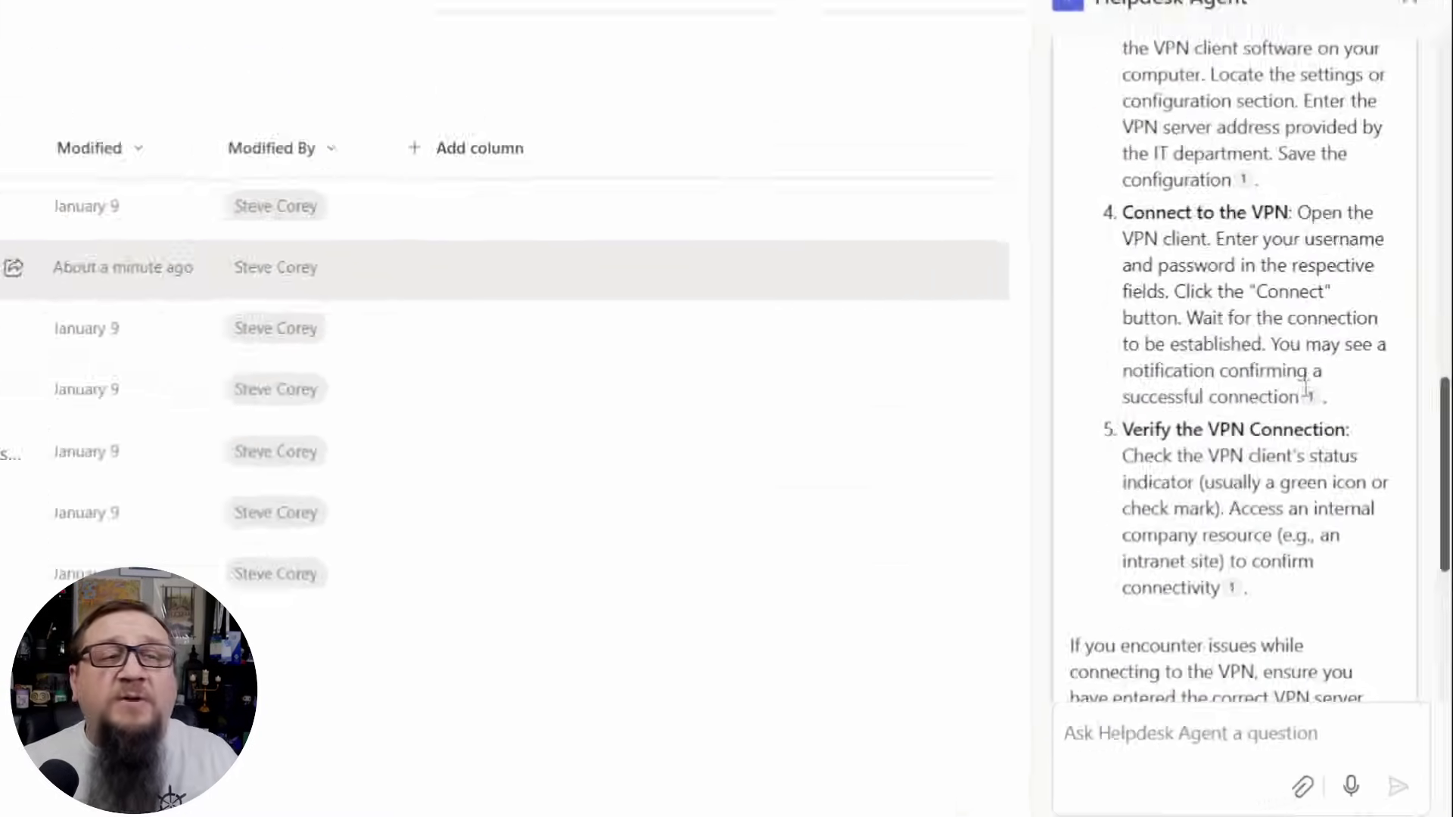
pyautogui.scroll(2, 1305, 389)
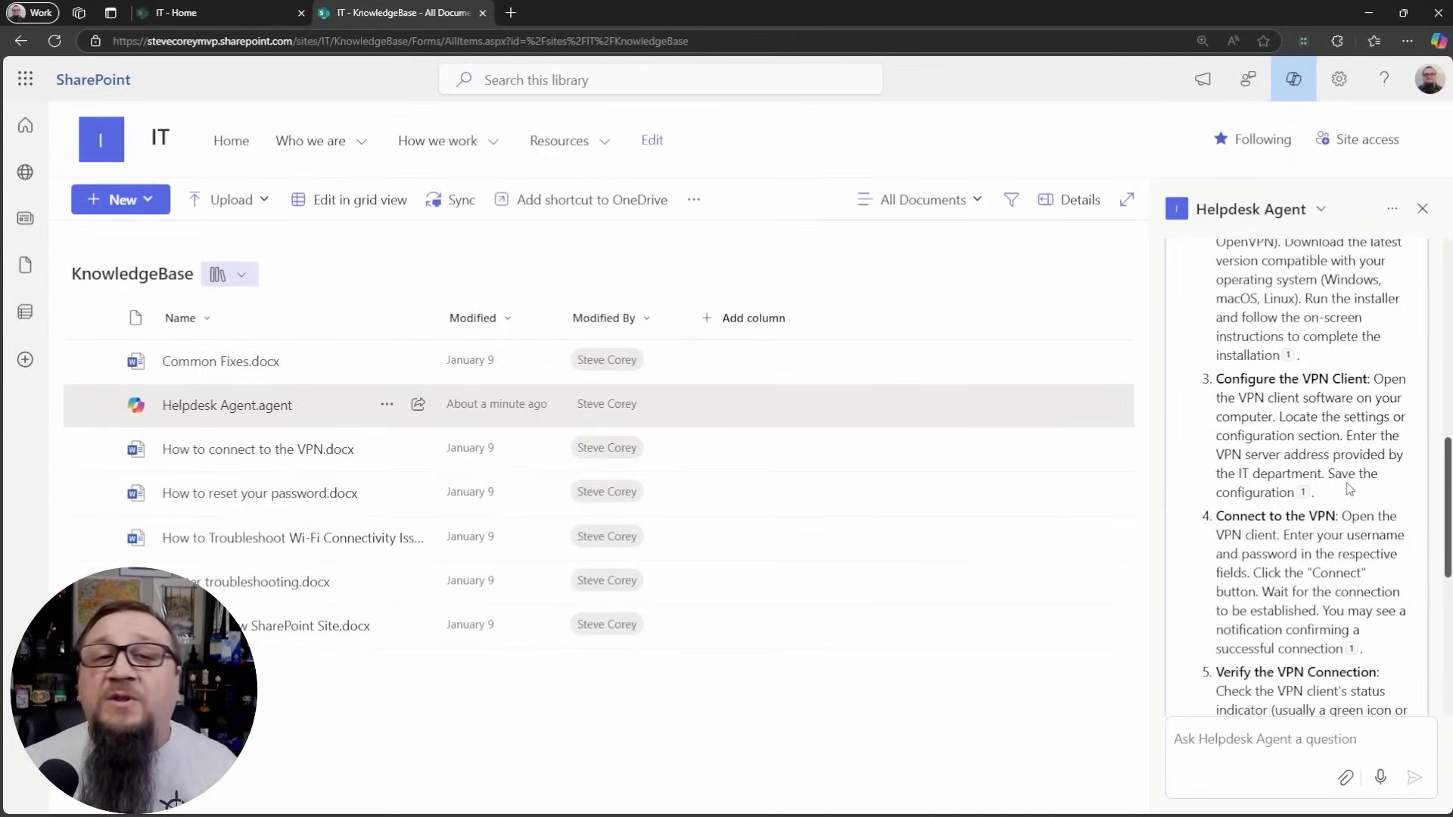
pyautogui.scroll(-5, 1349, 490)
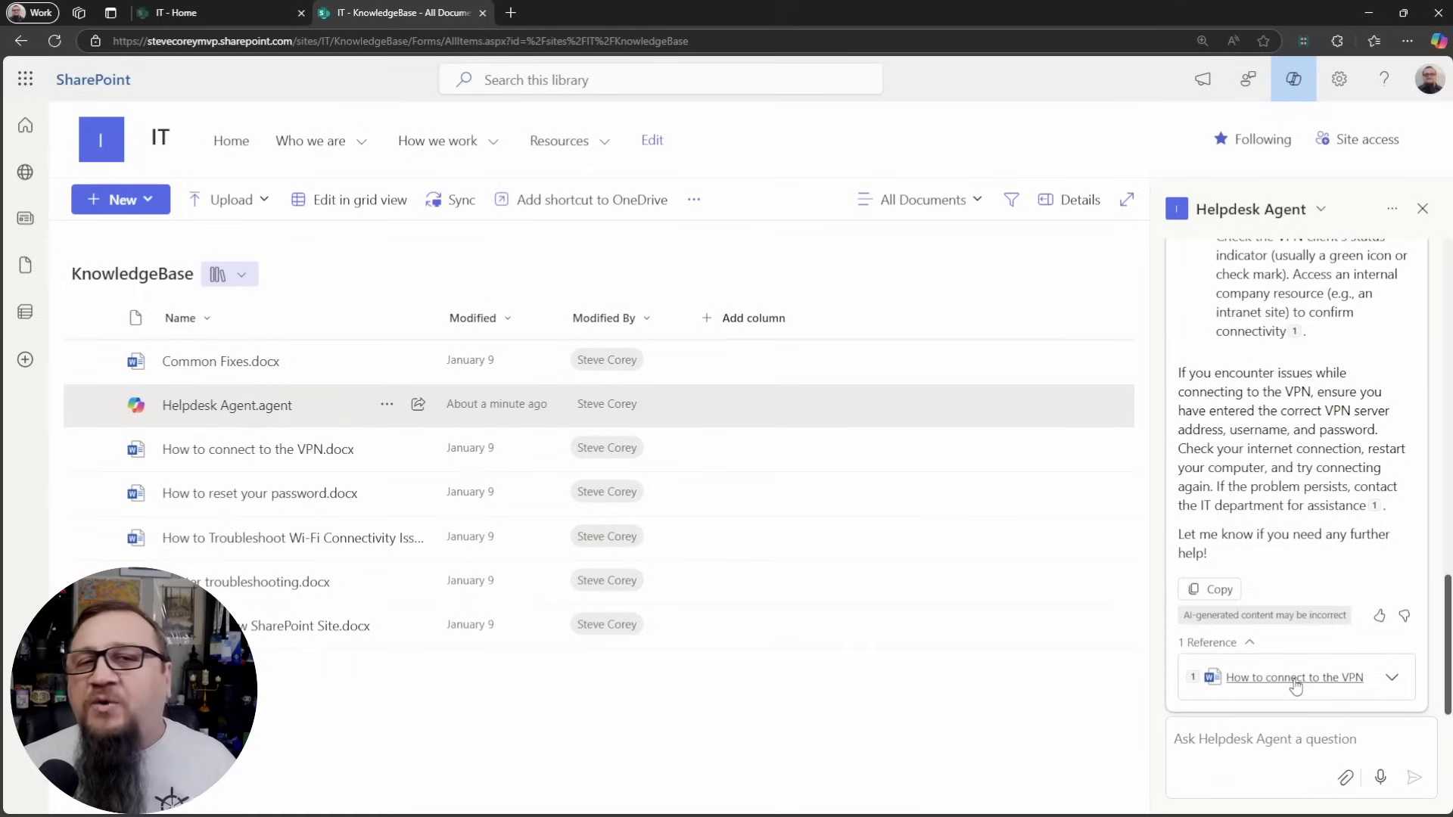
pyautogui.scroll(10, 1309, 454)
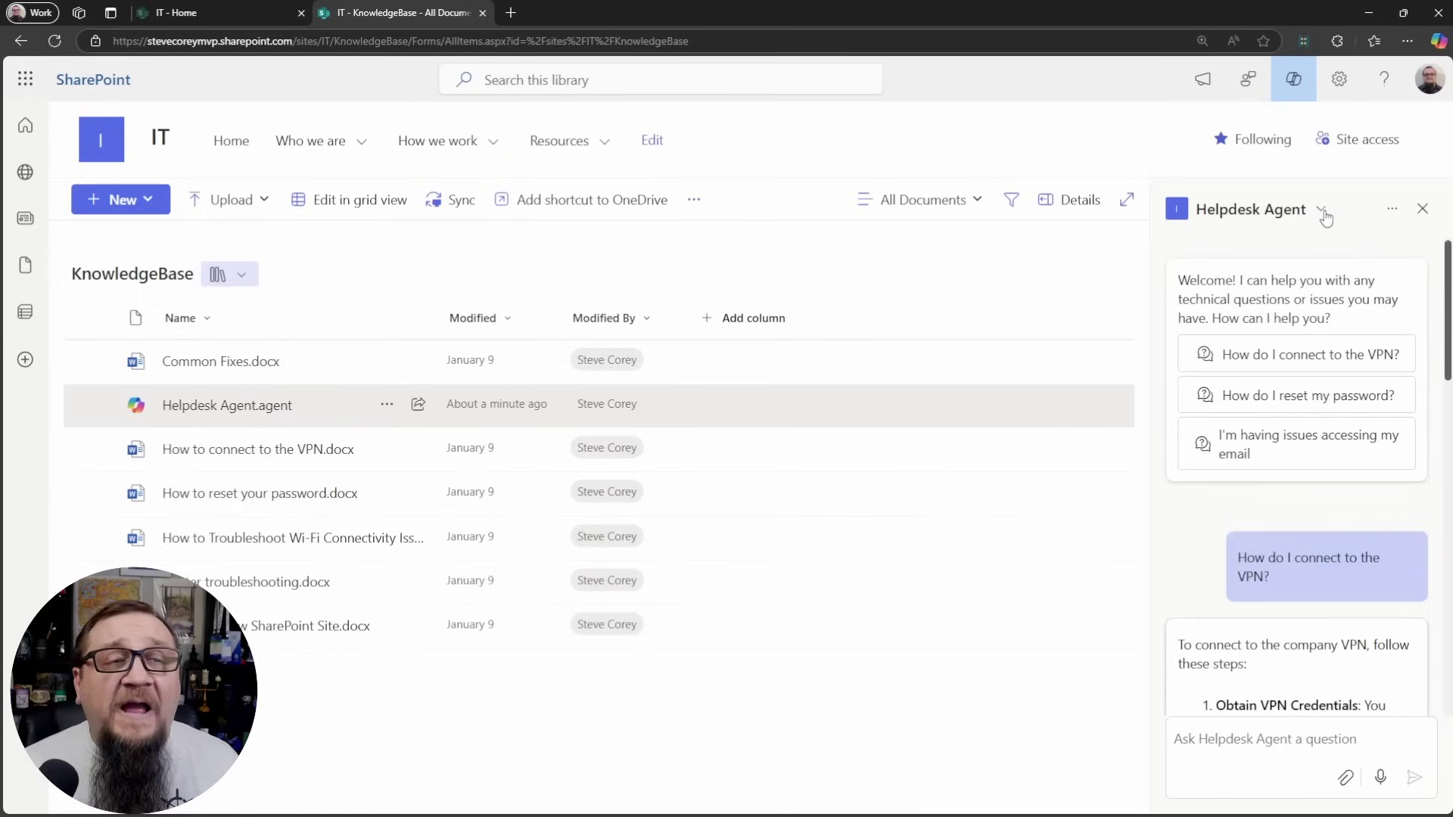
# Choose Set as approved from the Helpdesk Agent's options menu, after briefly checking the agent list
pyautogui.click(1322, 212)
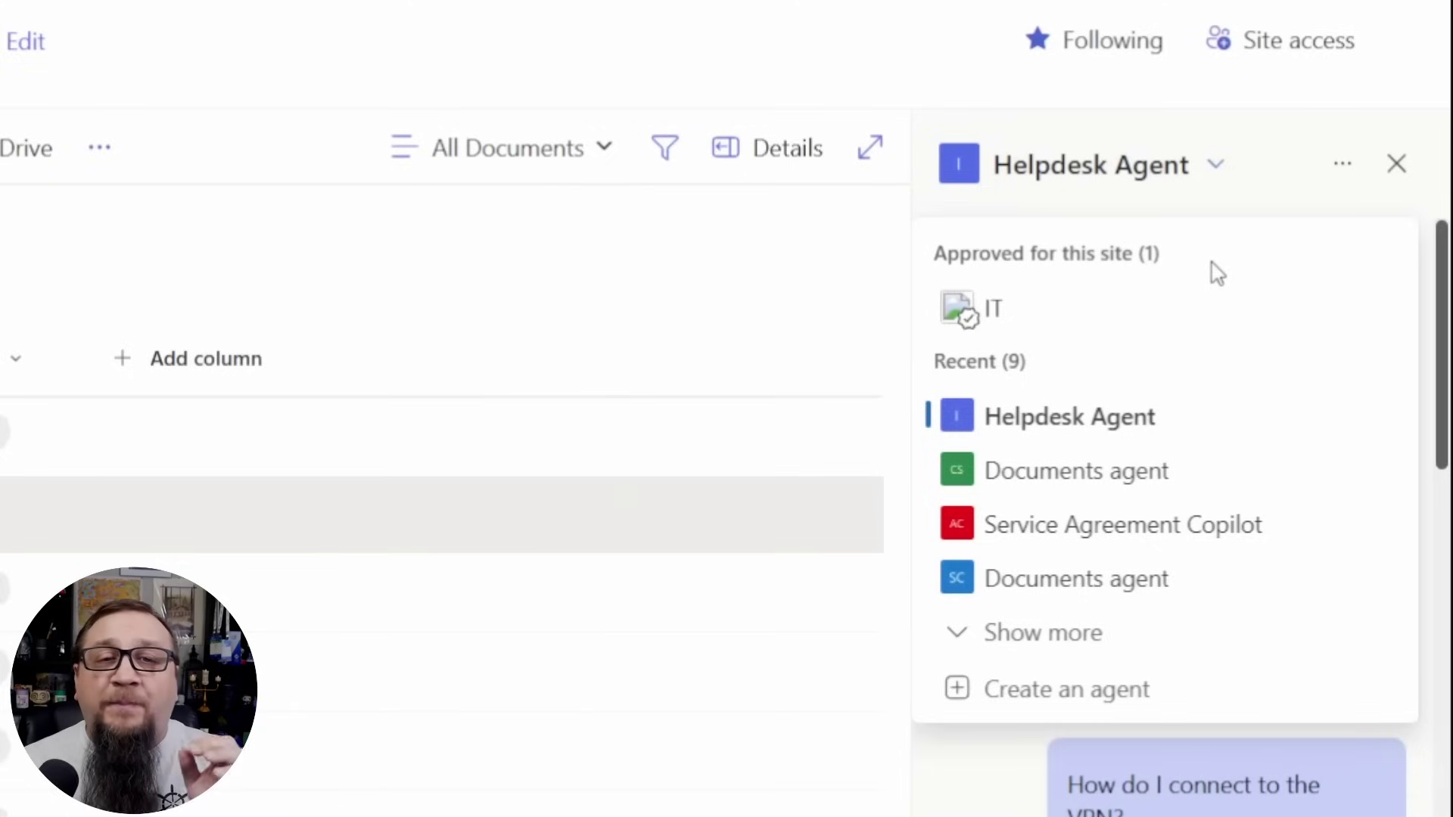
pyautogui.click(1312, 212)
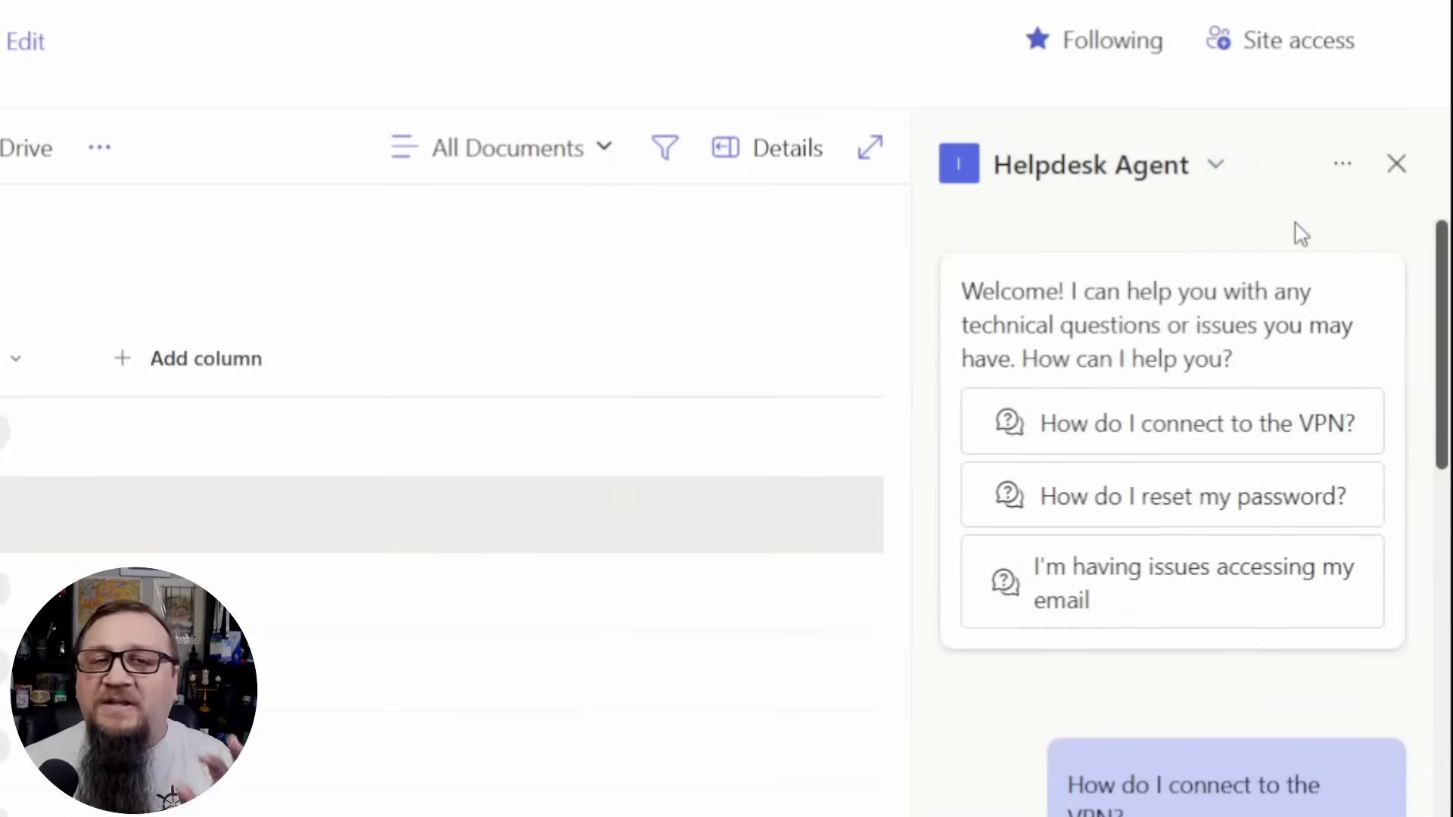
pyautogui.click(1345, 166)
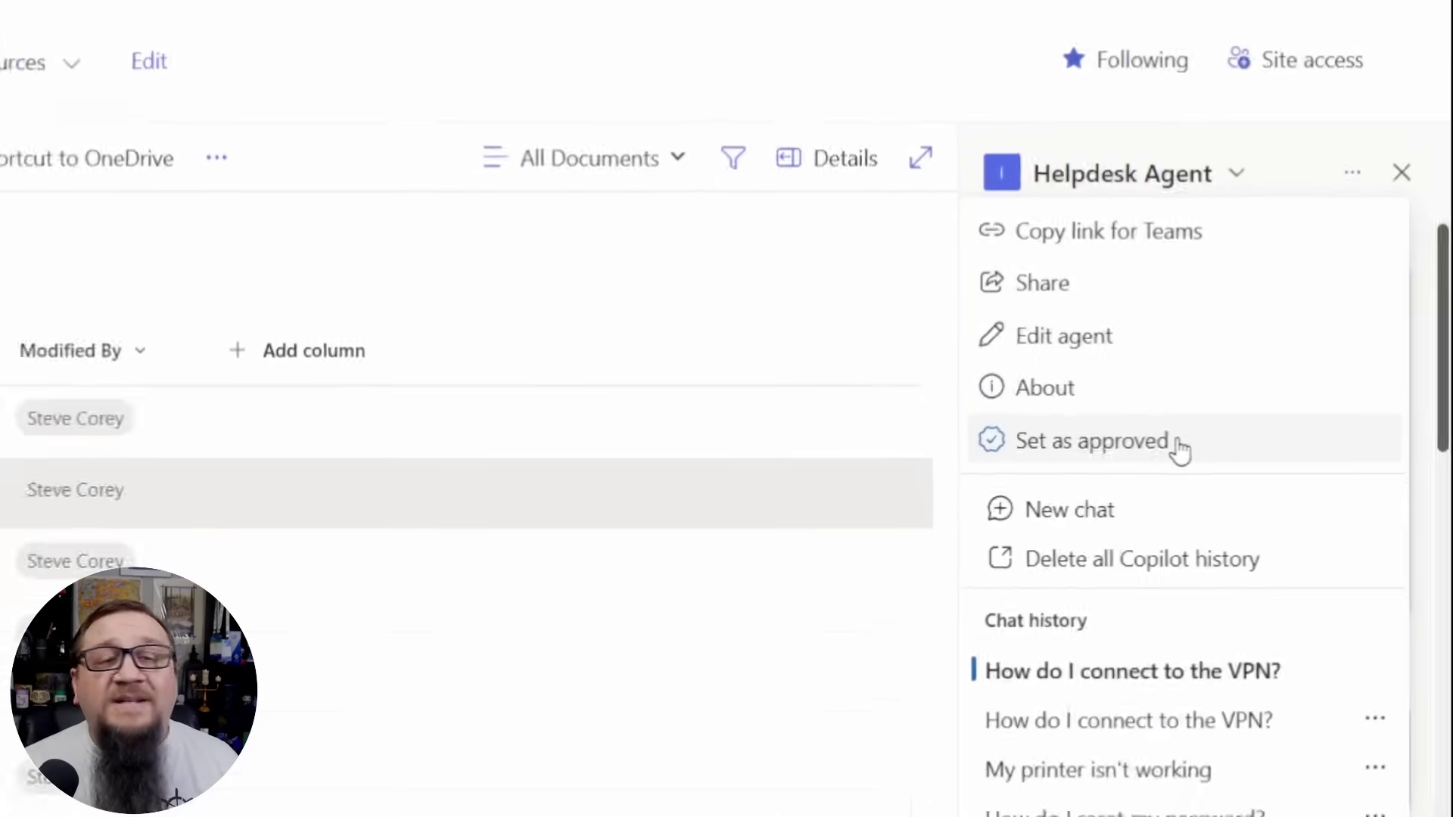
pyautogui.click(1154, 462)
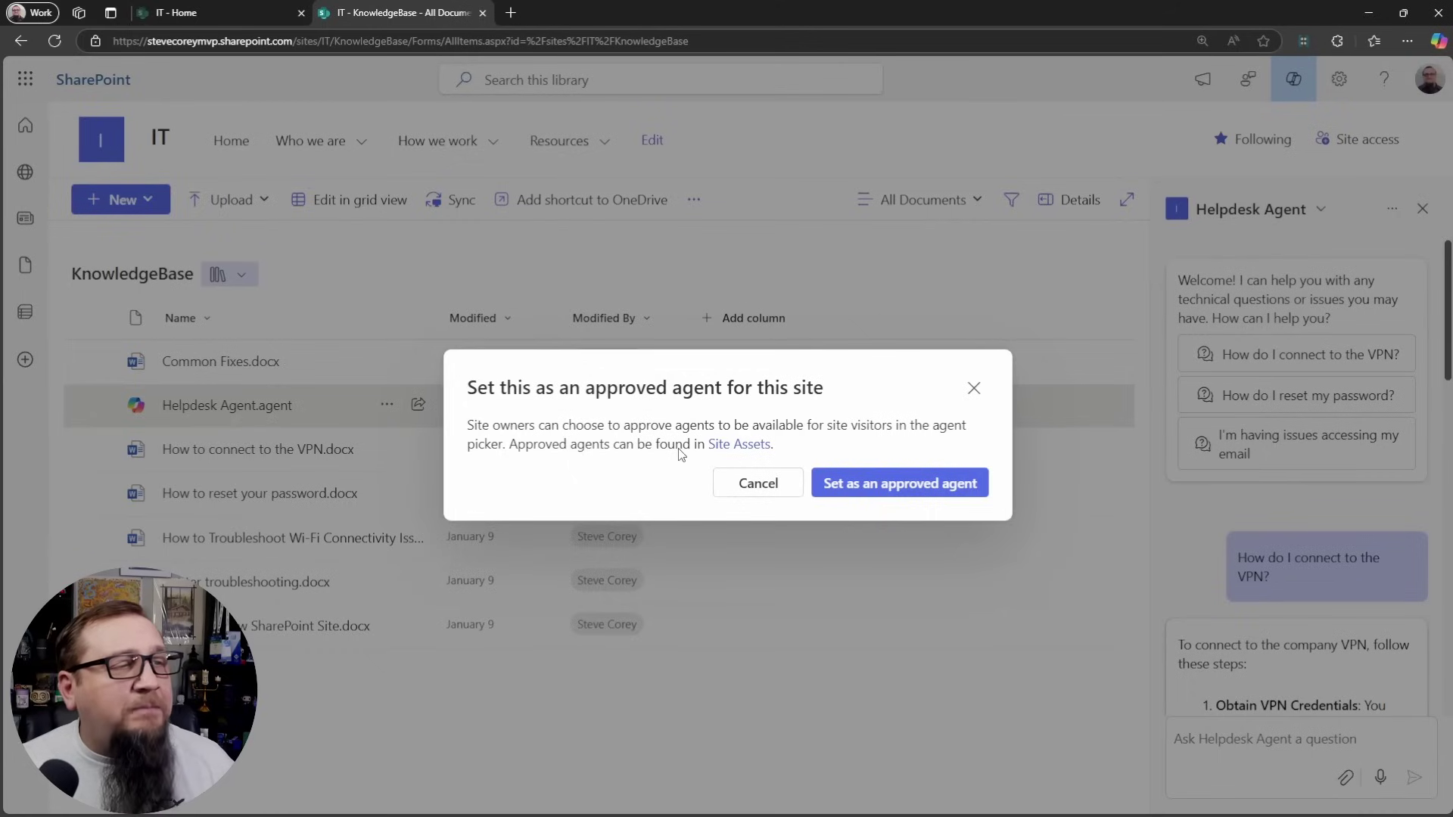
# Confirm Helpdesk Agent as an approved agent for the IT site and dismiss the success message
pyautogui.click(879, 485)
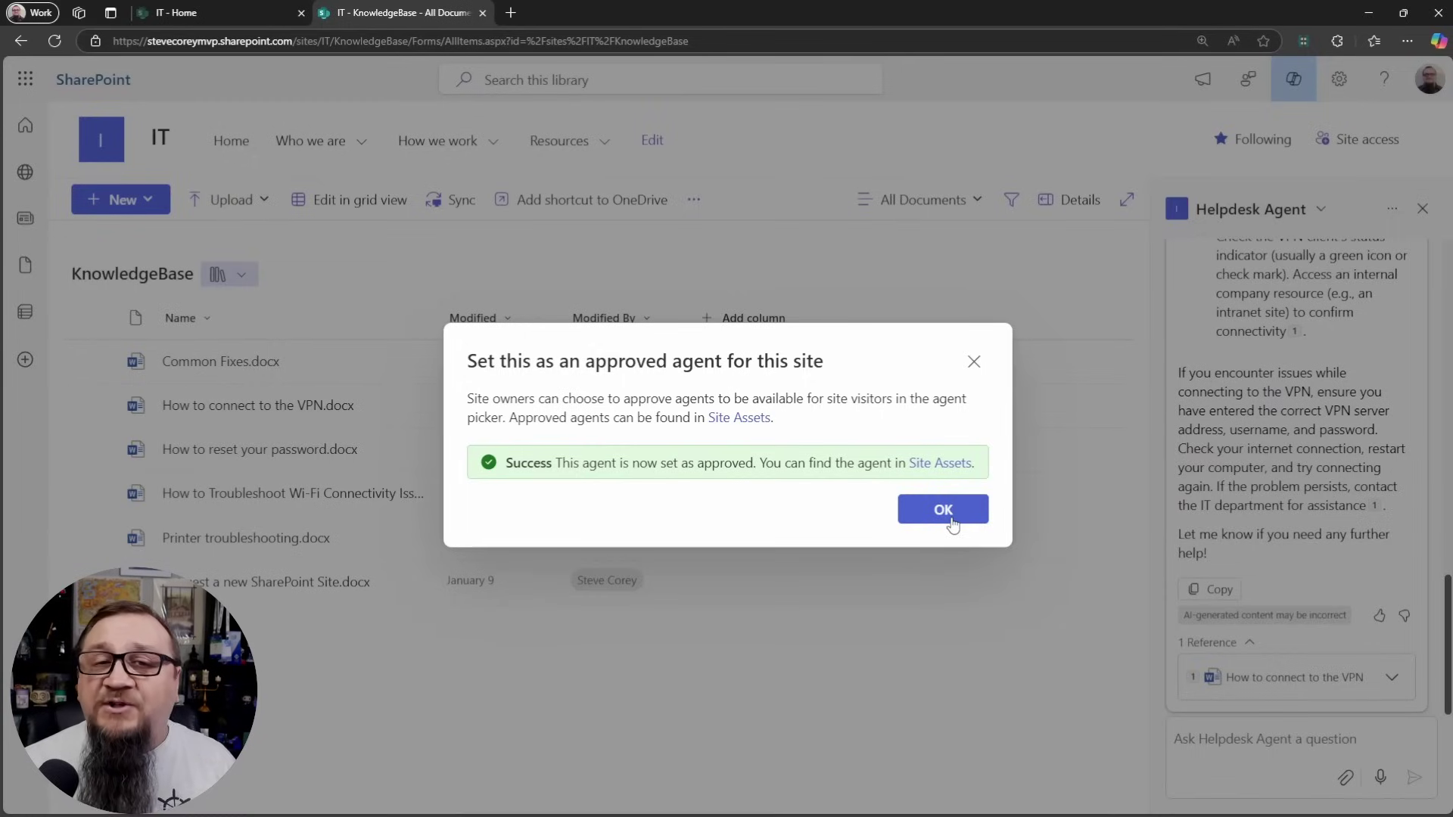
pyautogui.click(952, 513)
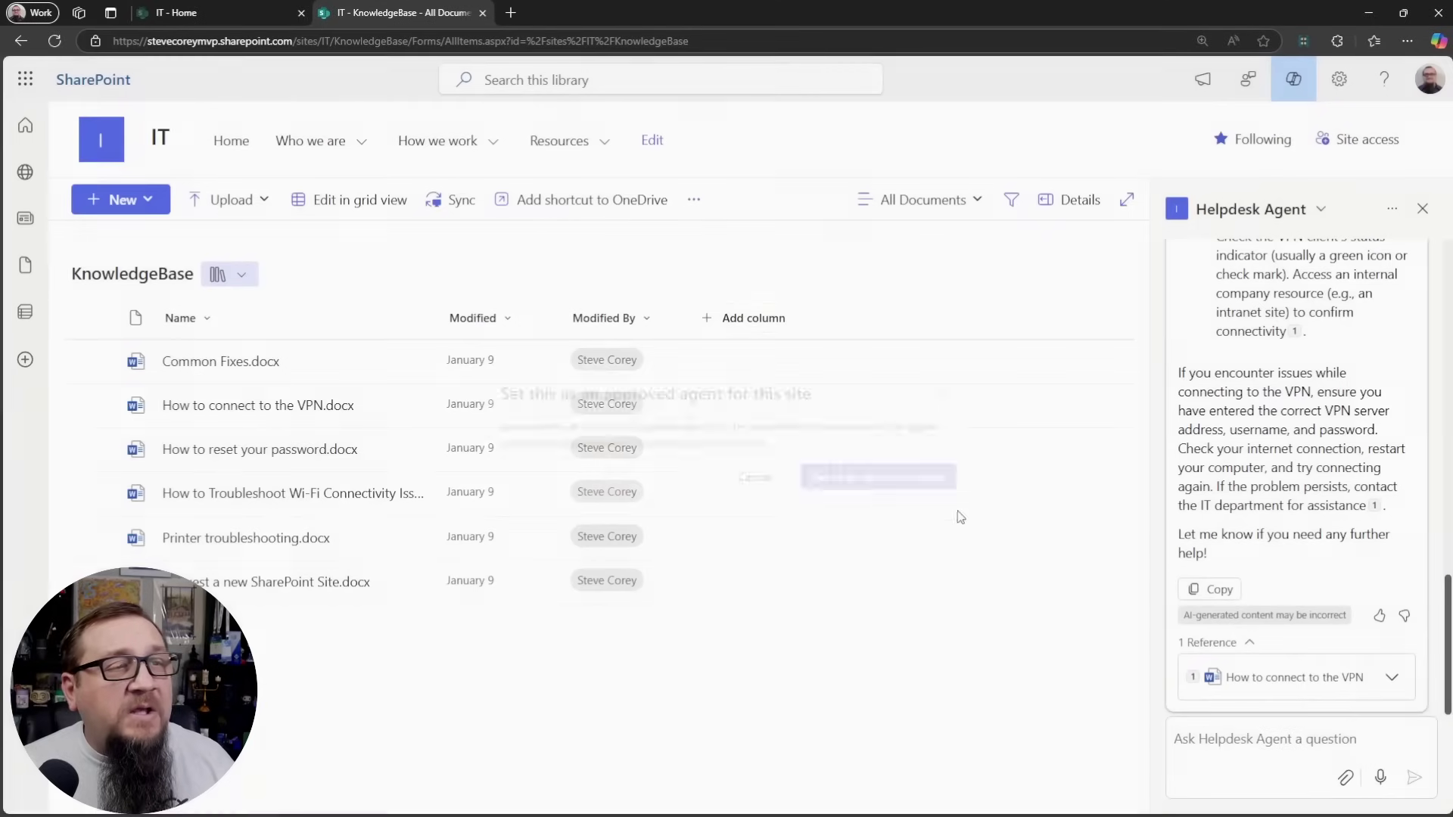
# Go through Site contents to Site Assets › Copilots › Approved, where Helpdesk Agent.agent is stored
pyautogui.click(1338, 82)
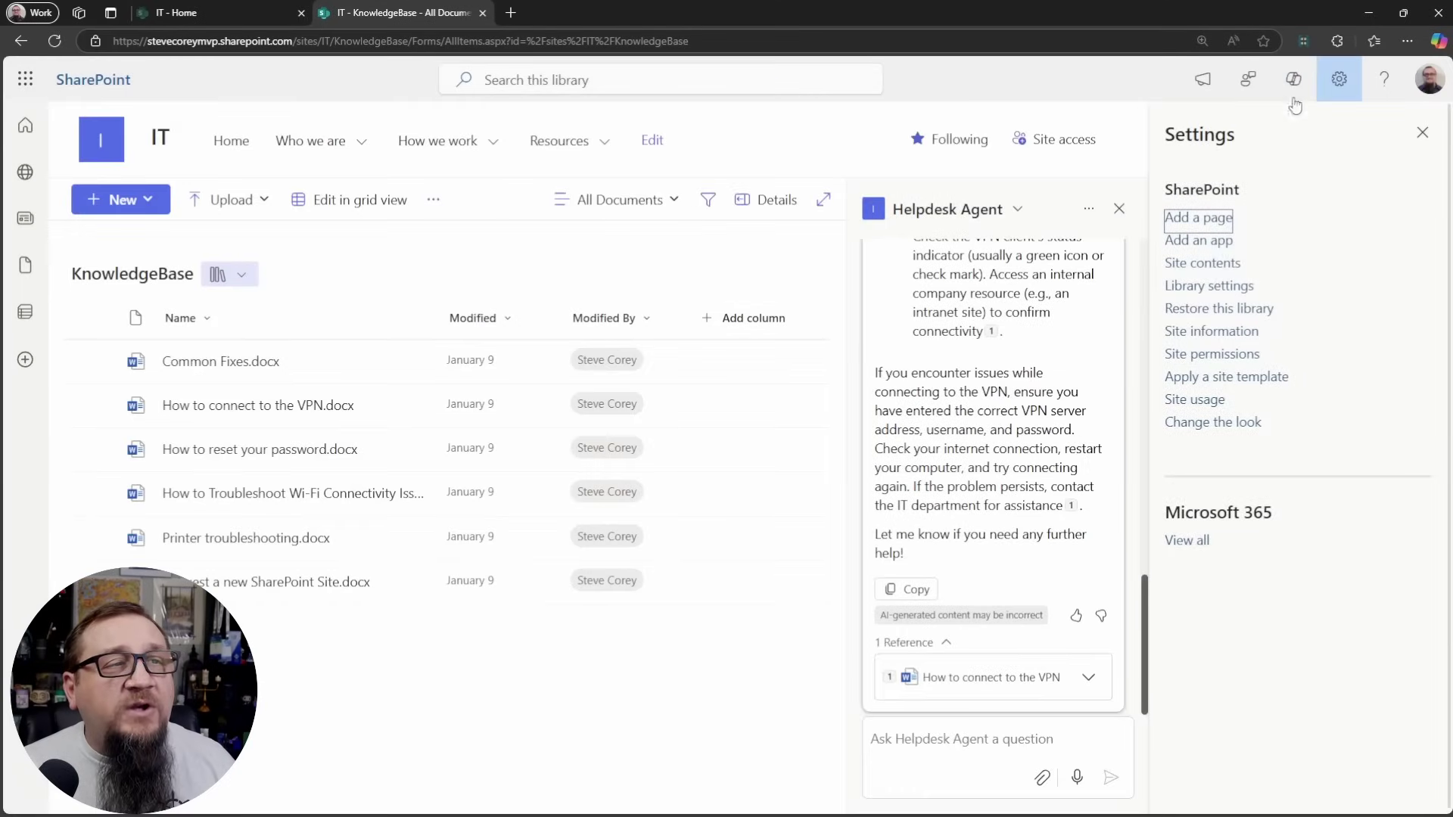
pyautogui.click(1216, 265)
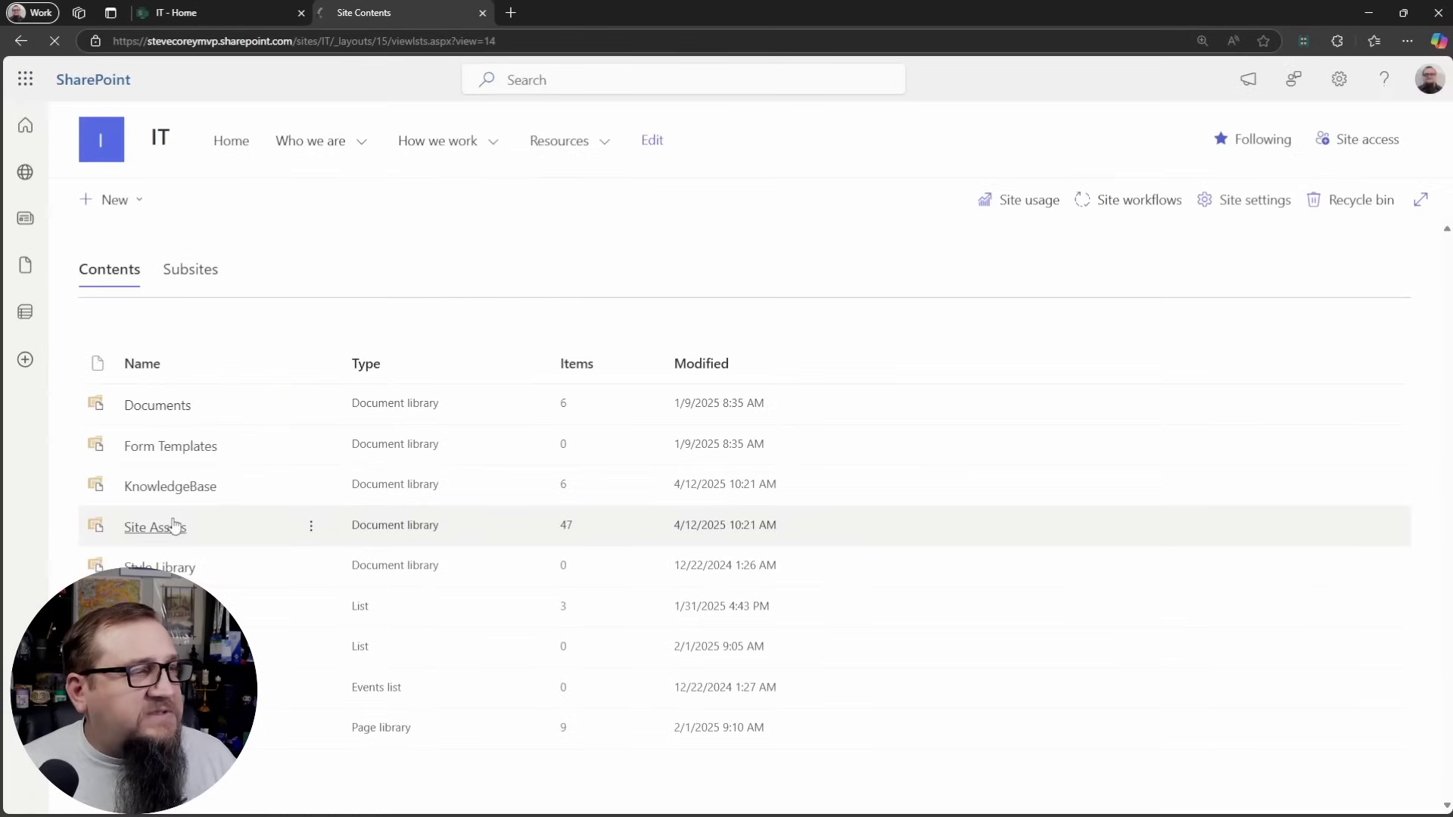
pyautogui.click(174, 525)
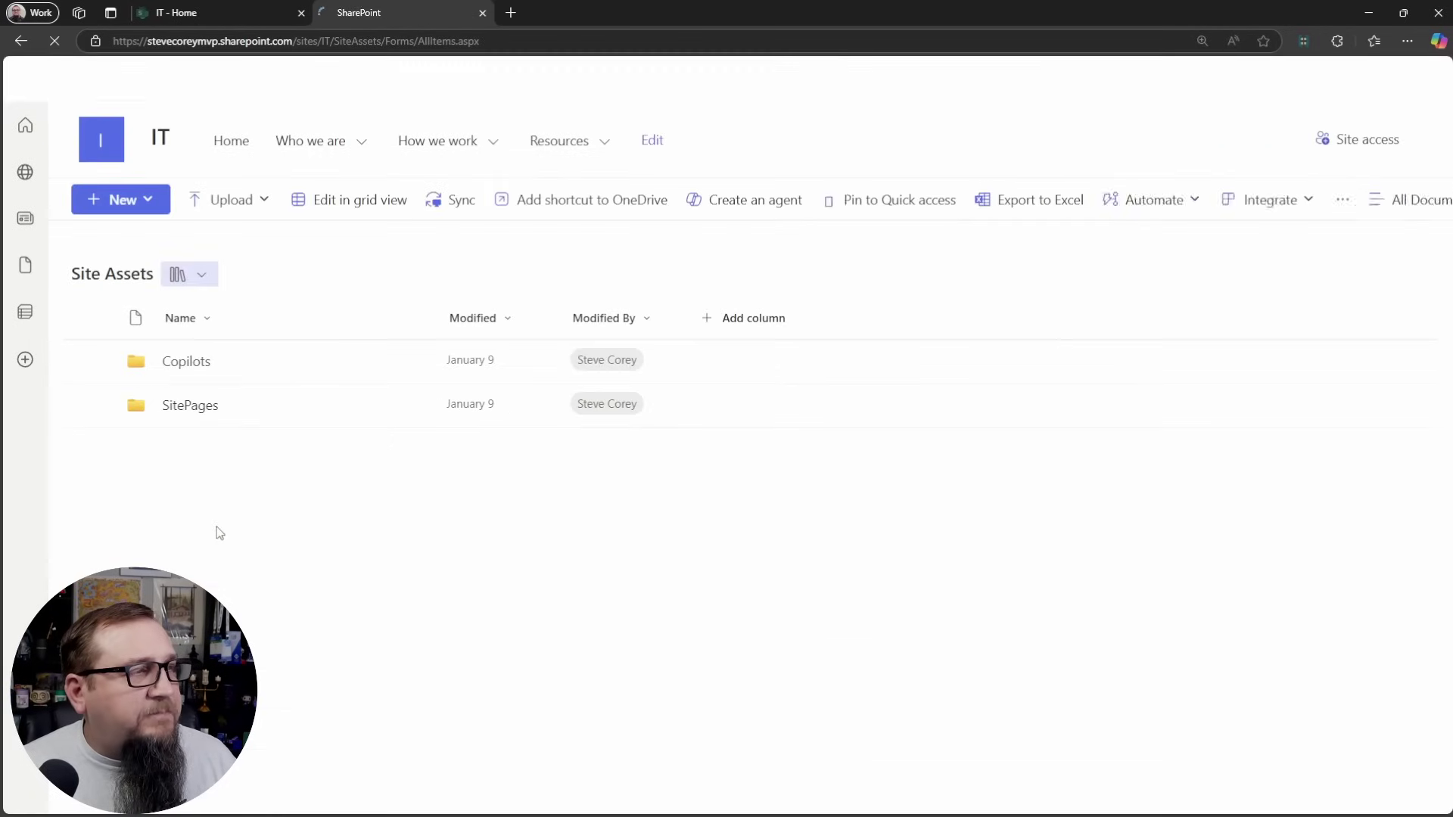
pyautogui.click(189, 362)
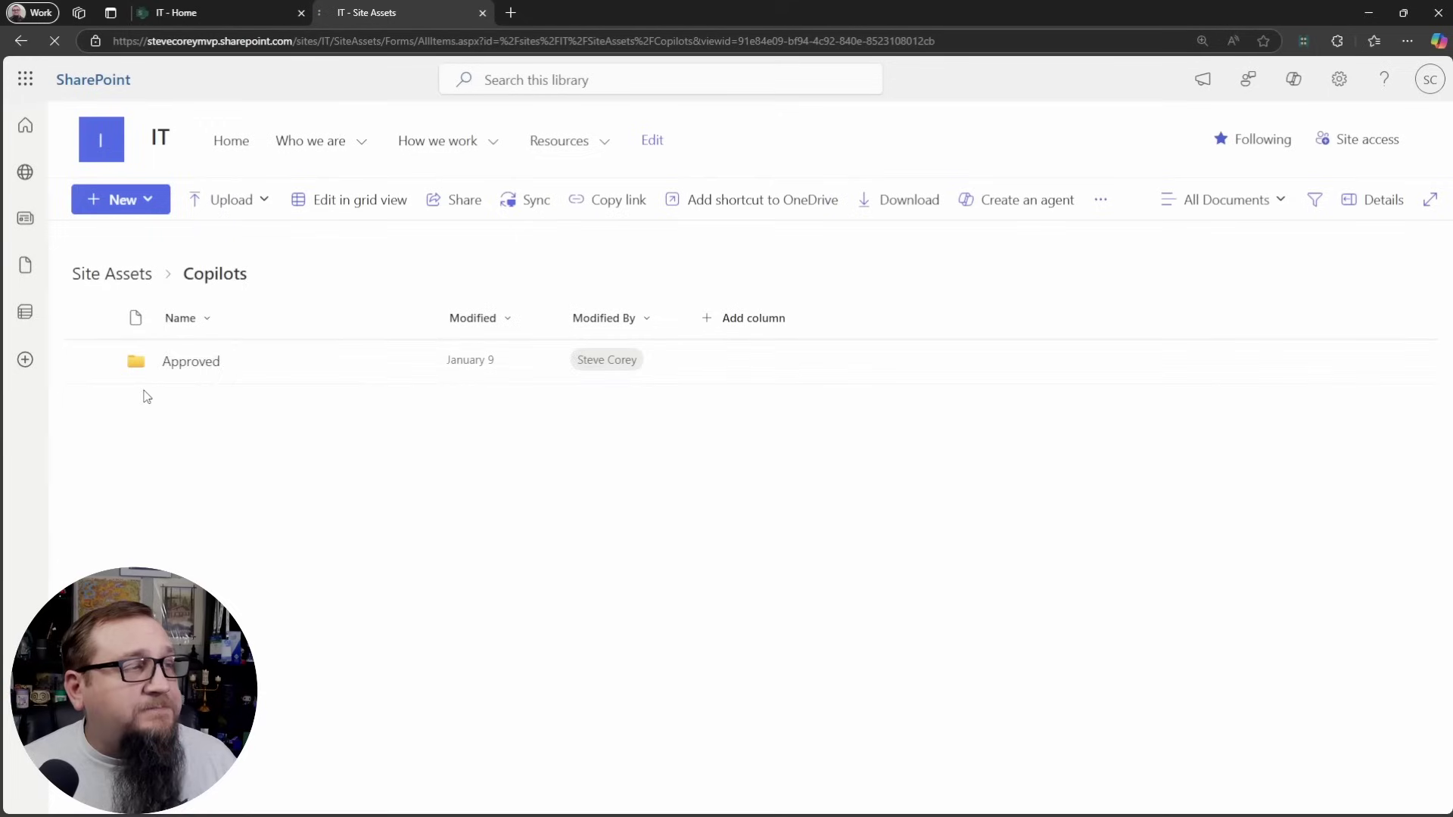
pyautogui.click(195, 361)
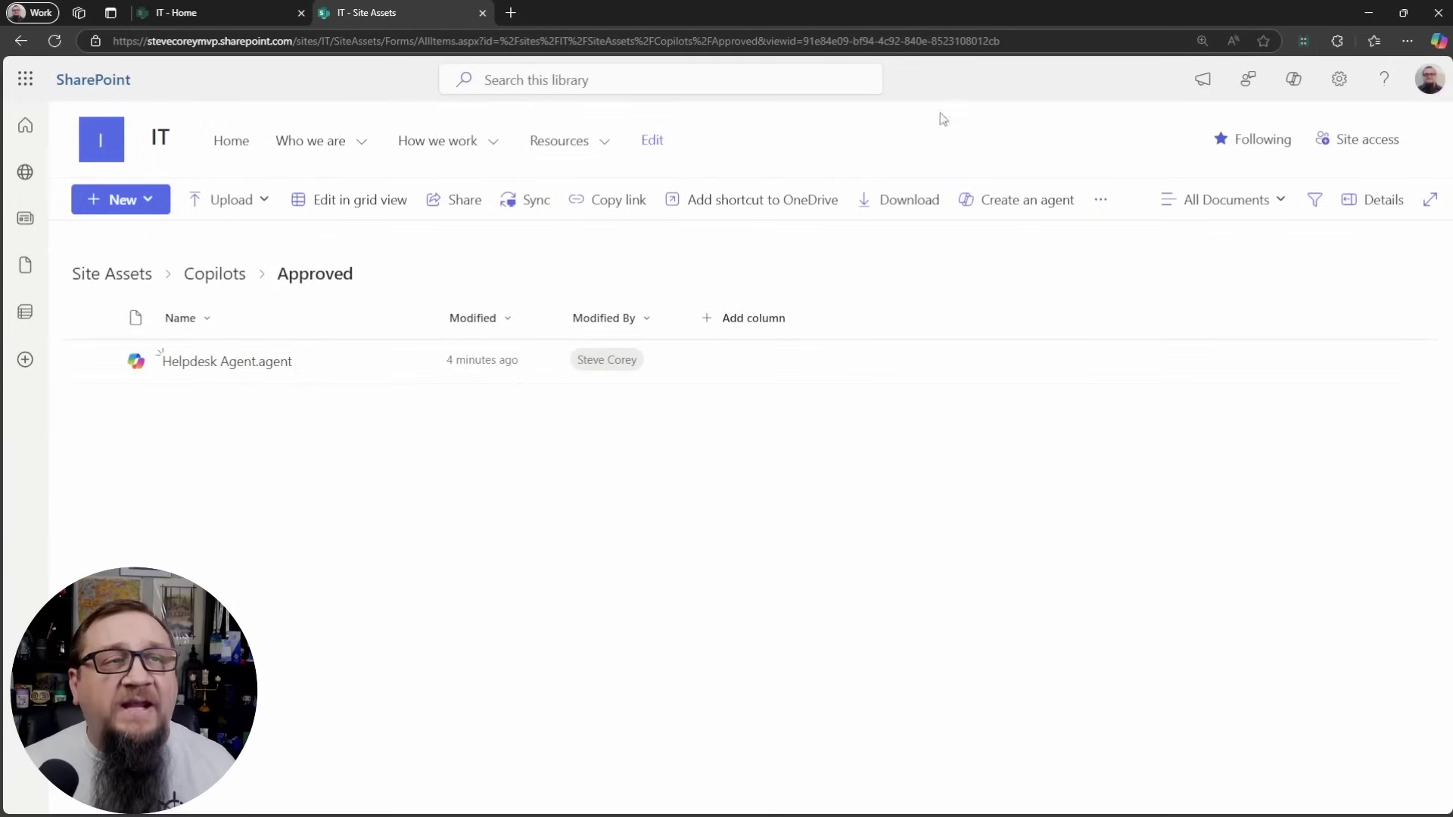
# Open the Copilot panel and switch the chat to Helpdesk Agent
pyautogui.click(1293, 79)
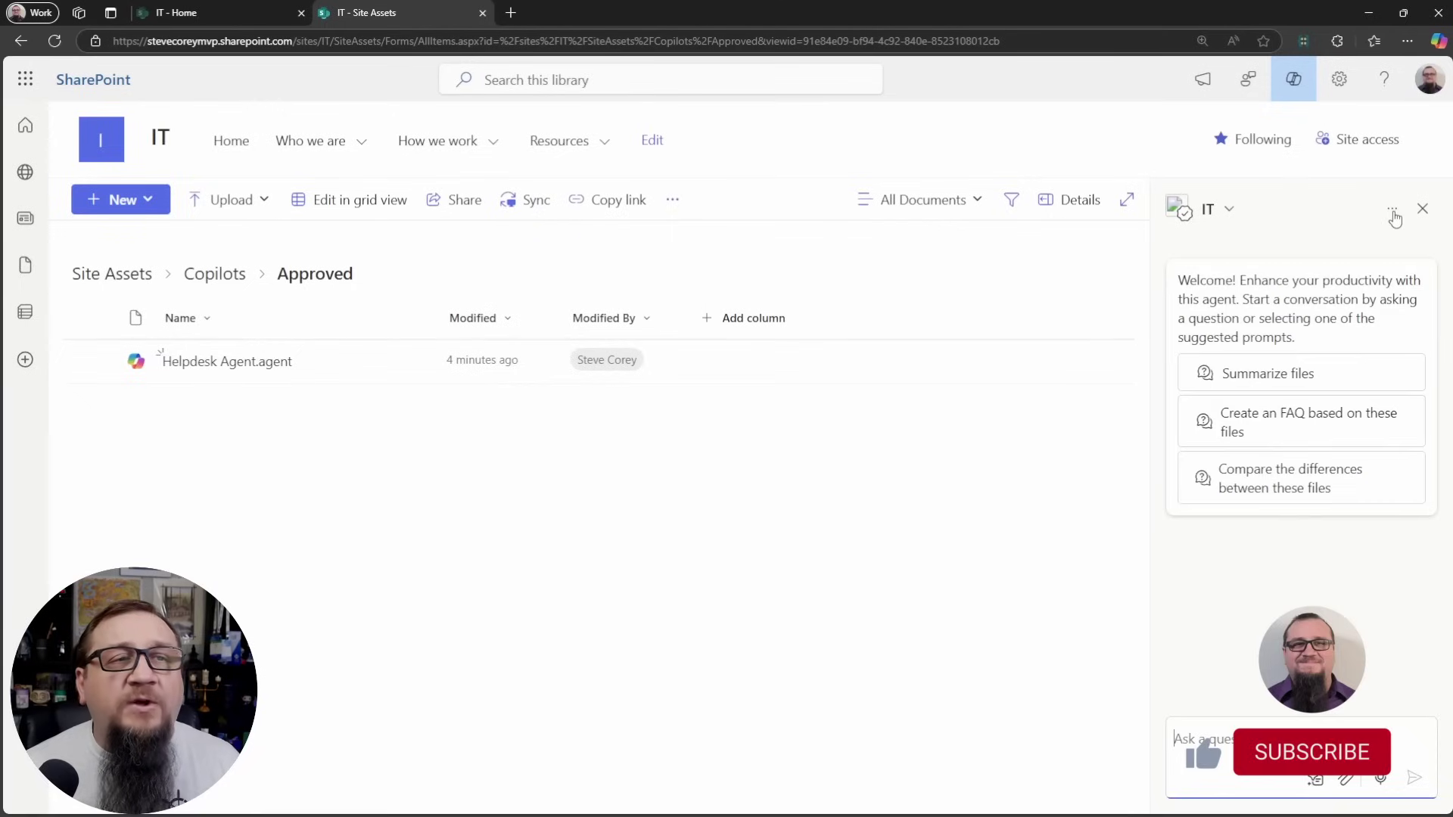
pyautogui.click(1226, 209)
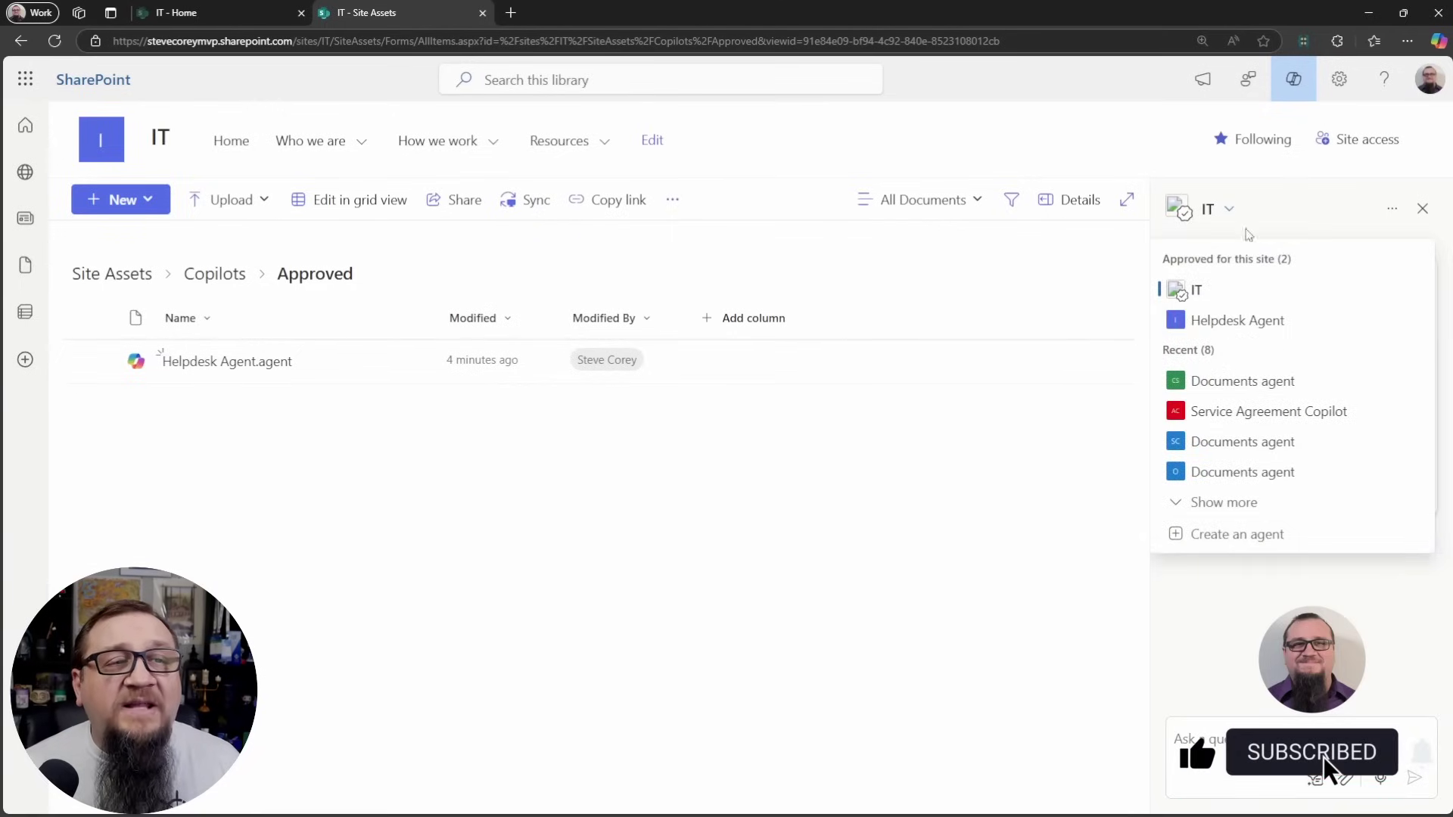
pyautogui.click(1271, 324)
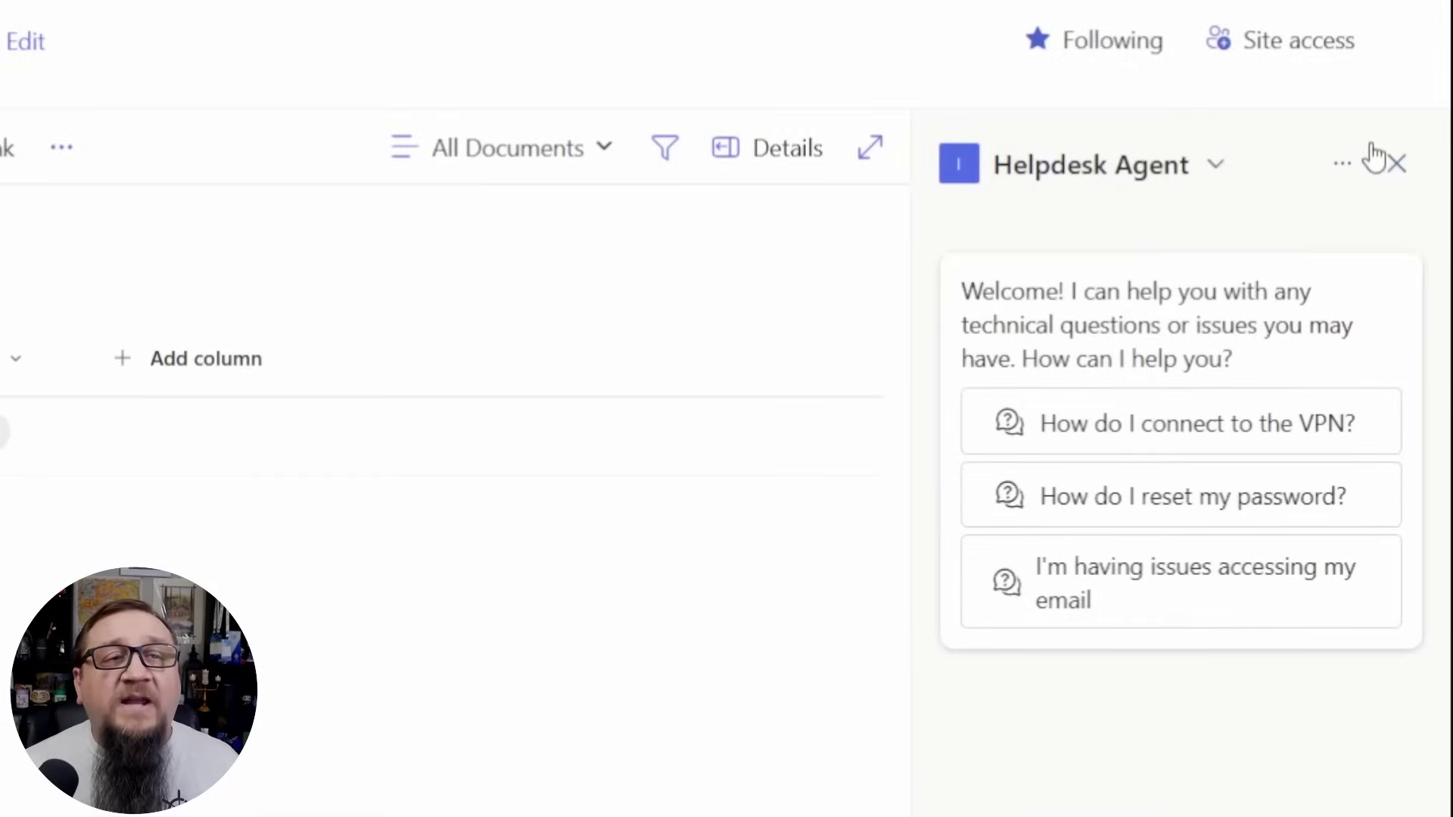
# Choose Set as site default from the Helpdesk Agent's options menu
pyautogui.moveTo(1081, 160)
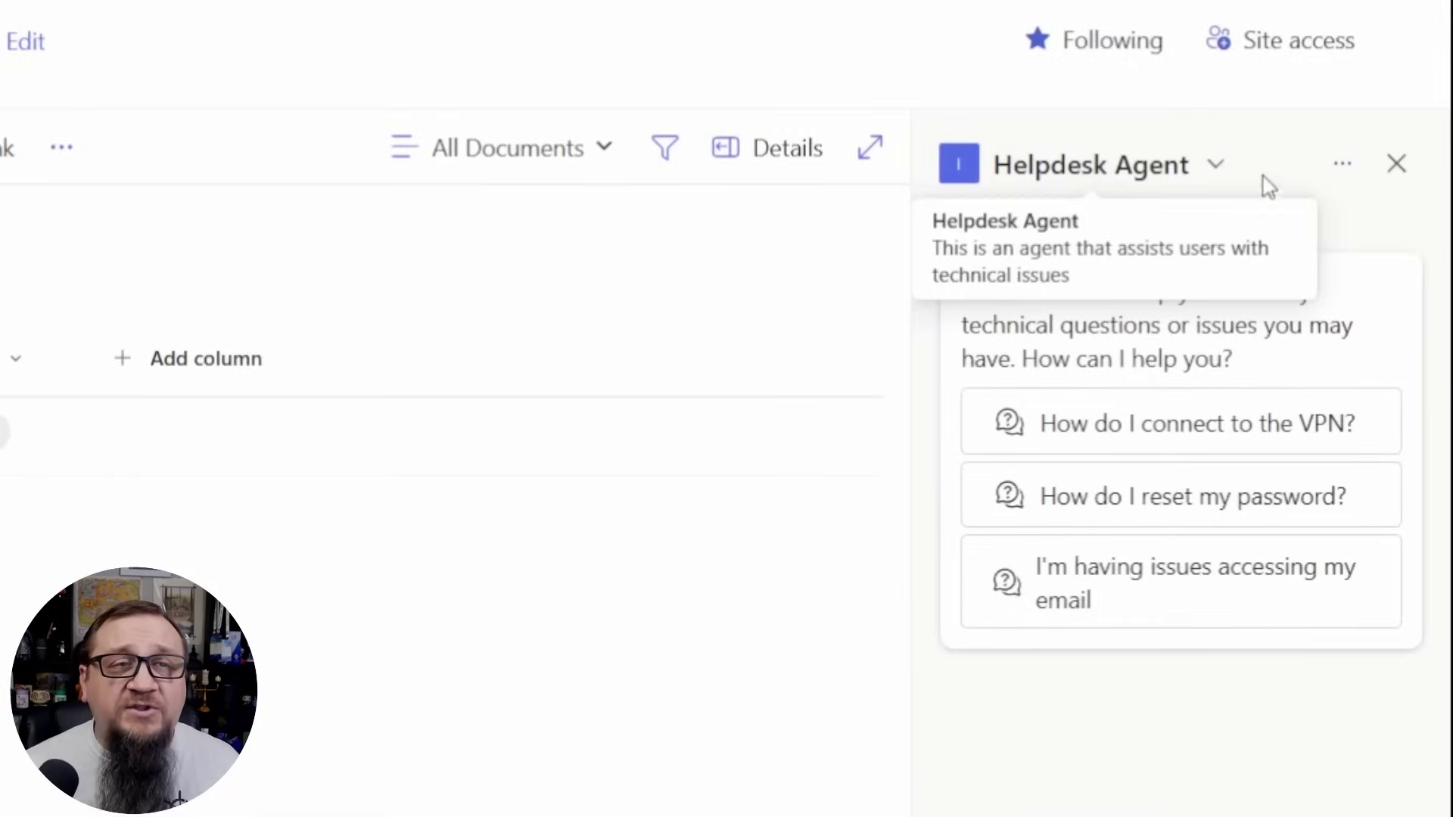
pyautogui.click(1341, 165)
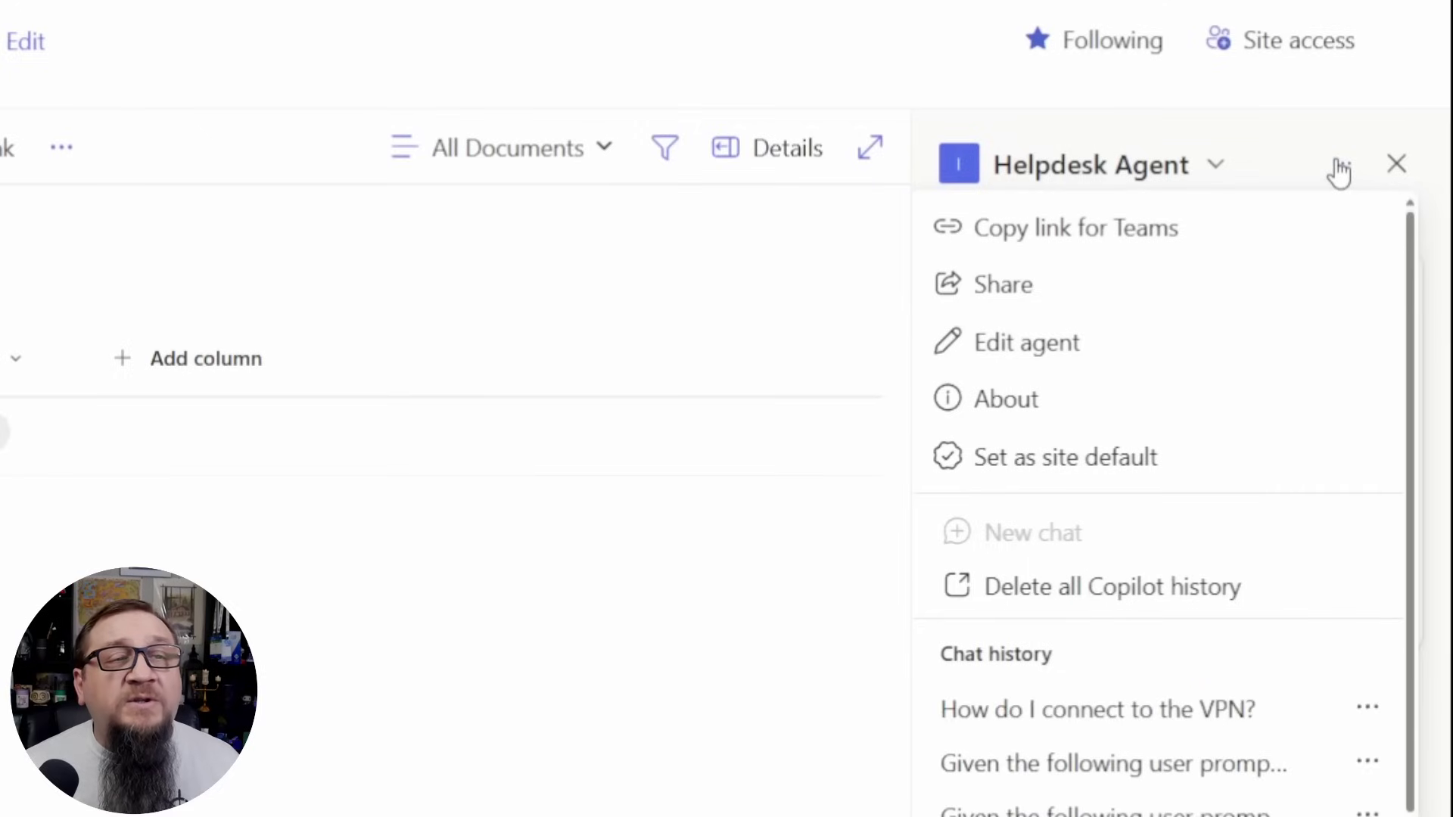
pyautogui.click(1203, 482)
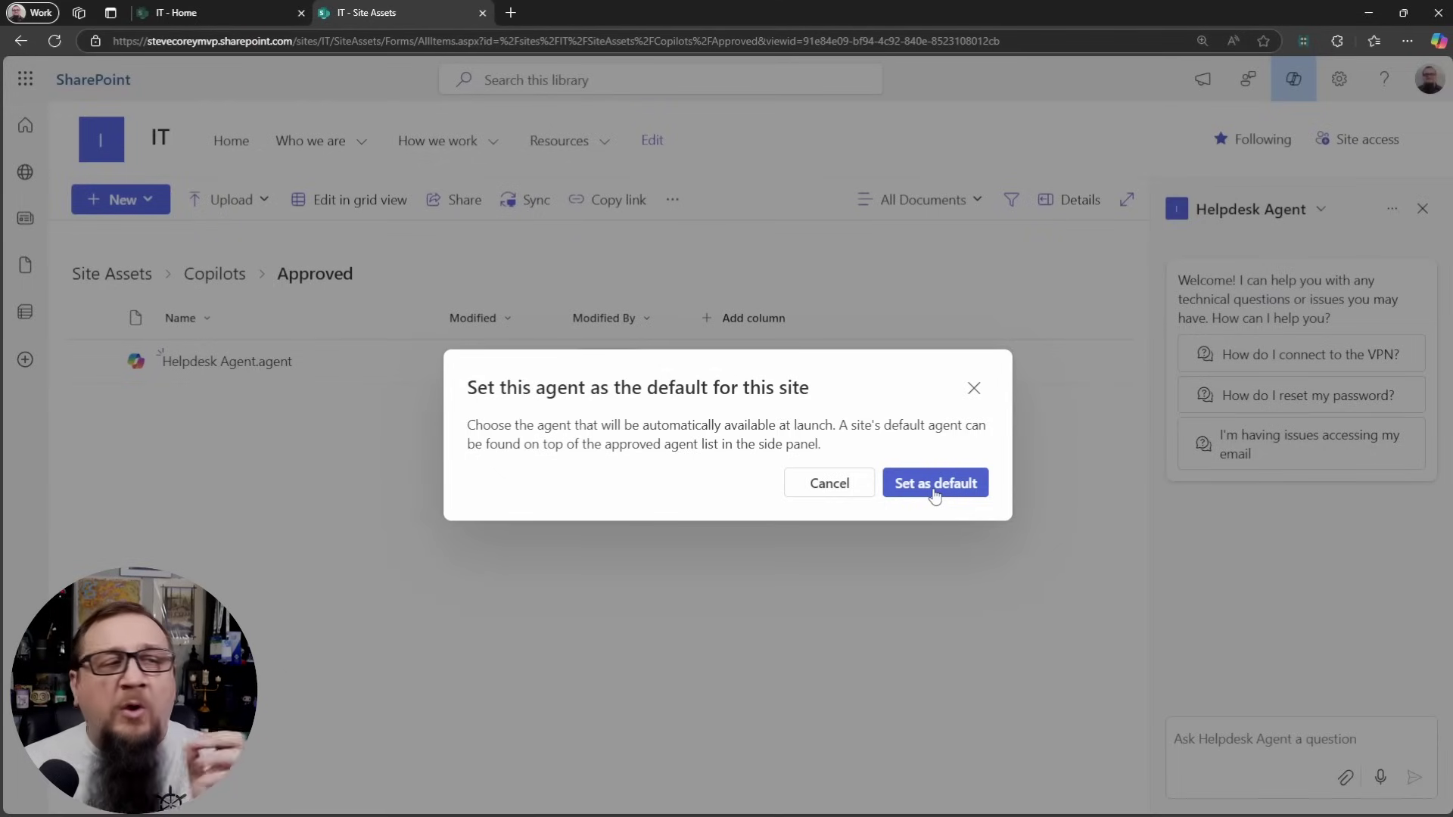
# Confirm Helpdesk Agent as the IT site's default, then reopen Copilot to verify it loads first
pyautogui.click(935, 495)
pyautogui.click(956, 517)
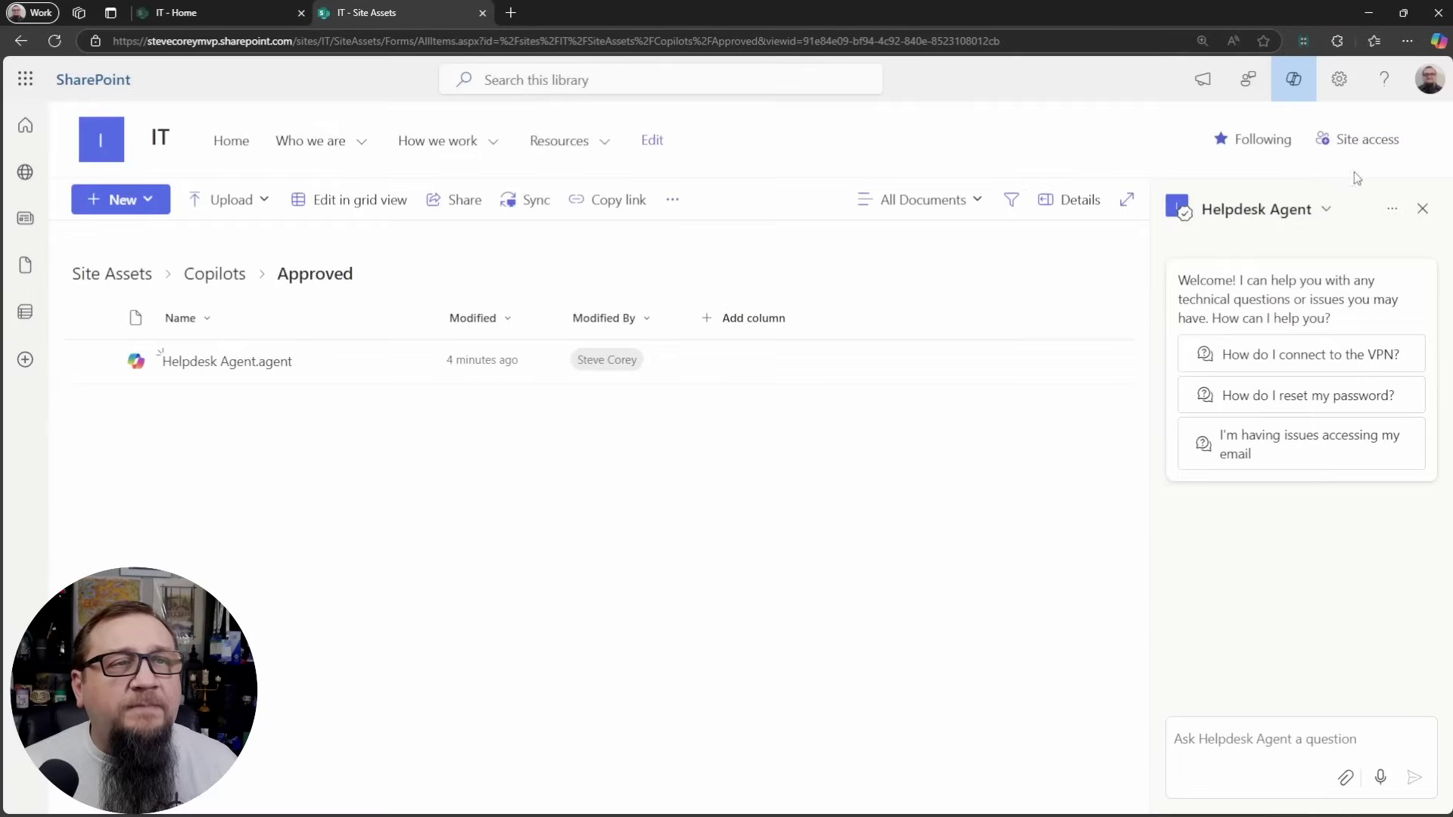
pyautogui.click(1422, 209)
pyautogui.click(1297, 83)
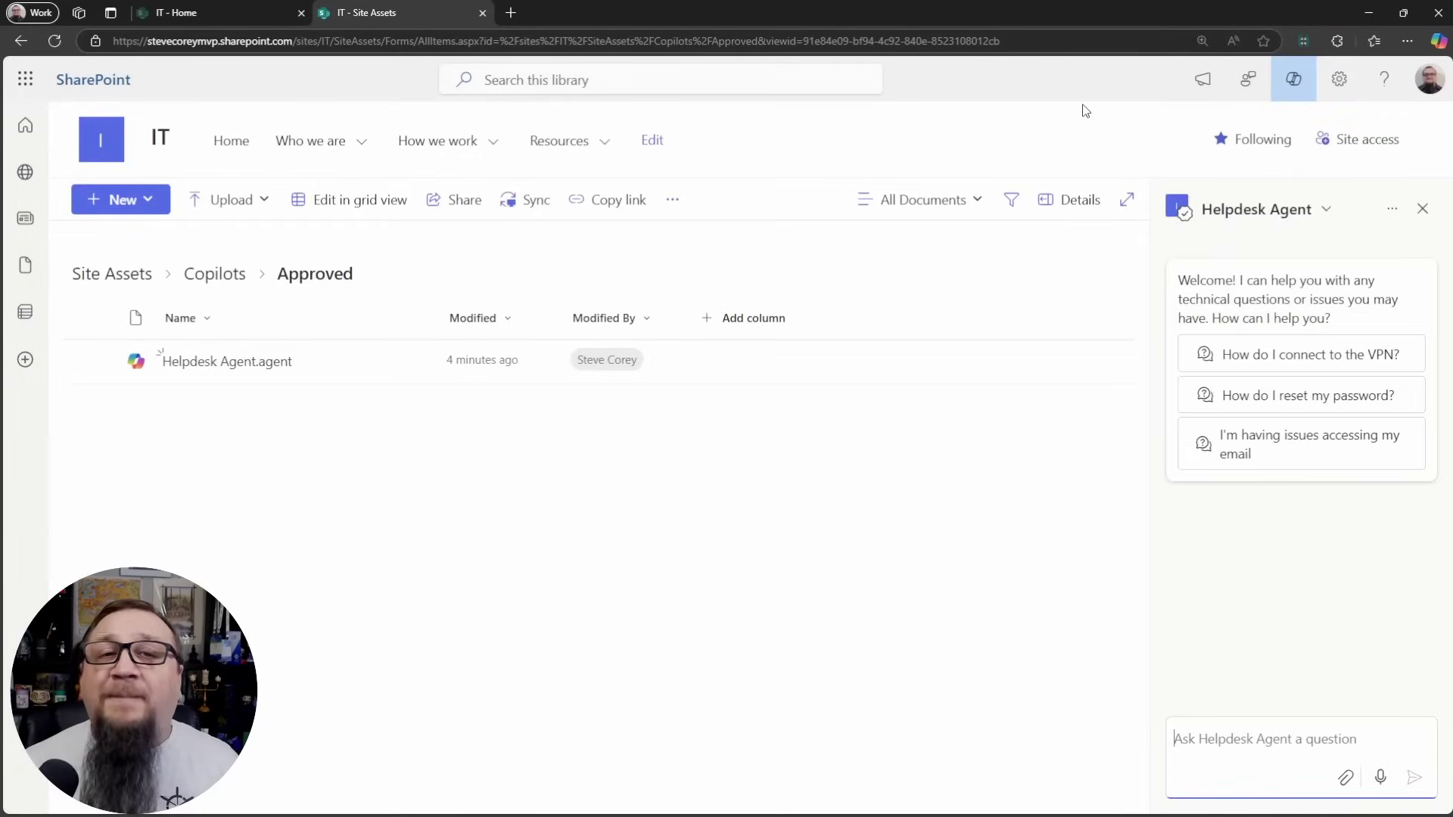